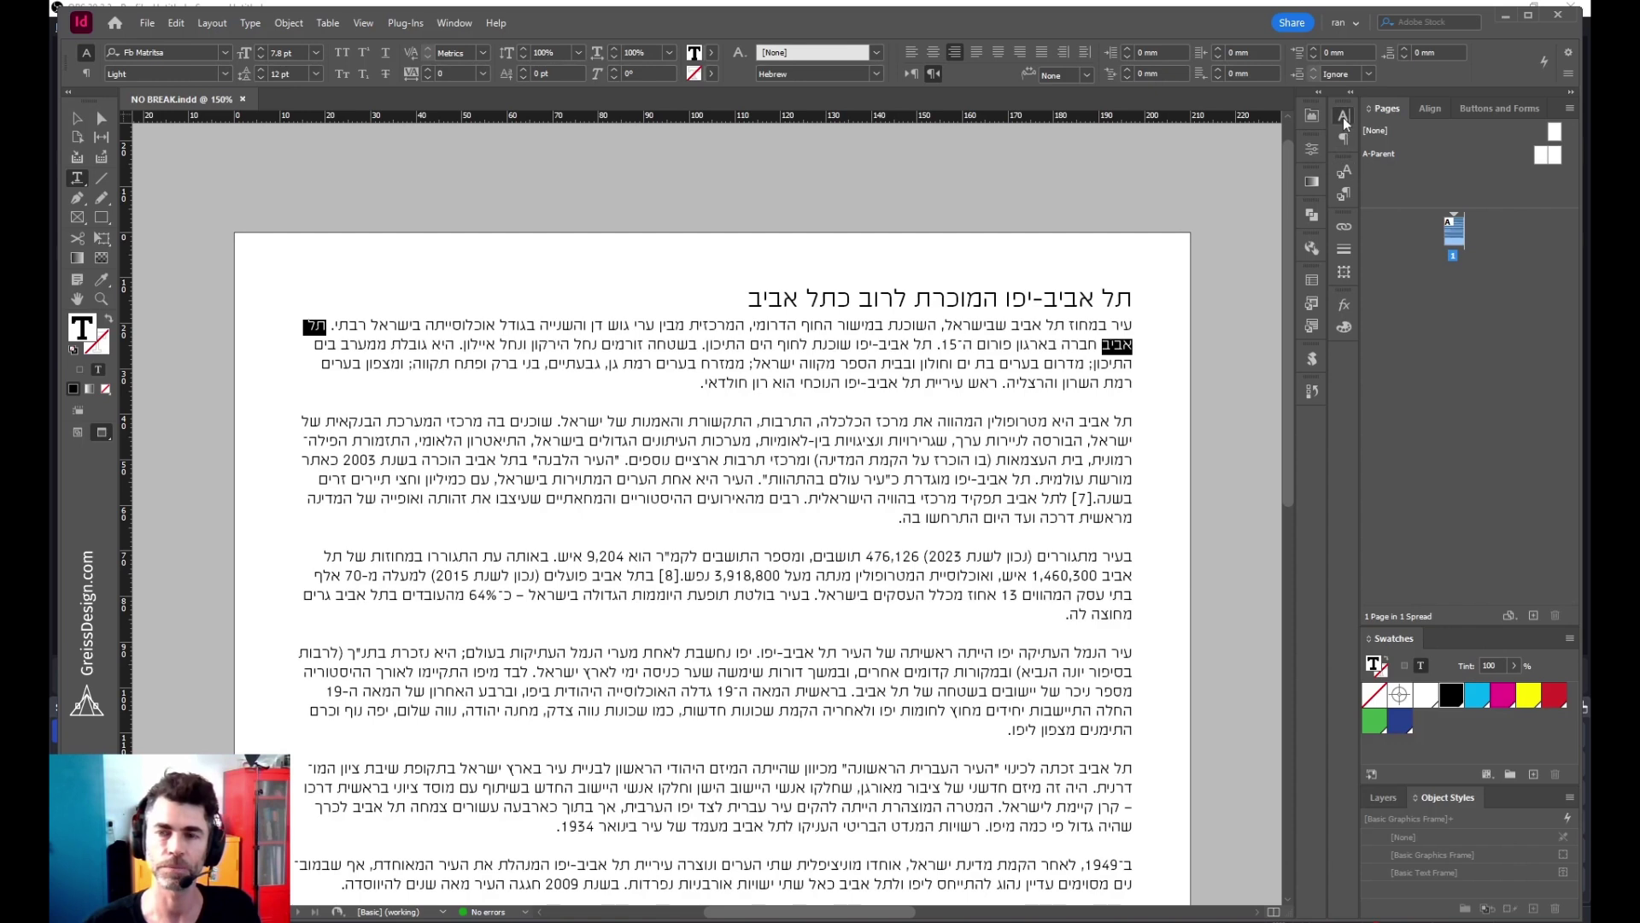
- Apply No Break to the selected "תל אביב" that splits across the first two lines of the opening paragraph
left_click(1344, 120)
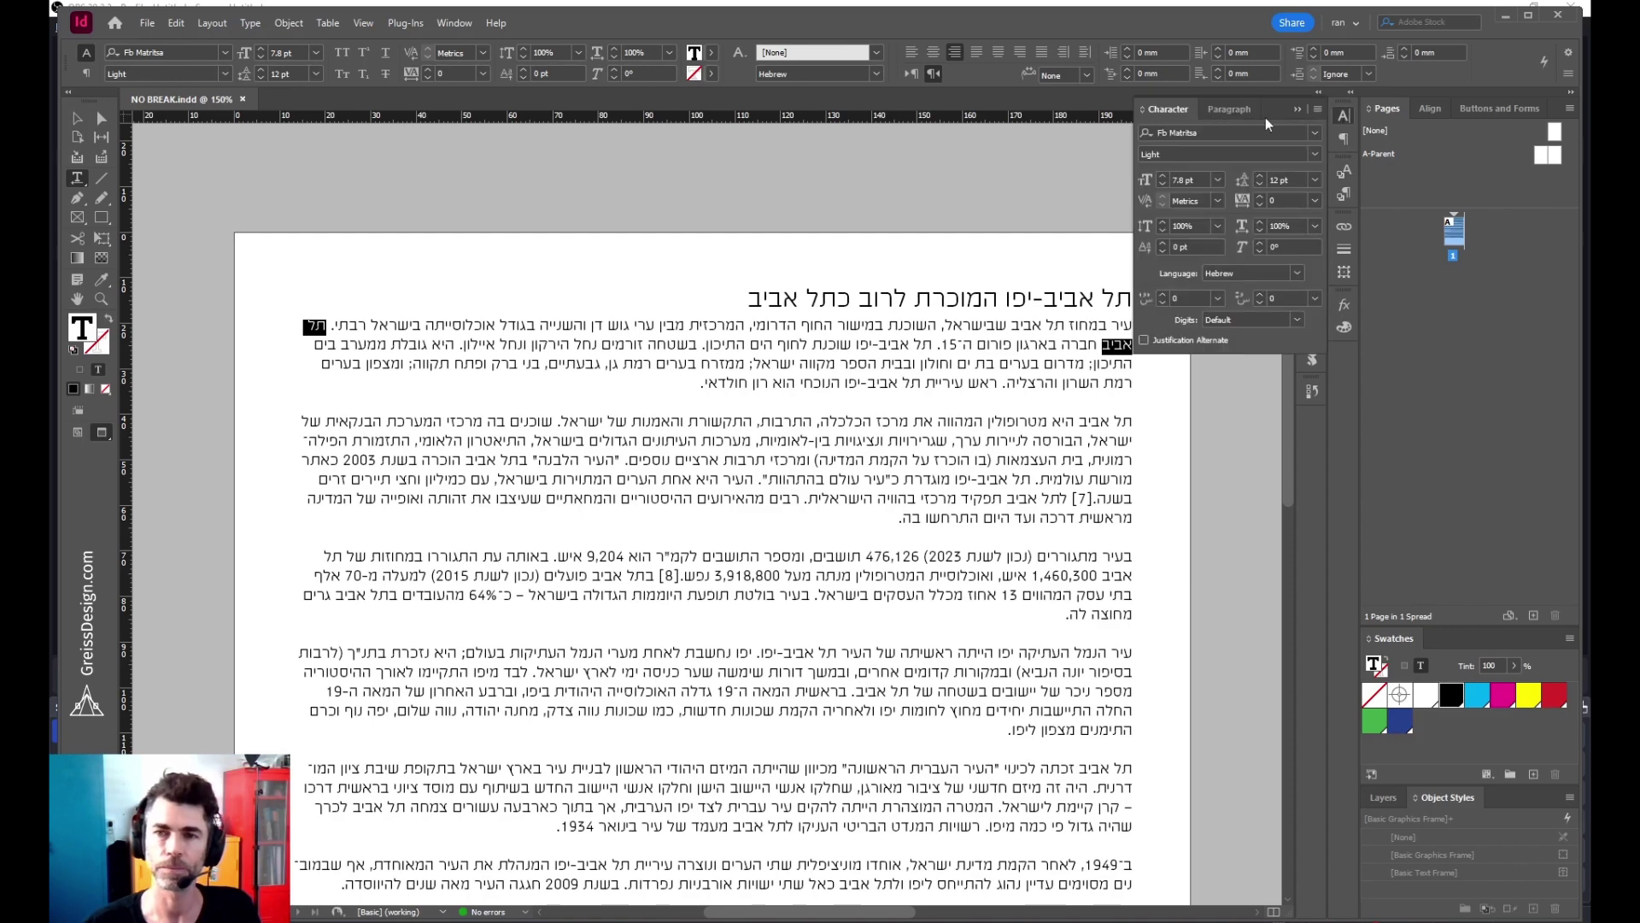
left_click(1318, 110)
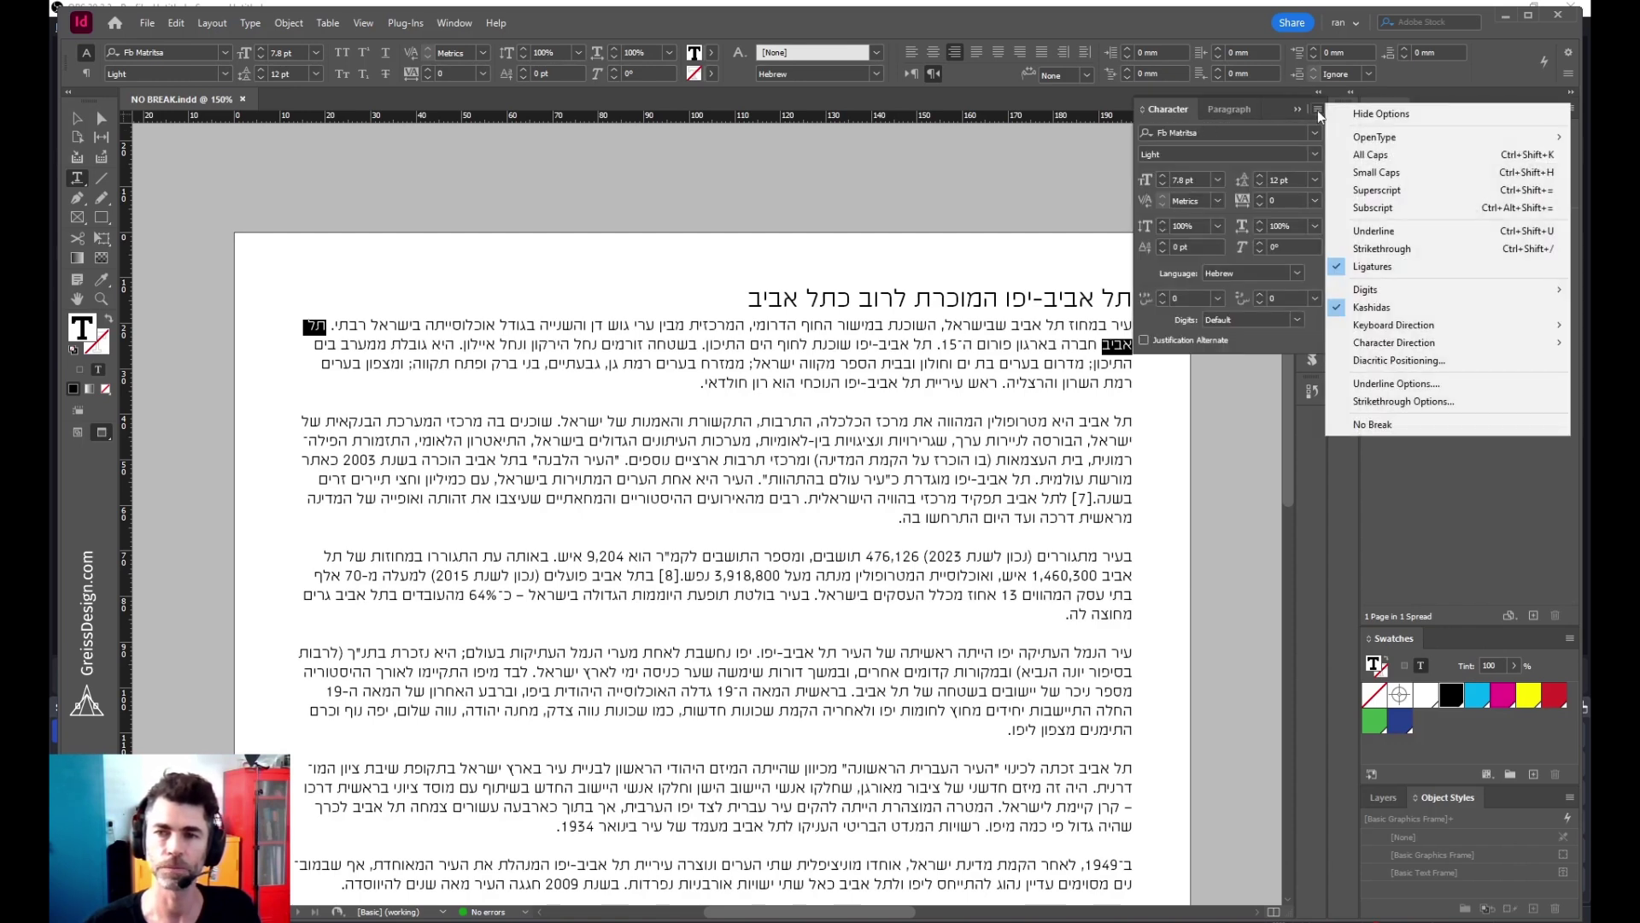
left_click(1374, 425)
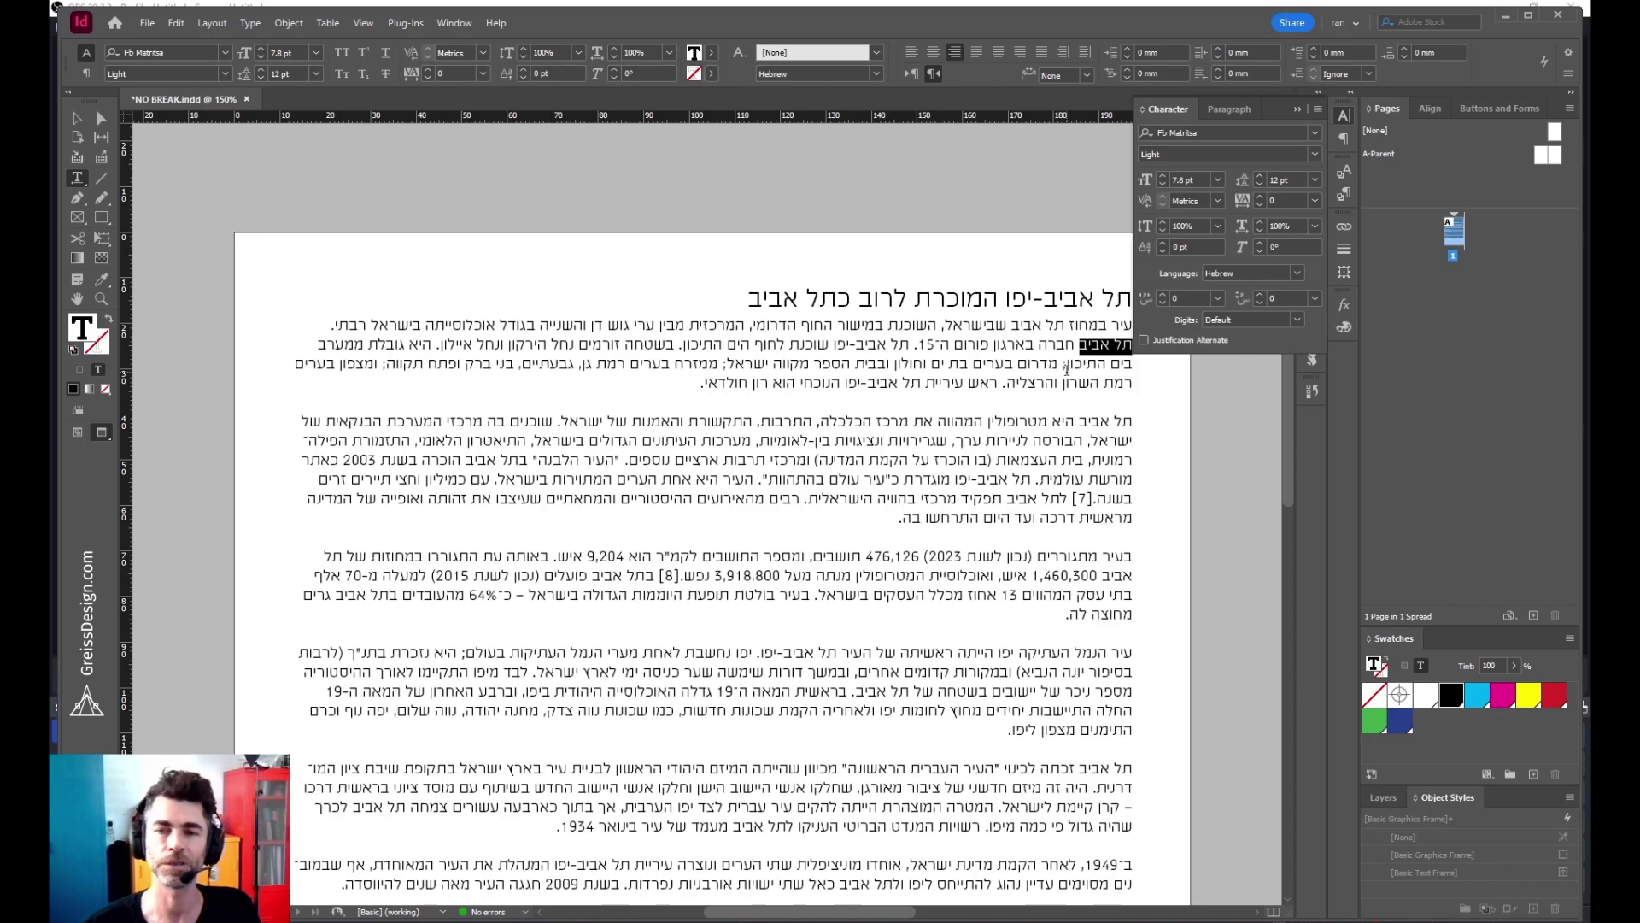
left_click(1066, 367)
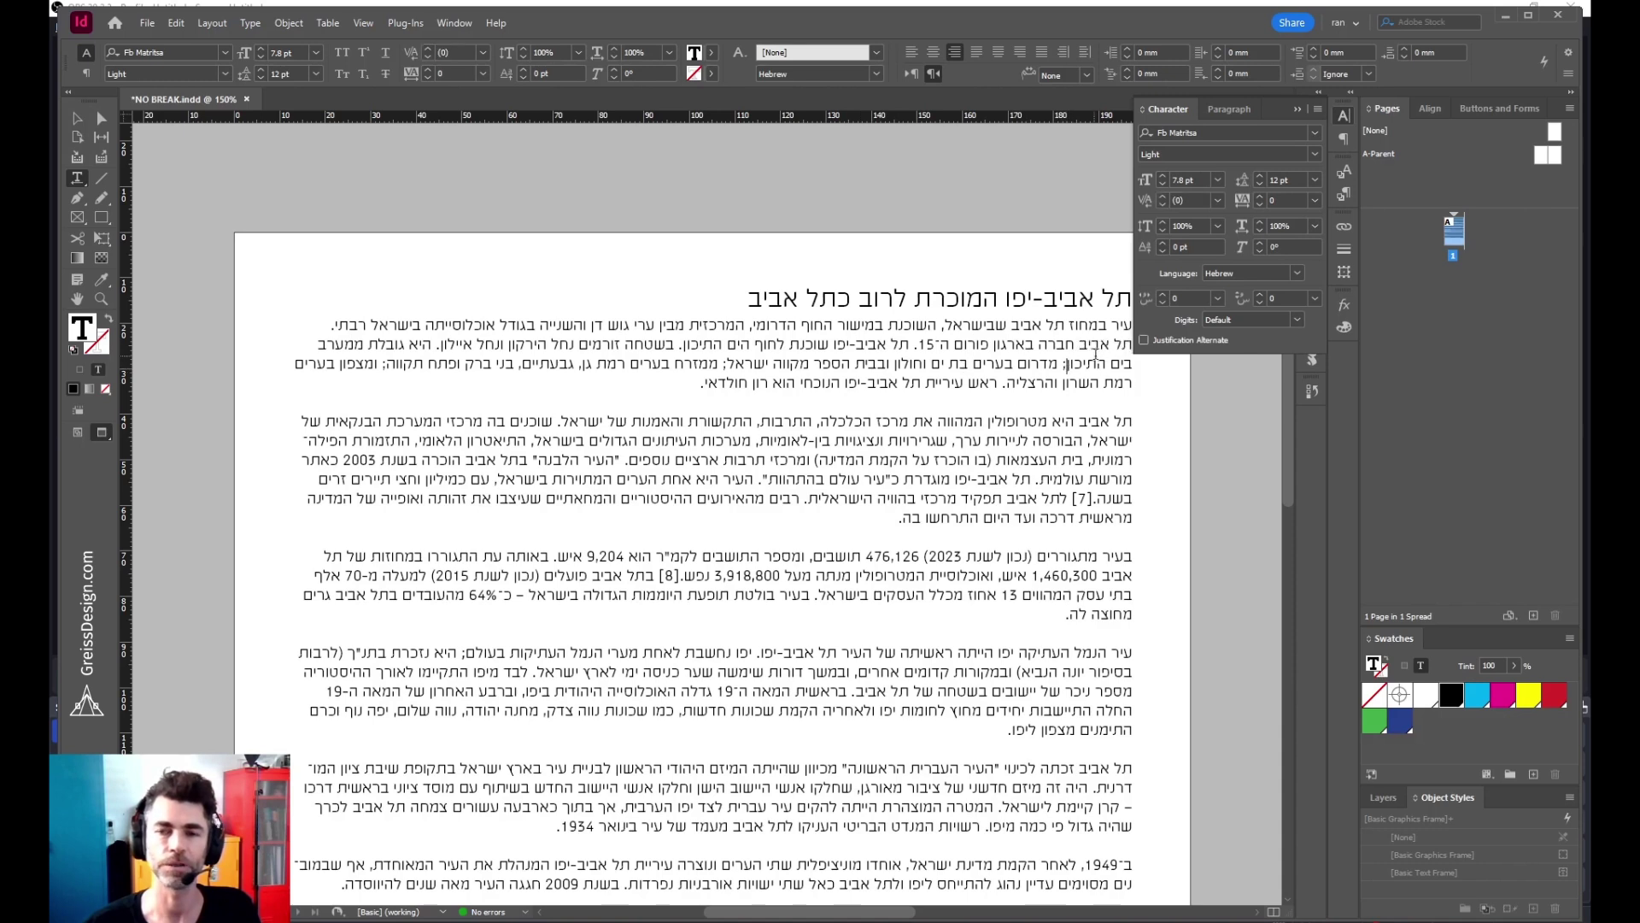
left_click(686, 373)
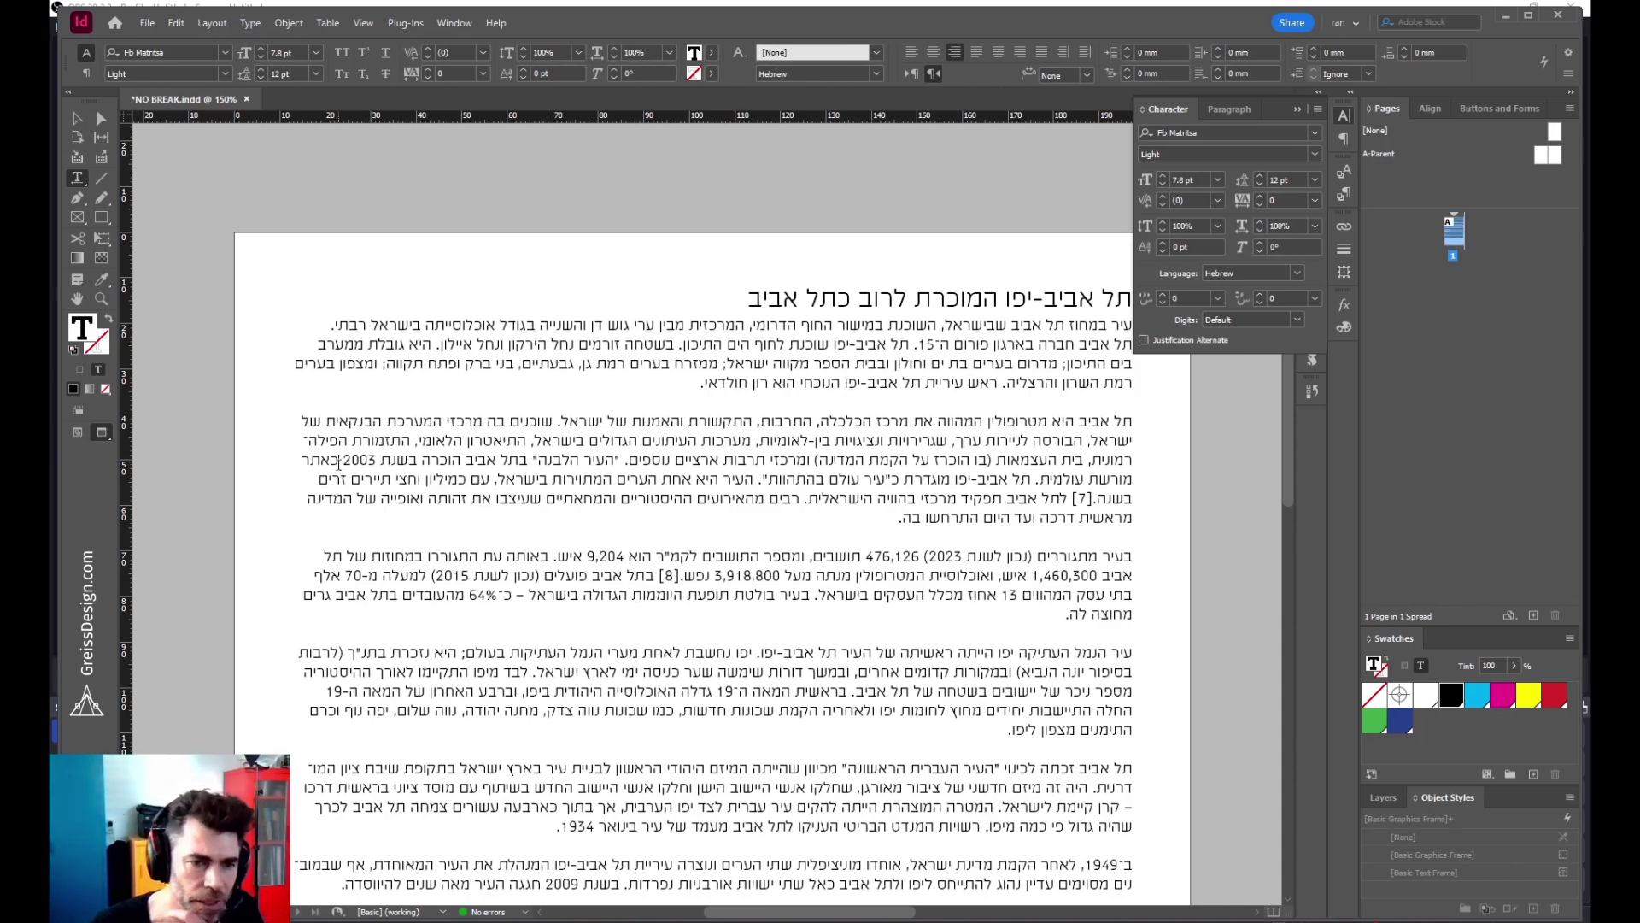
- Apply No Break to the phrase "כאתר מורשת עולמית" that splits across two lines in the second paragraph
left_click_drag(338, 463, 1041, 475)
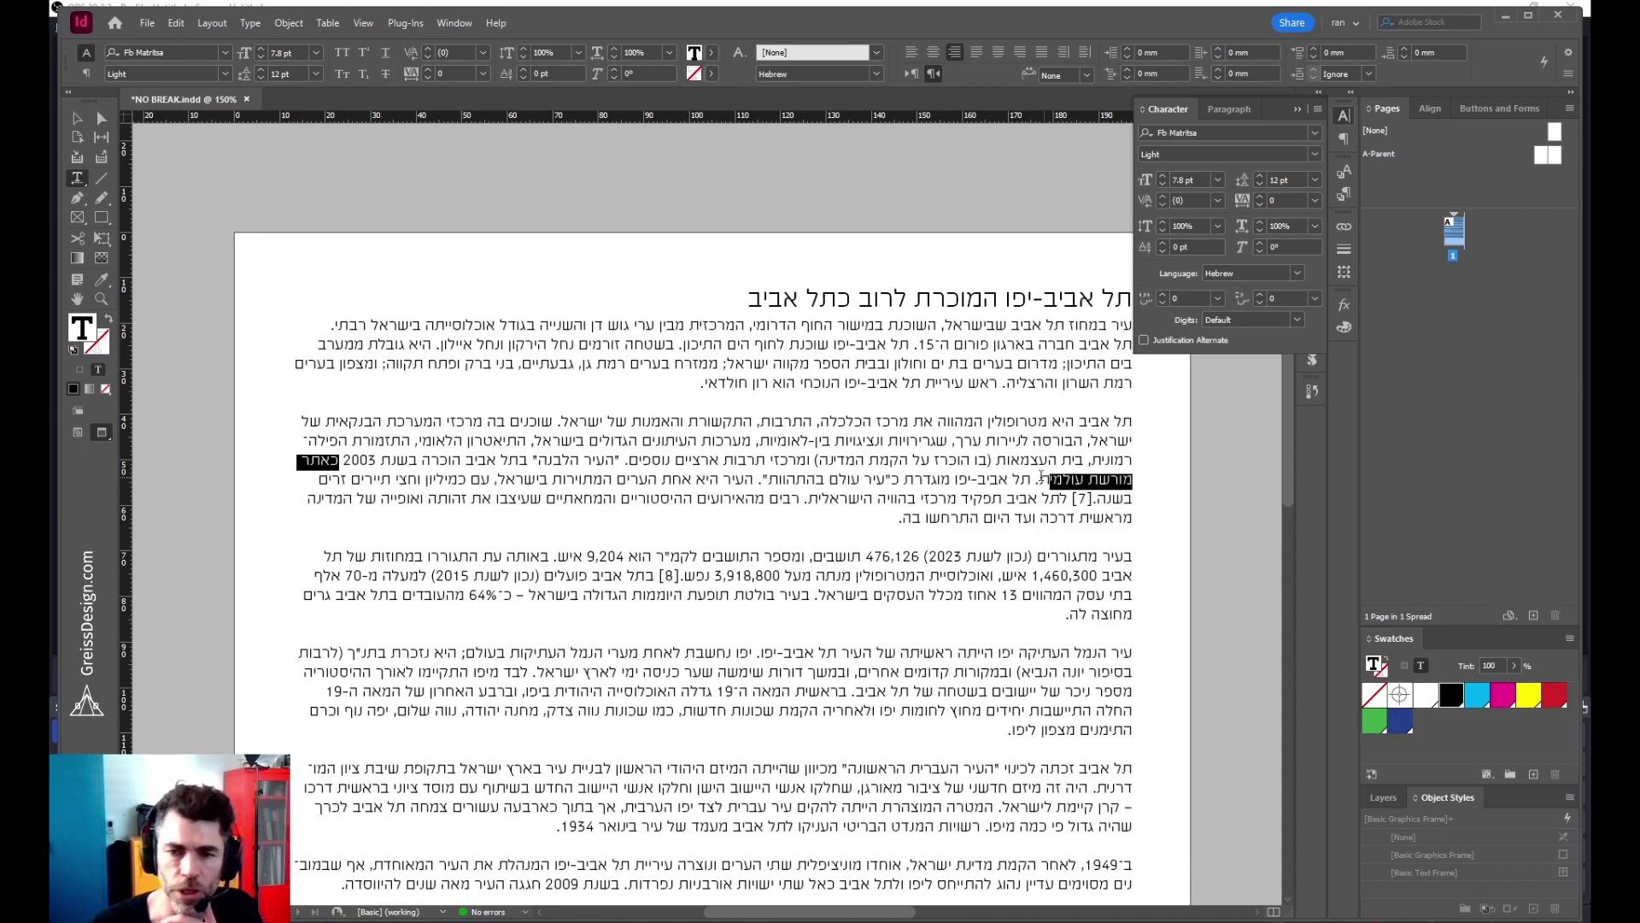
key("ctrl+alt+q")
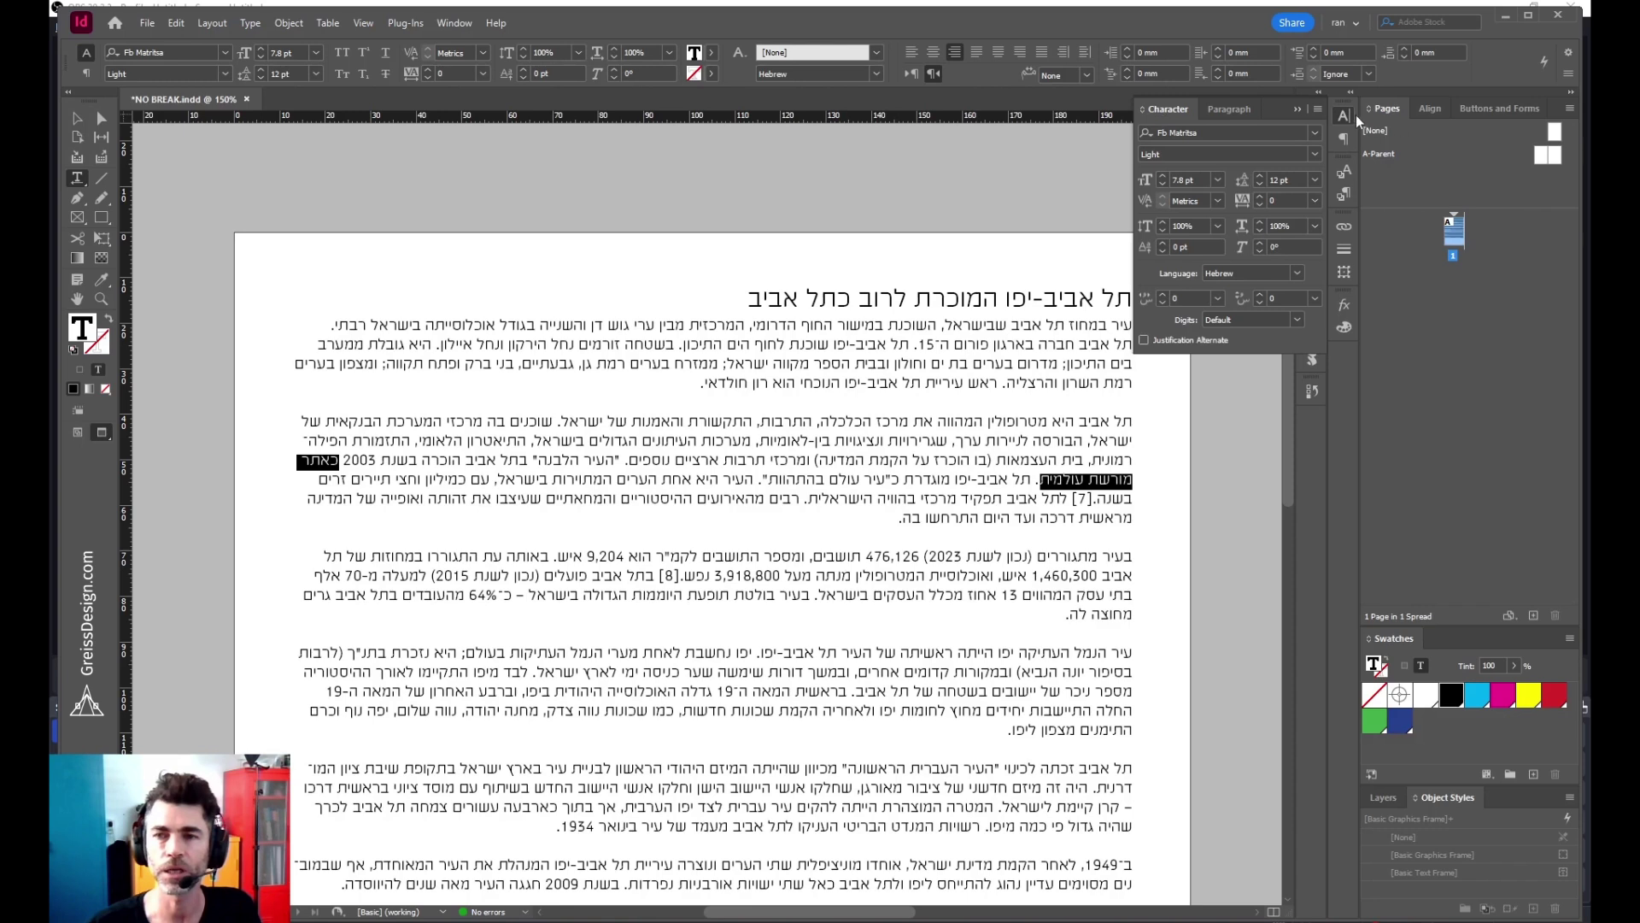
left_click(1321, 111)
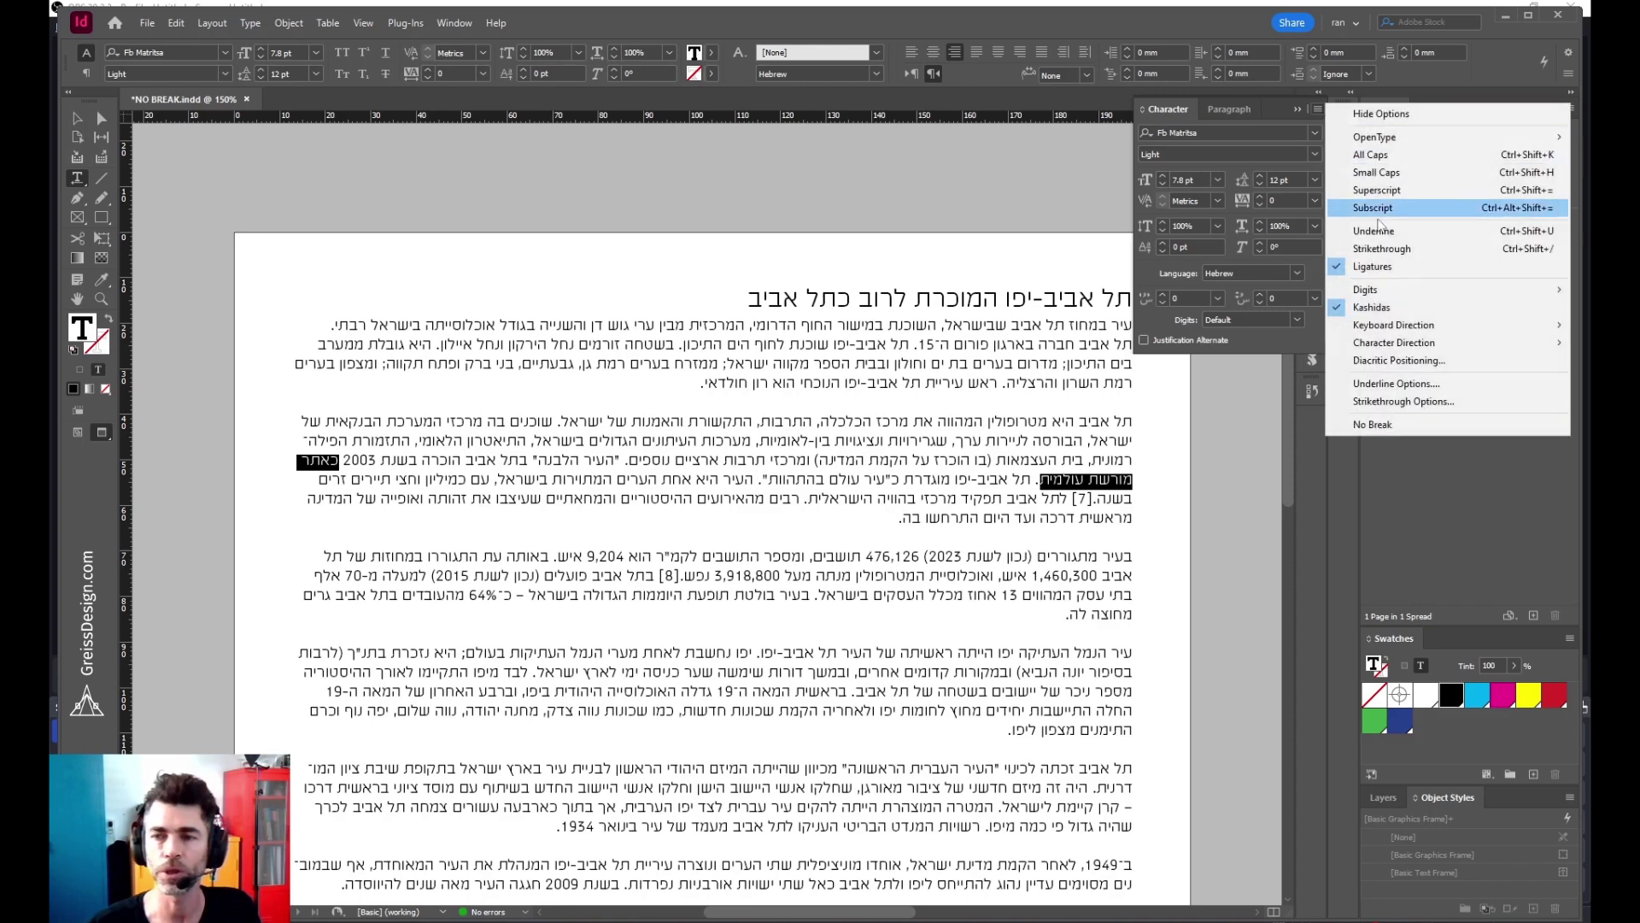
left_click(1373, 425)
left_click(1130, 476)
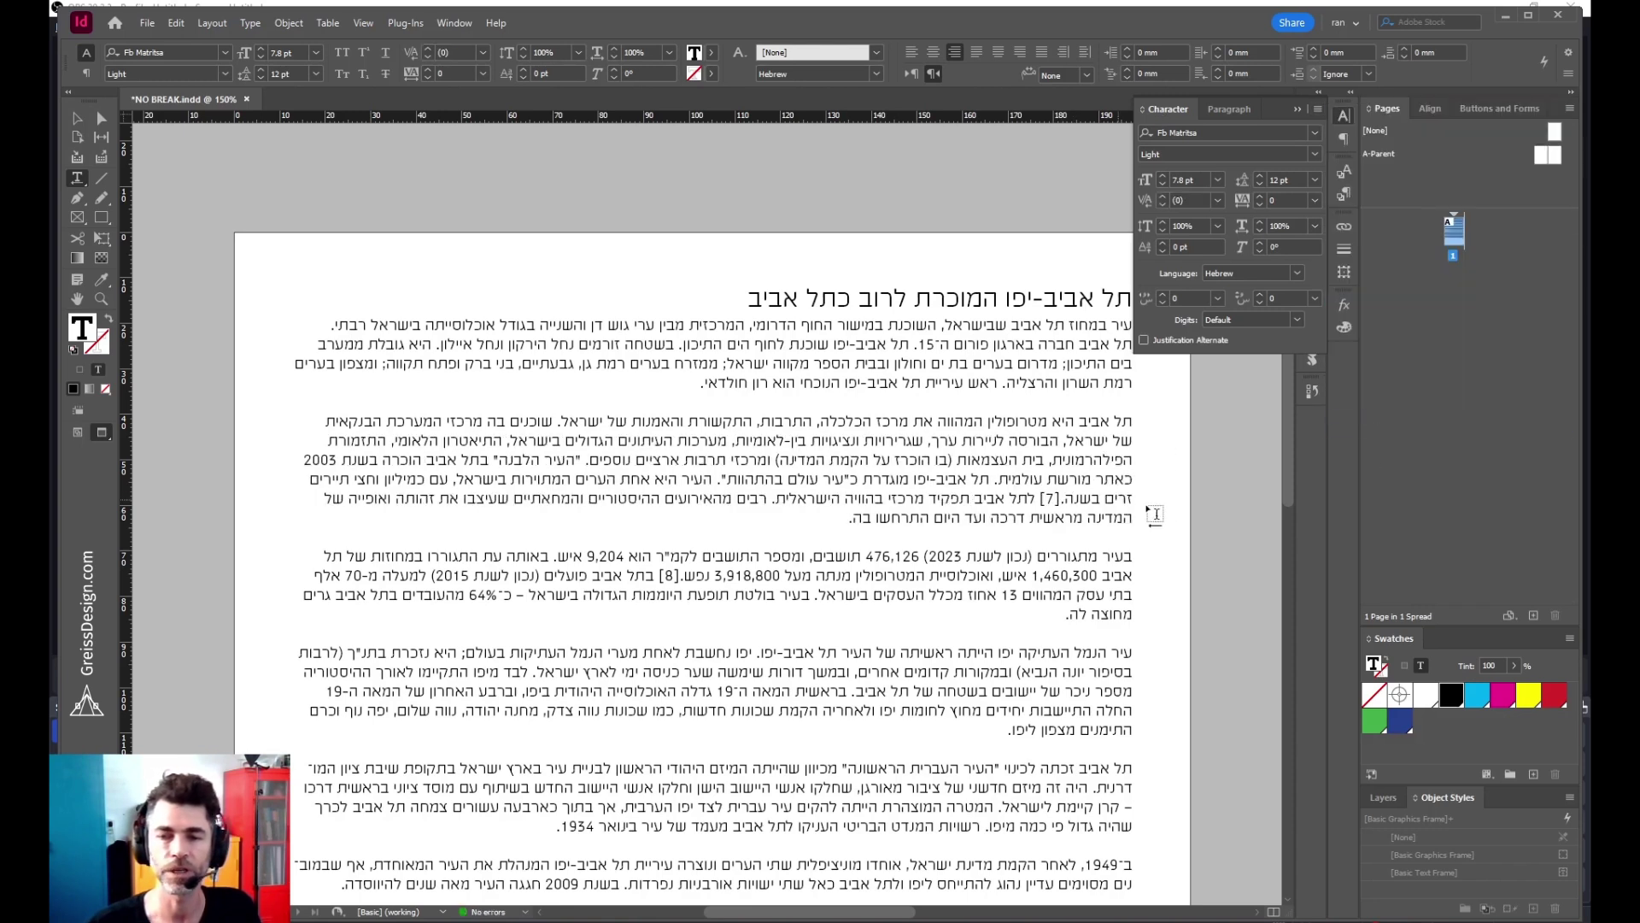
left_click_drag(1131, 478, 1018, 478)
left_click(1018, 479)
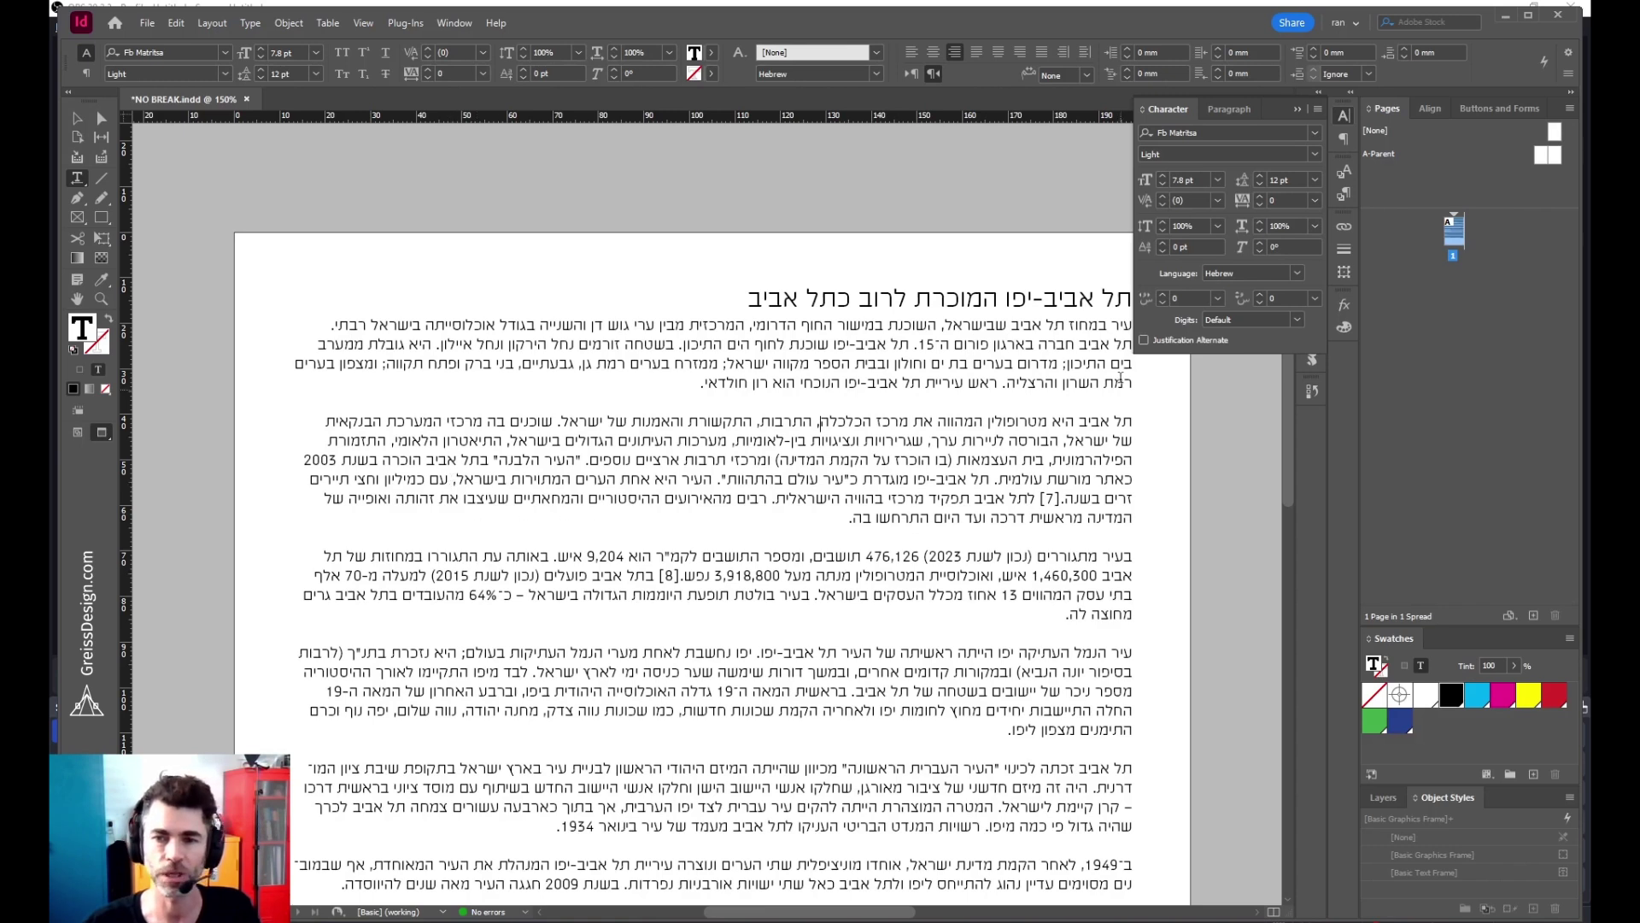
- Create a character style named NO BREAK from the non-breaking "תל אביב" in the first paragraph, and review its basic character formats
left_click_drag(1130, 346, 1081, 346)
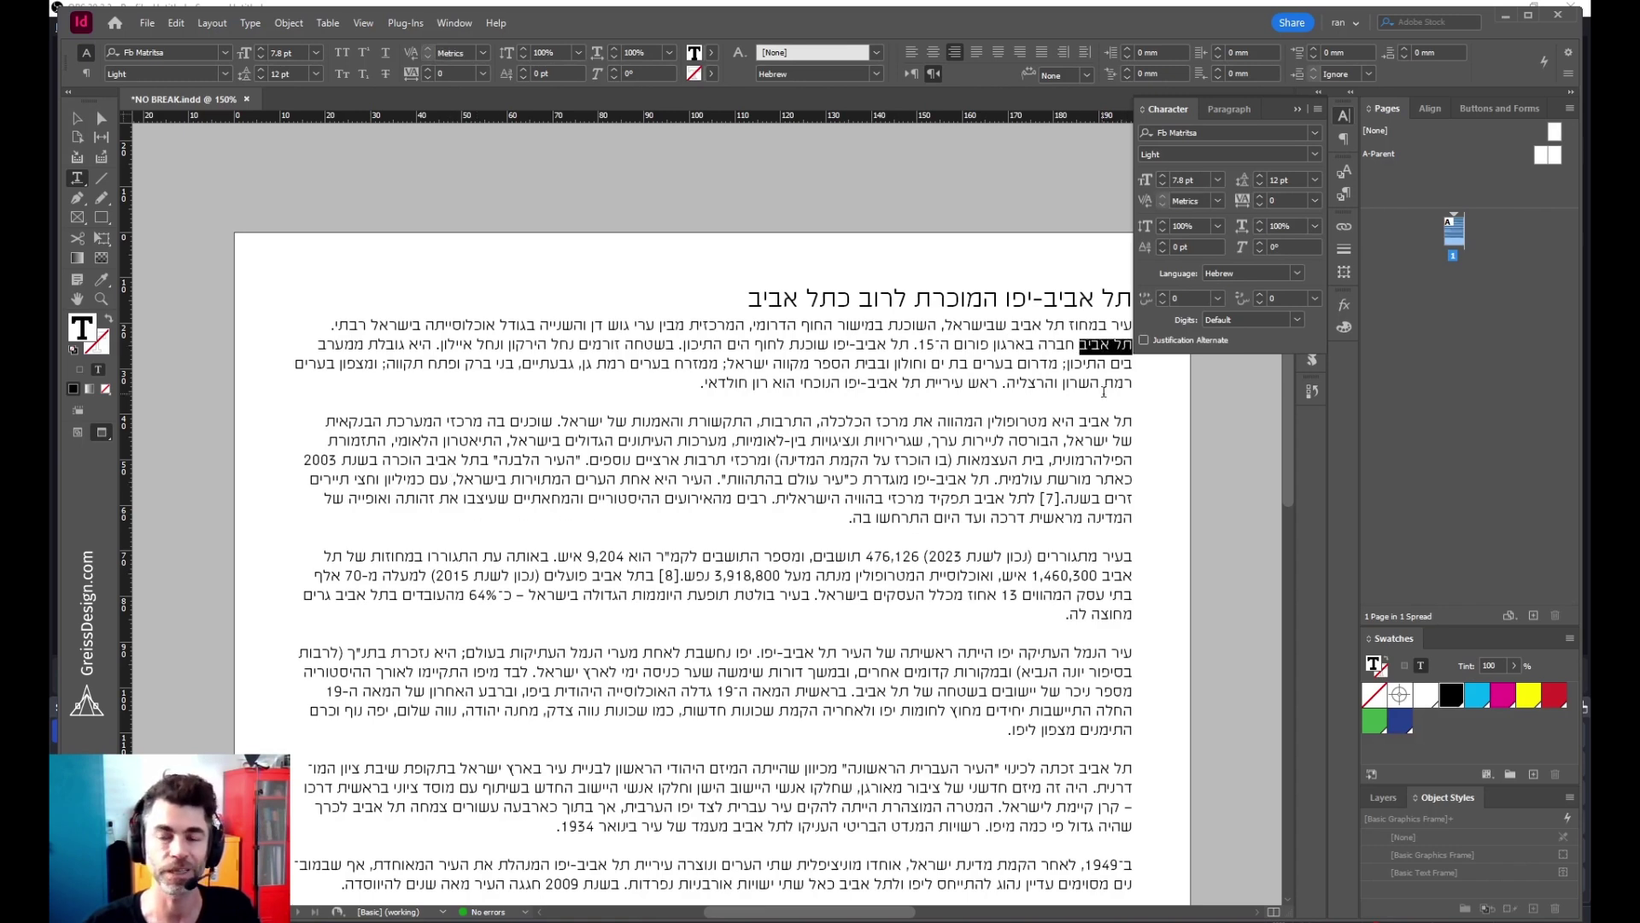
left_click(1318, 111)
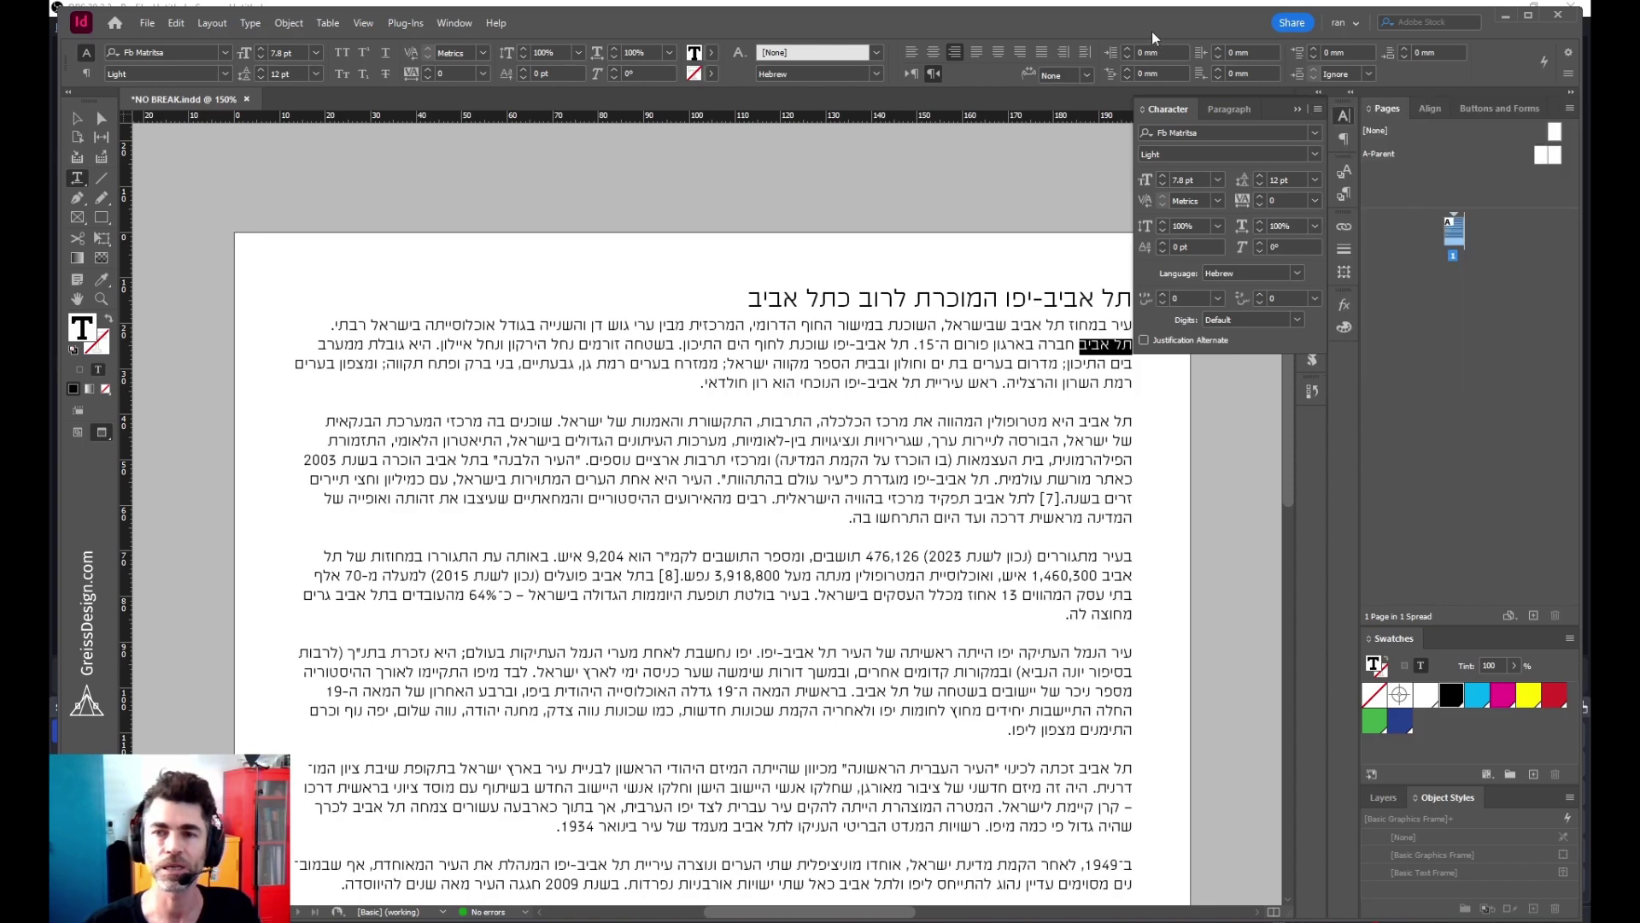
left_click(1327, 276)
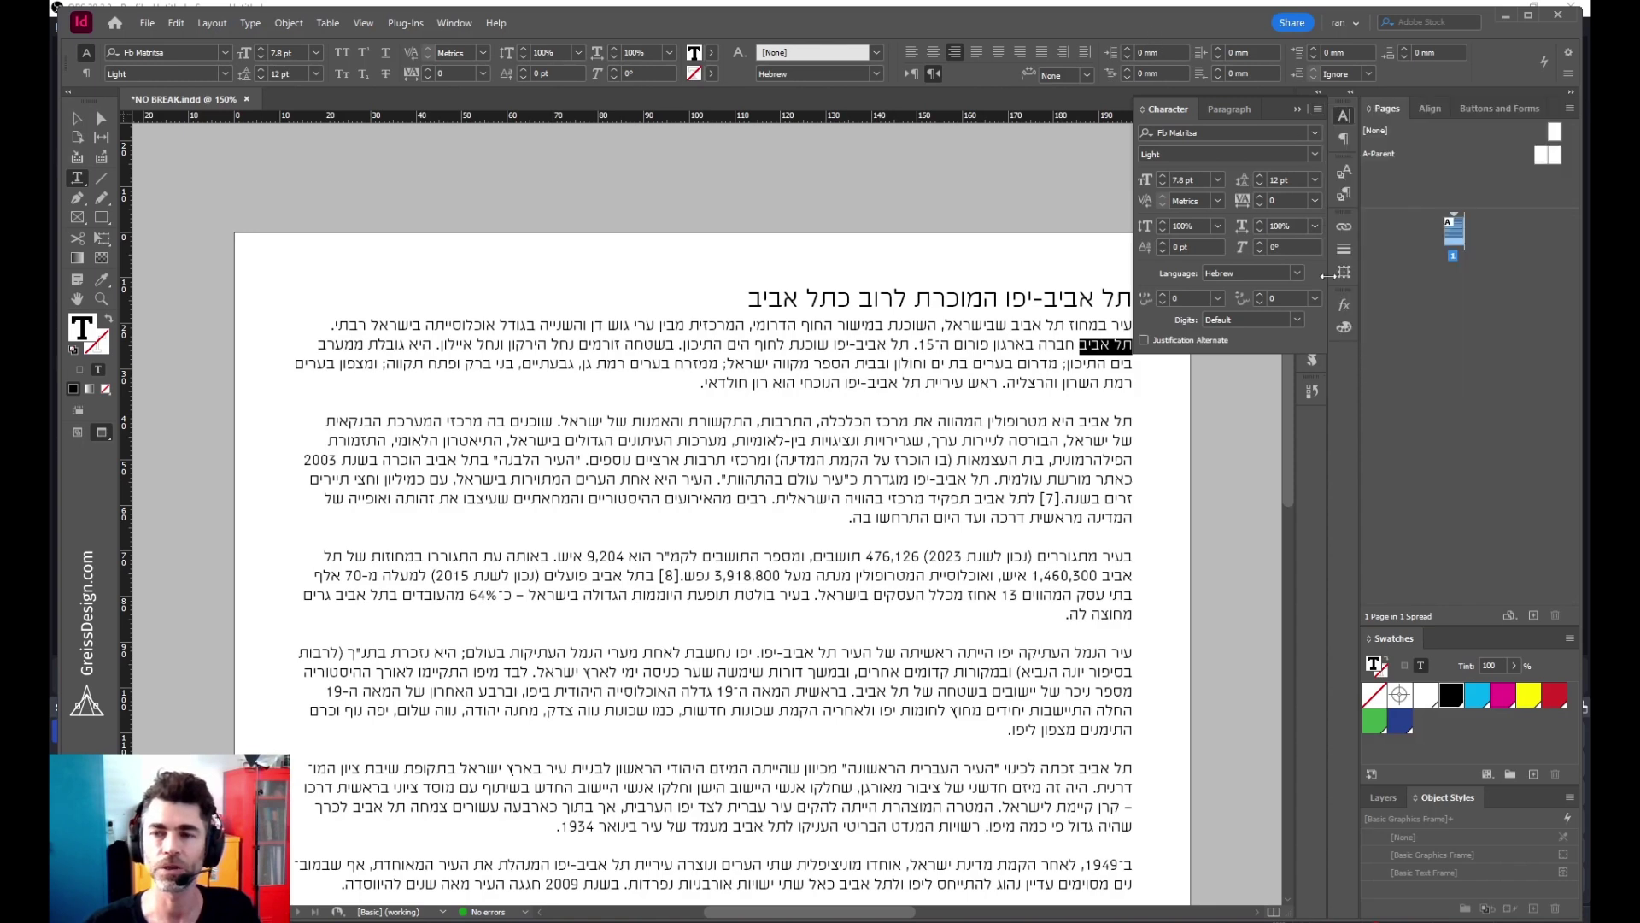
left_click(1344, 173)
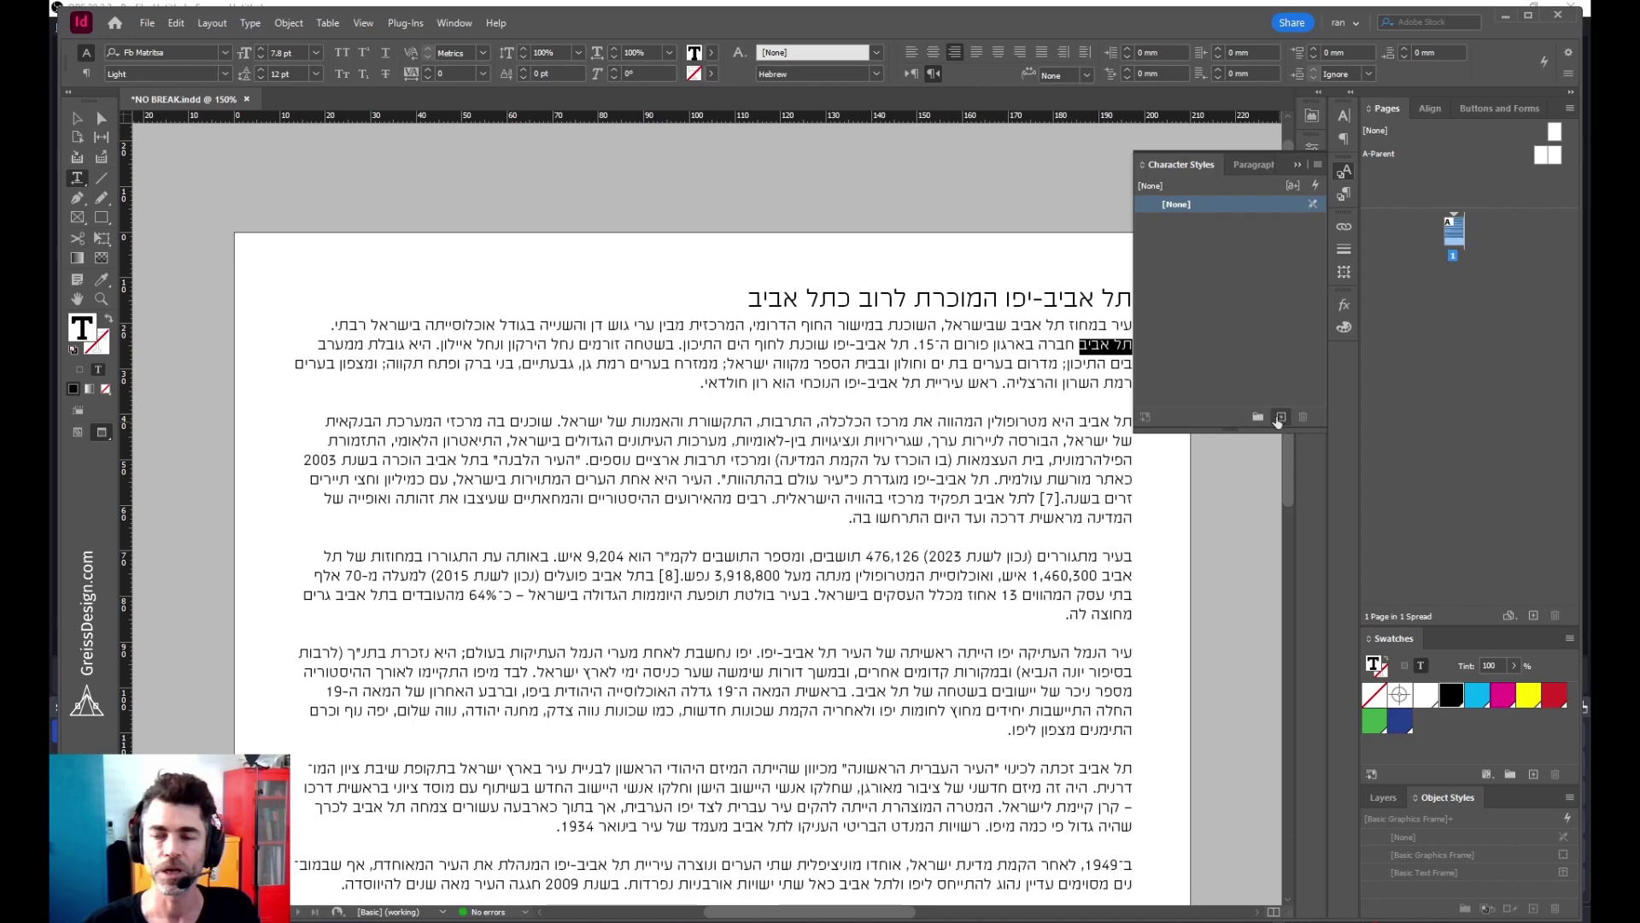
key("alt")
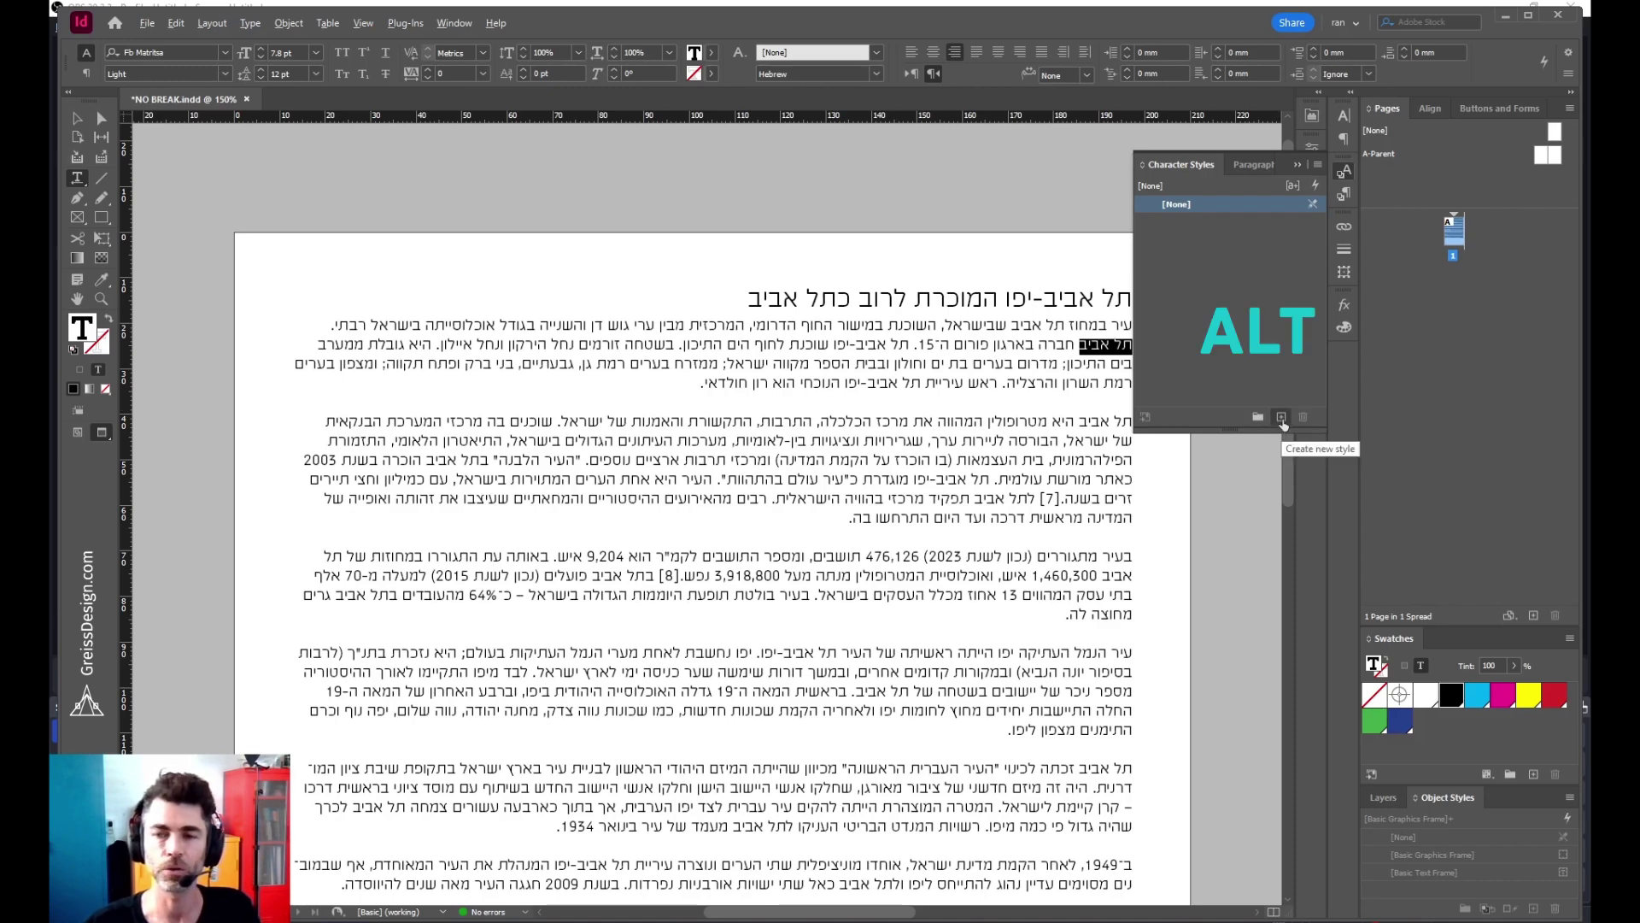
left_click(1281, 418, "alt")
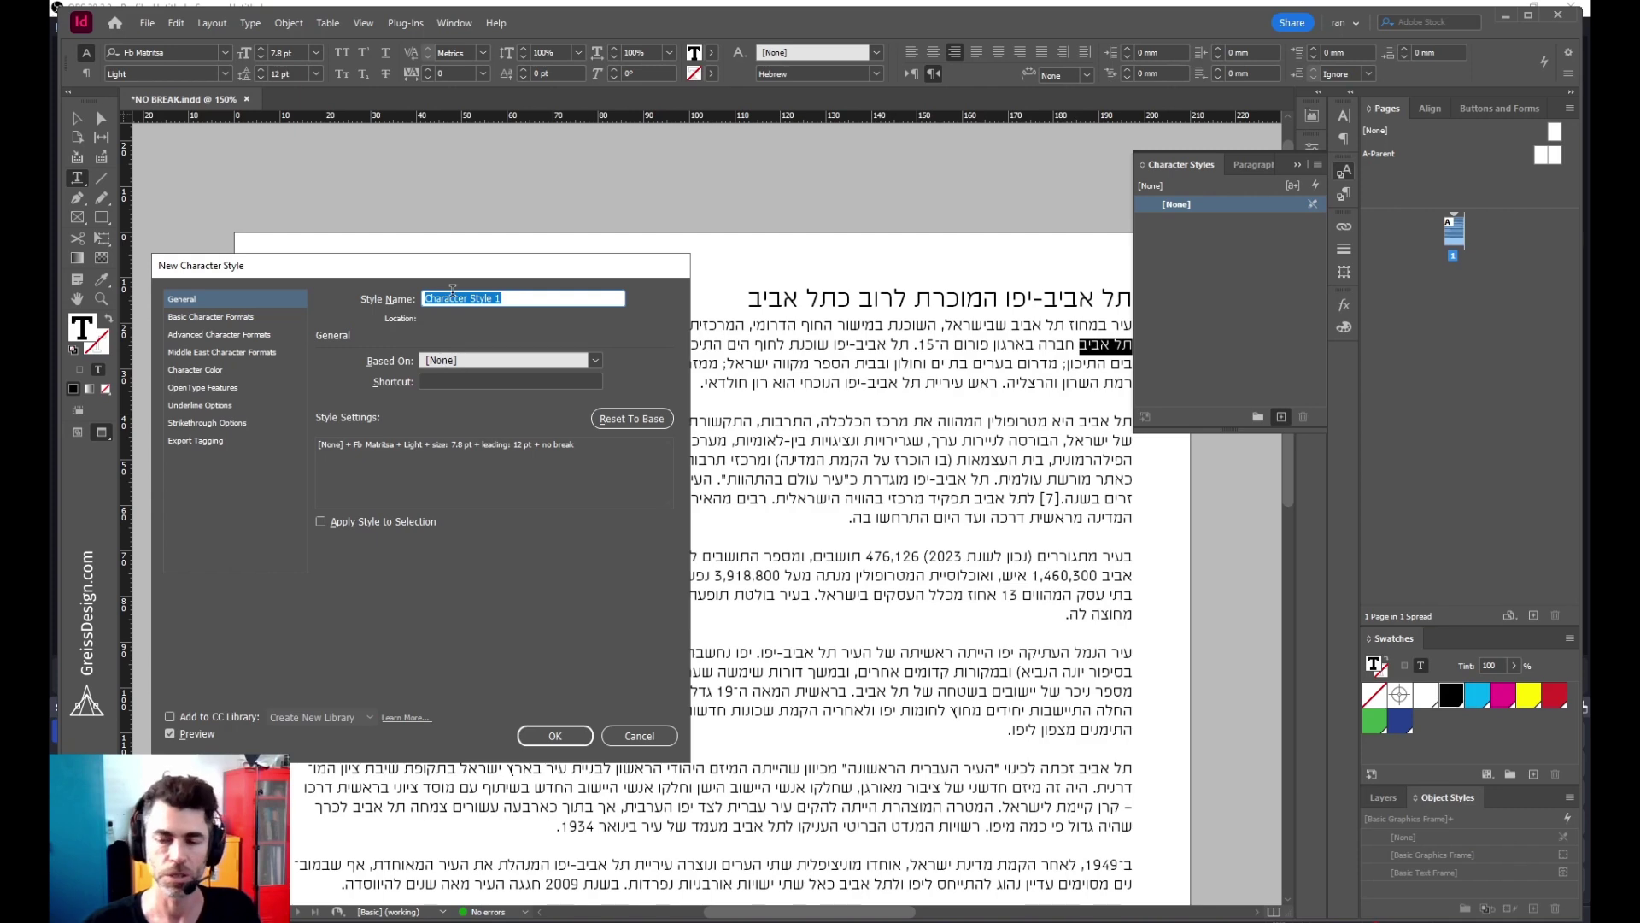
type("N")
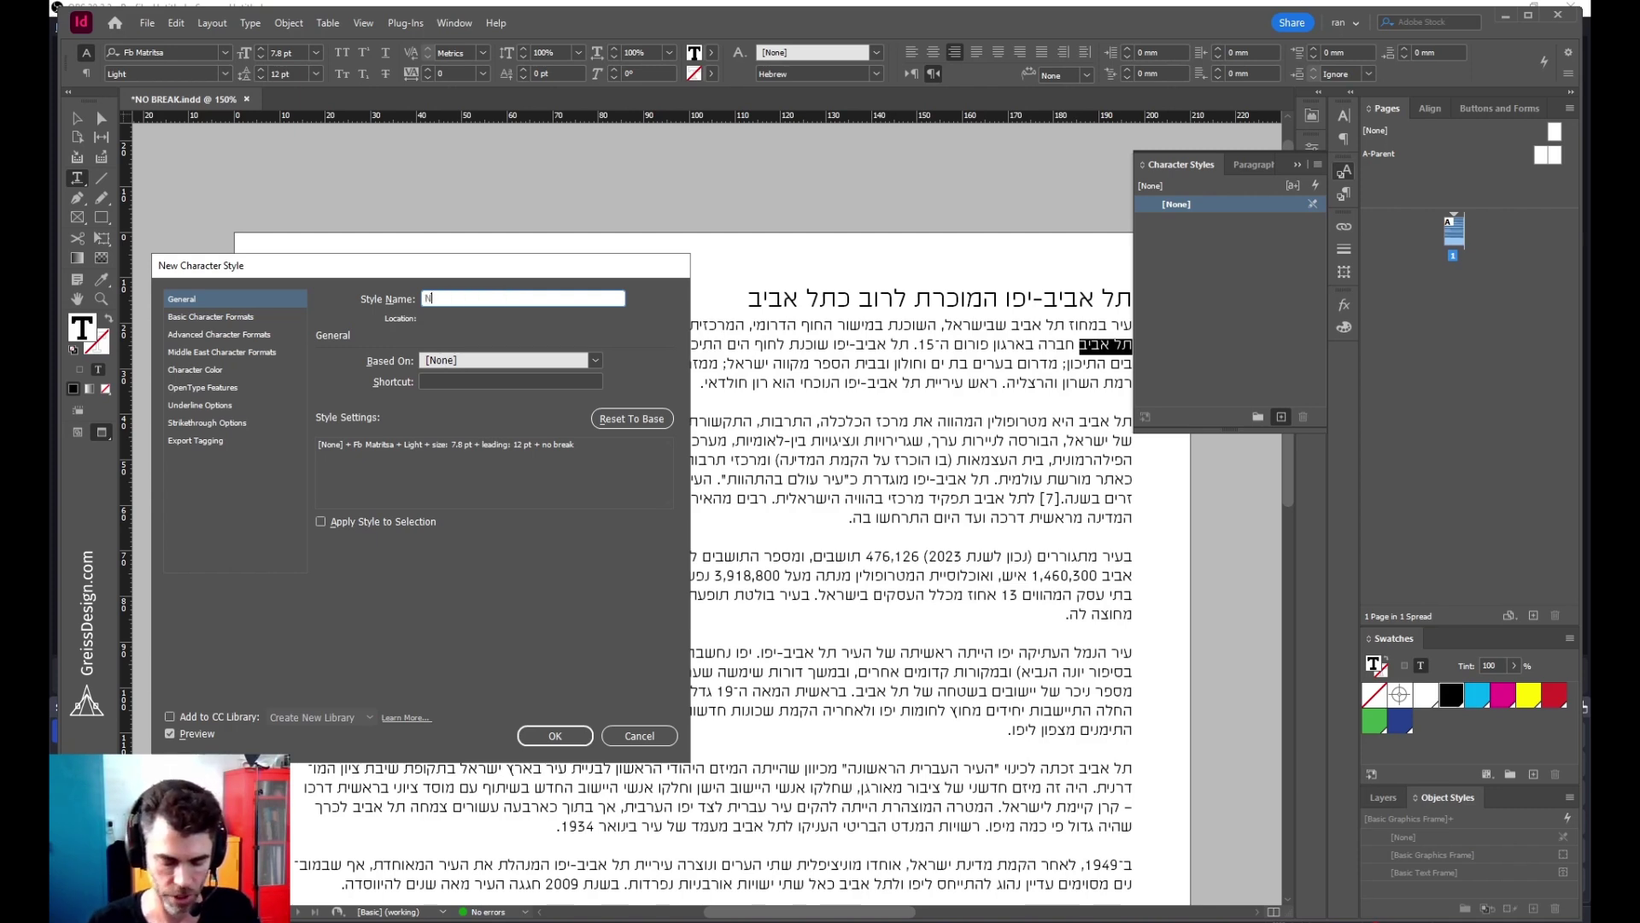
type("O BREAK")
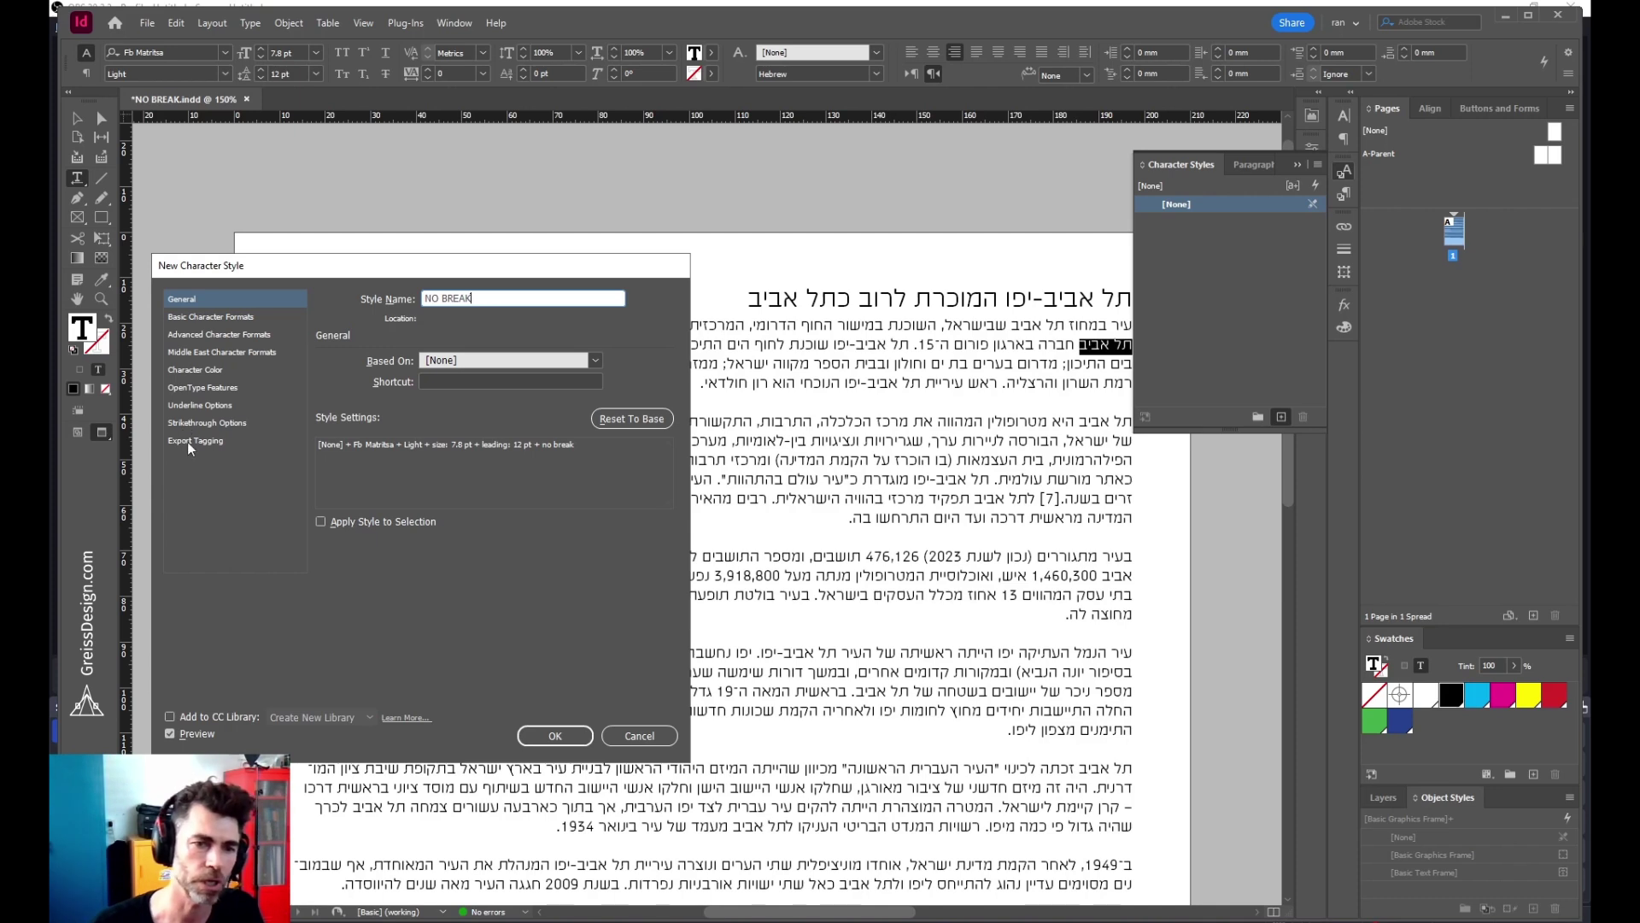
left_click(205, 322)
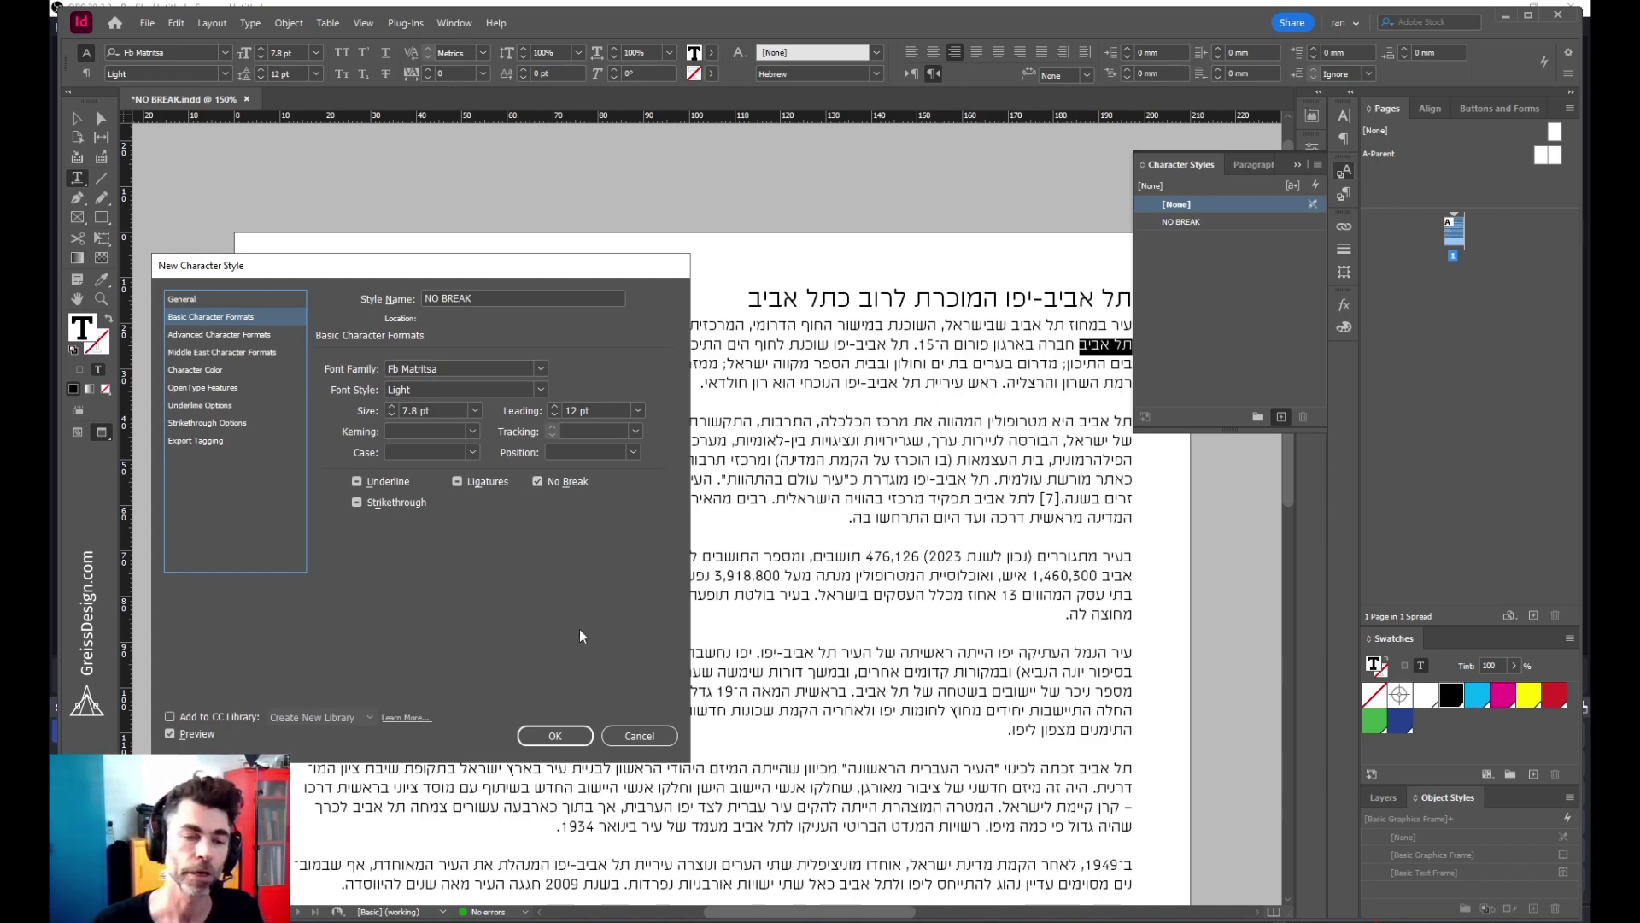
left_click(547, 738)
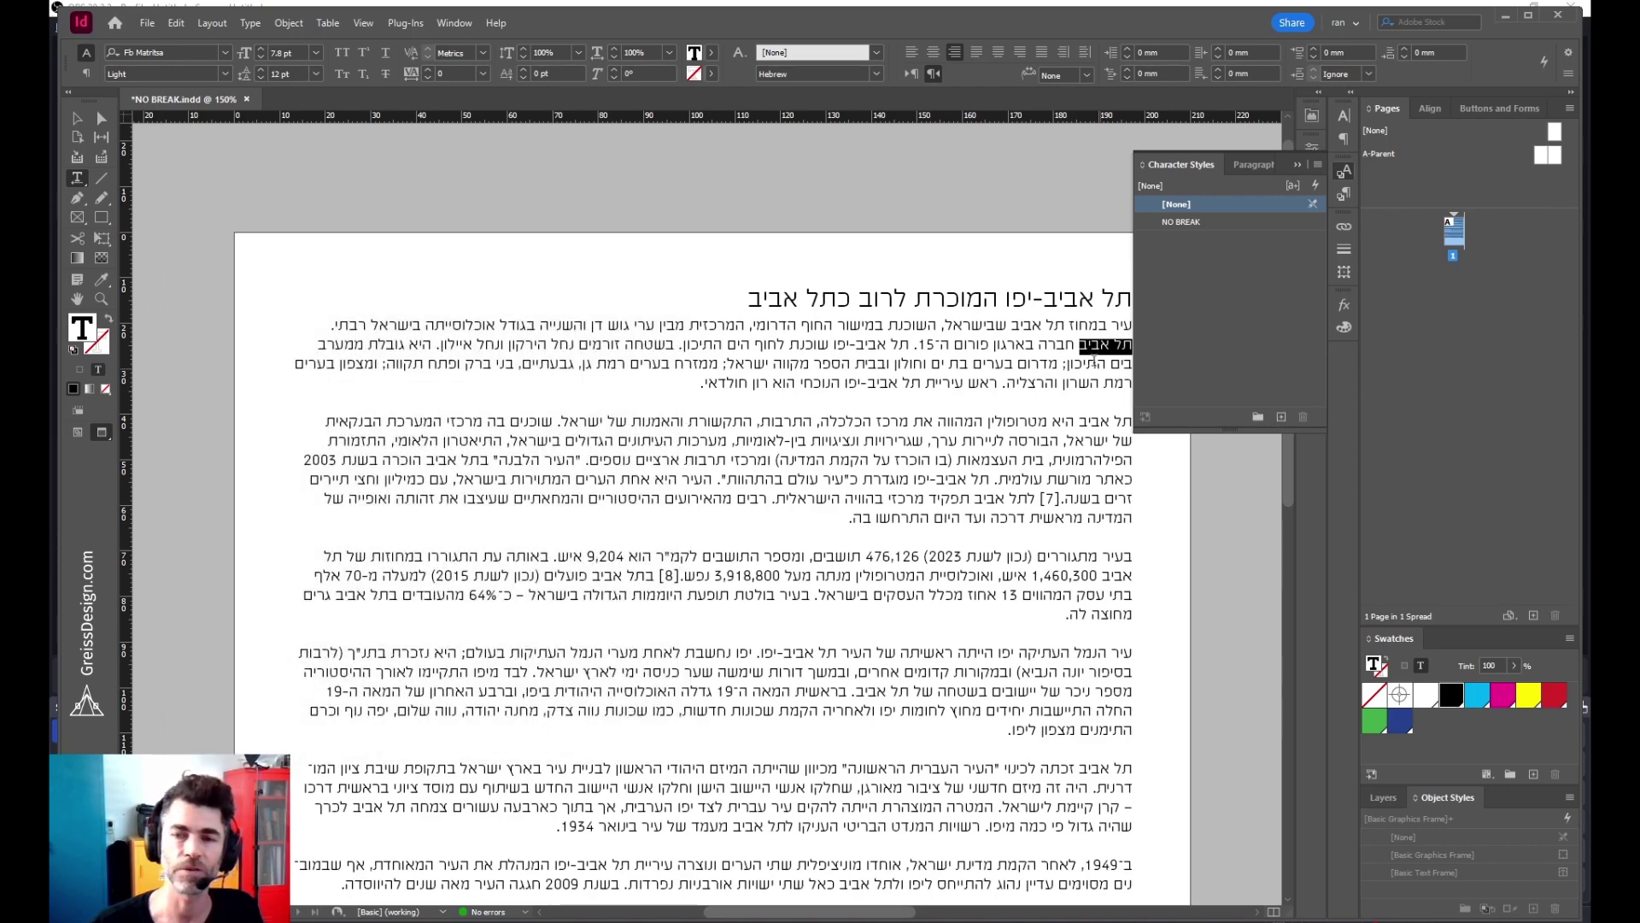
- Apply the NO BREAK character style to "תל אביב" in the first paragraph and to the split "תל אביב" in the third paragraph
left_click(1222, 228)
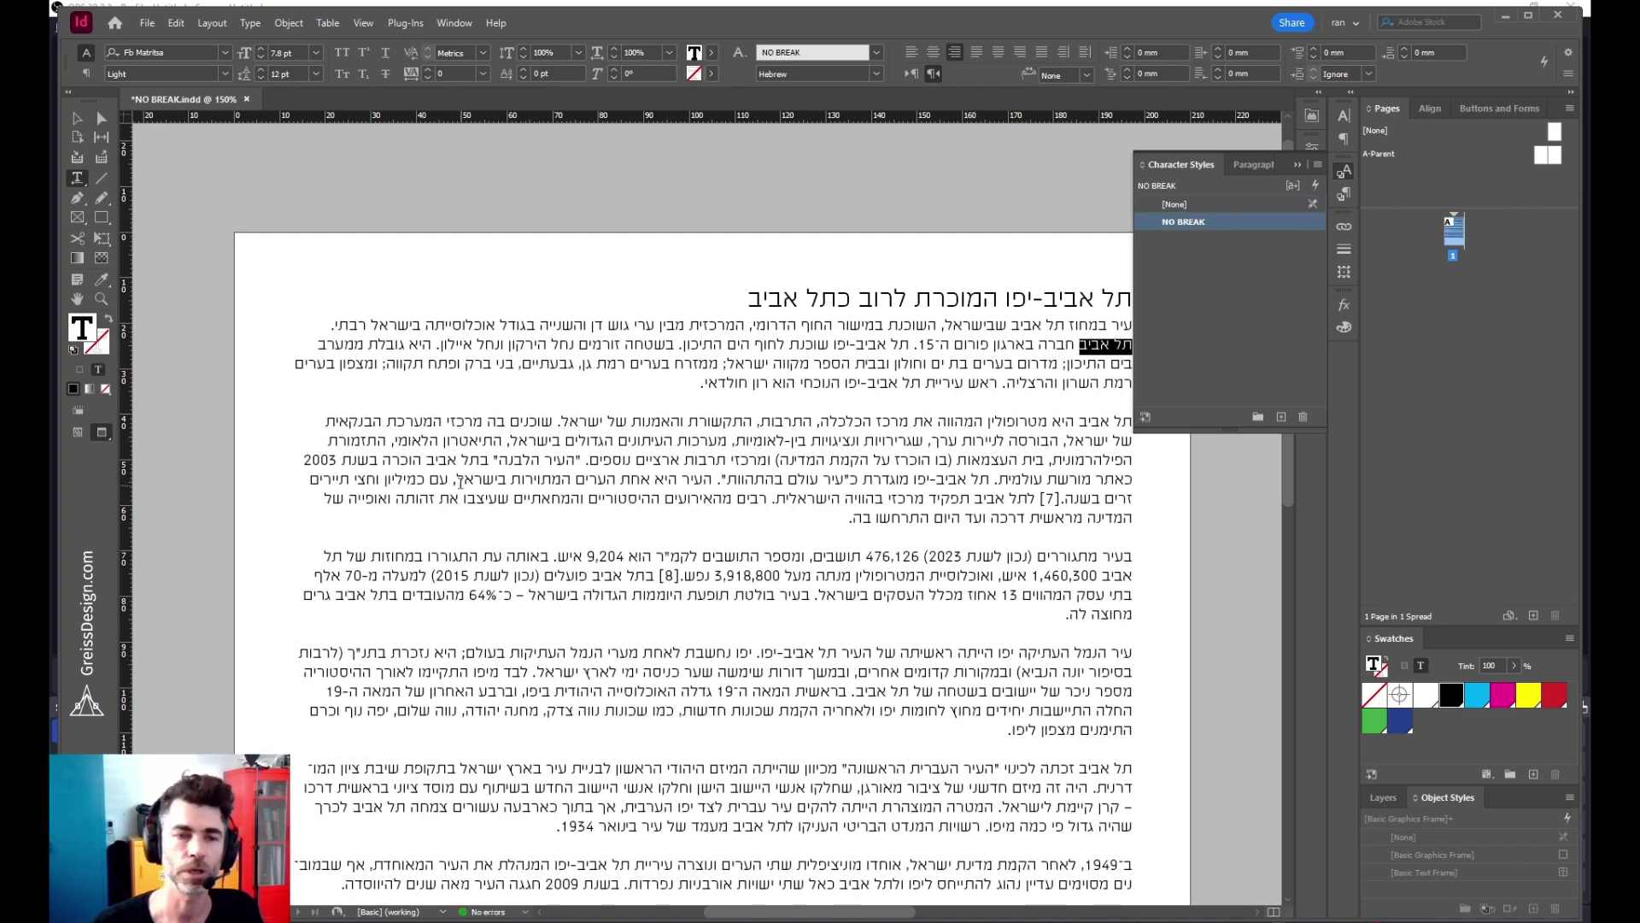
left_click(460, 483)
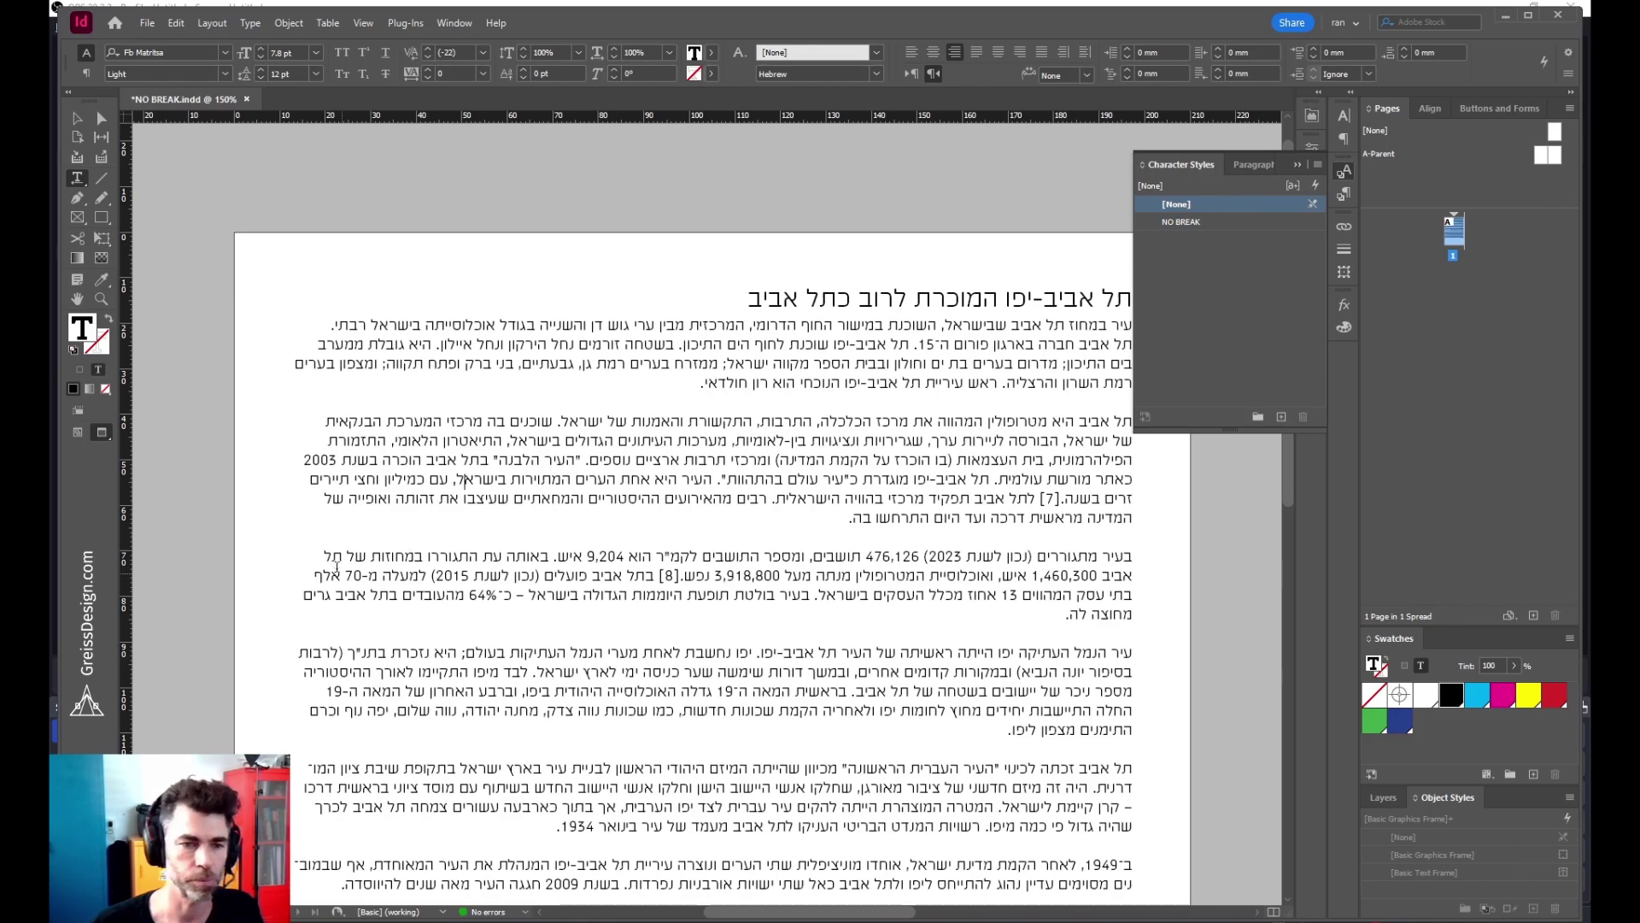
left_click_drag(341, 553, 1102, 578)
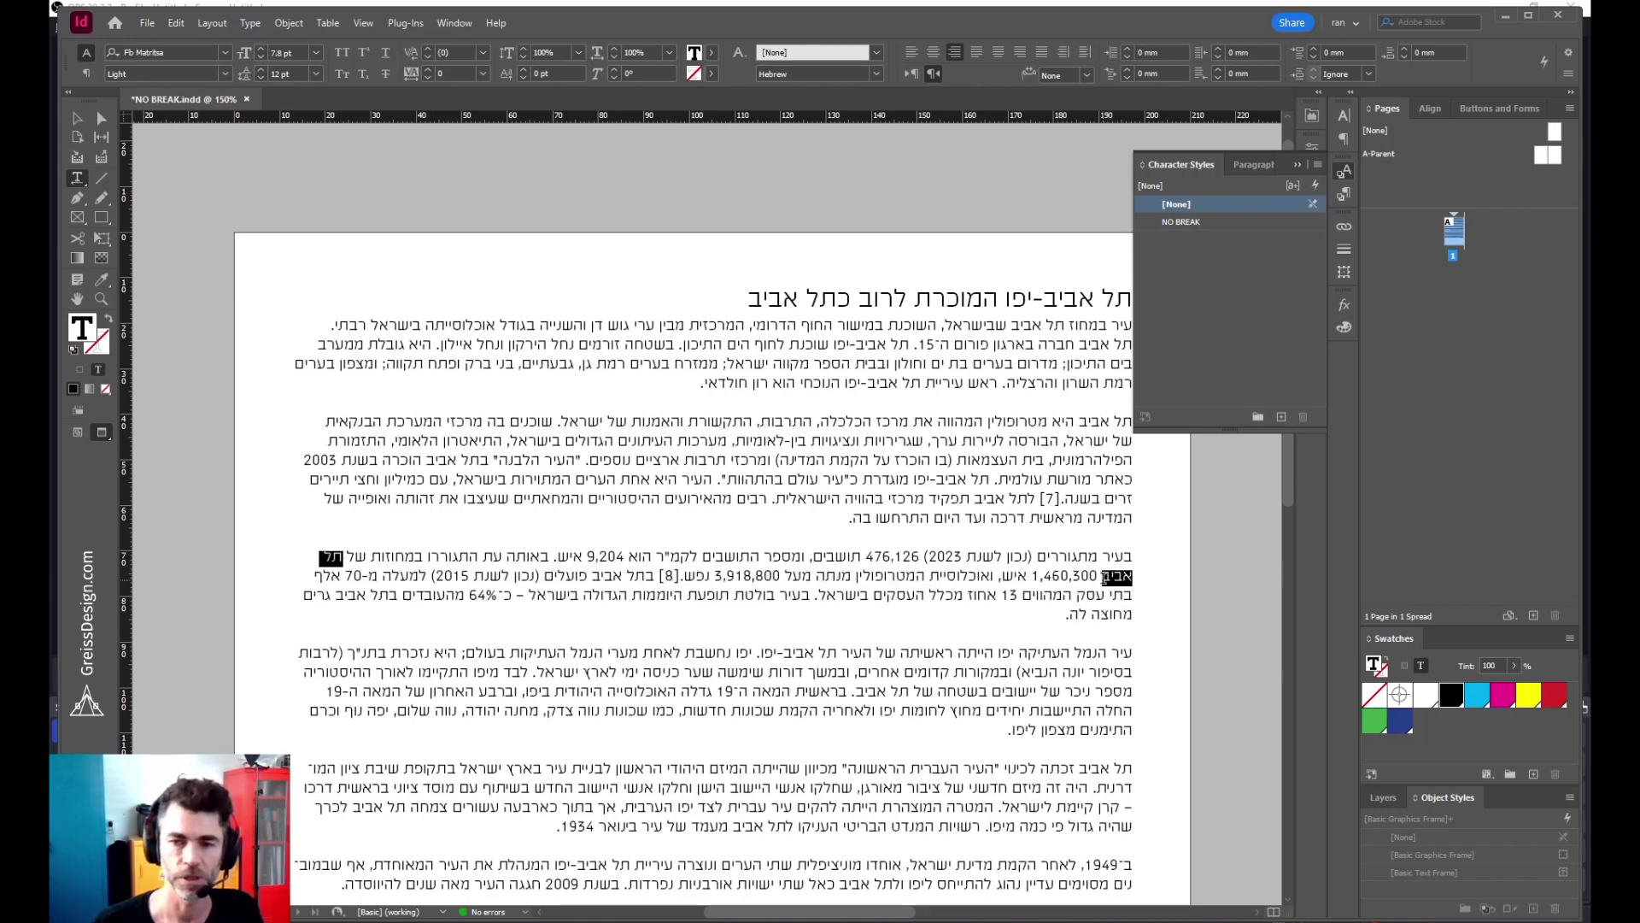
left_click(1228, 224)
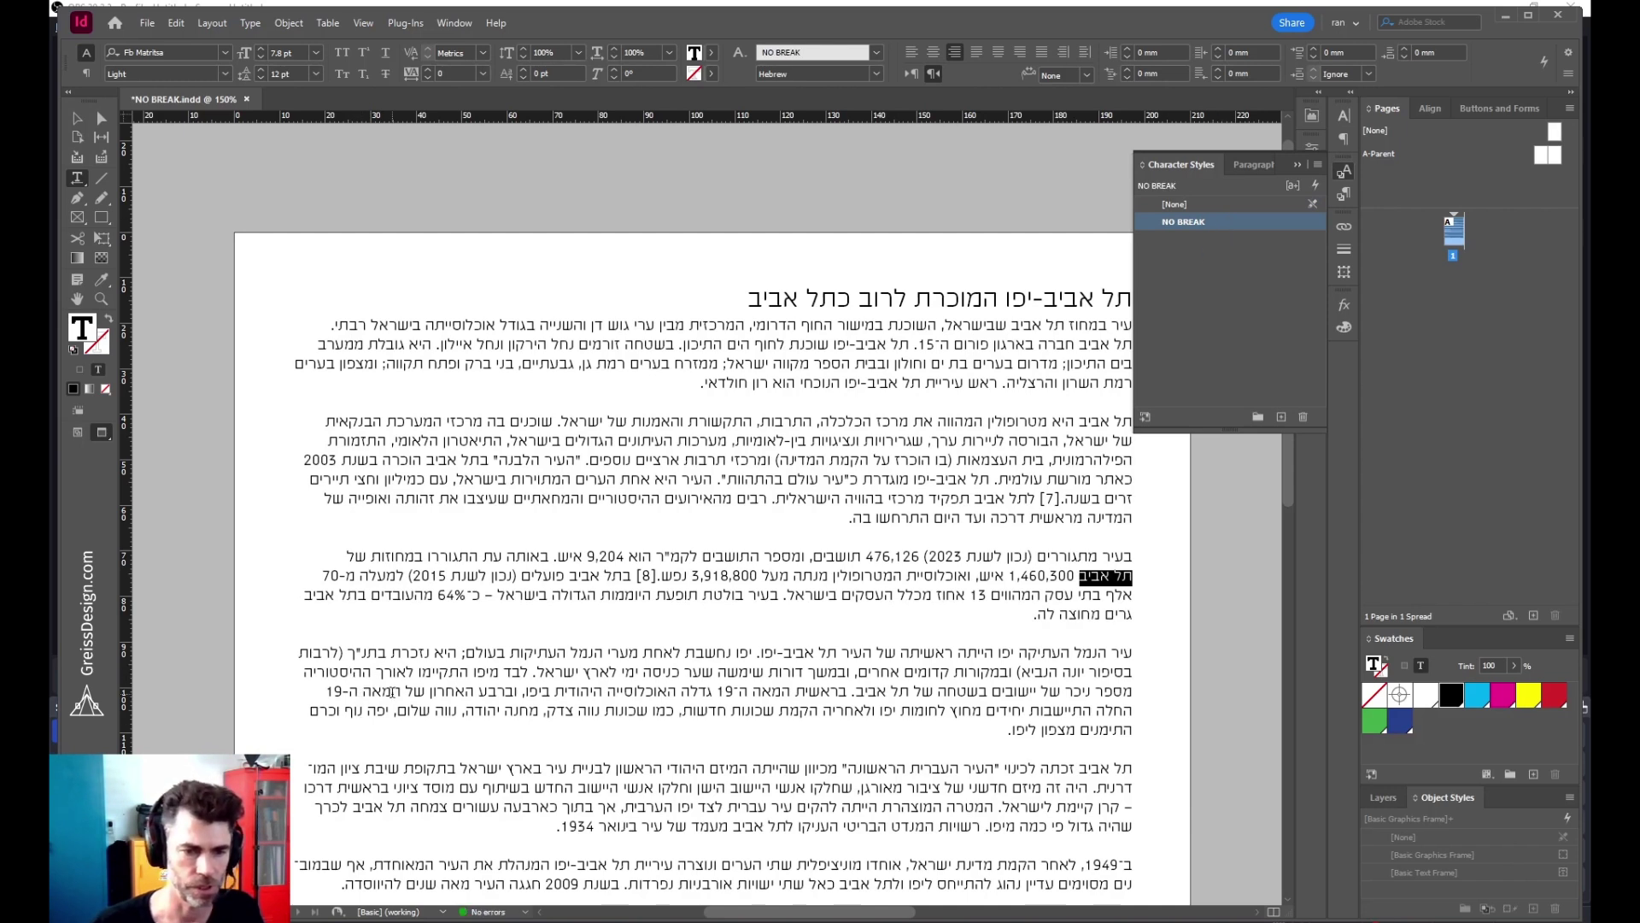
- Apply the NO BREAK character style to the phrase "המאה ה-19 החלה התיישבות" in the fourth paragraph
left_click_drag(390, 692, 412, 735)
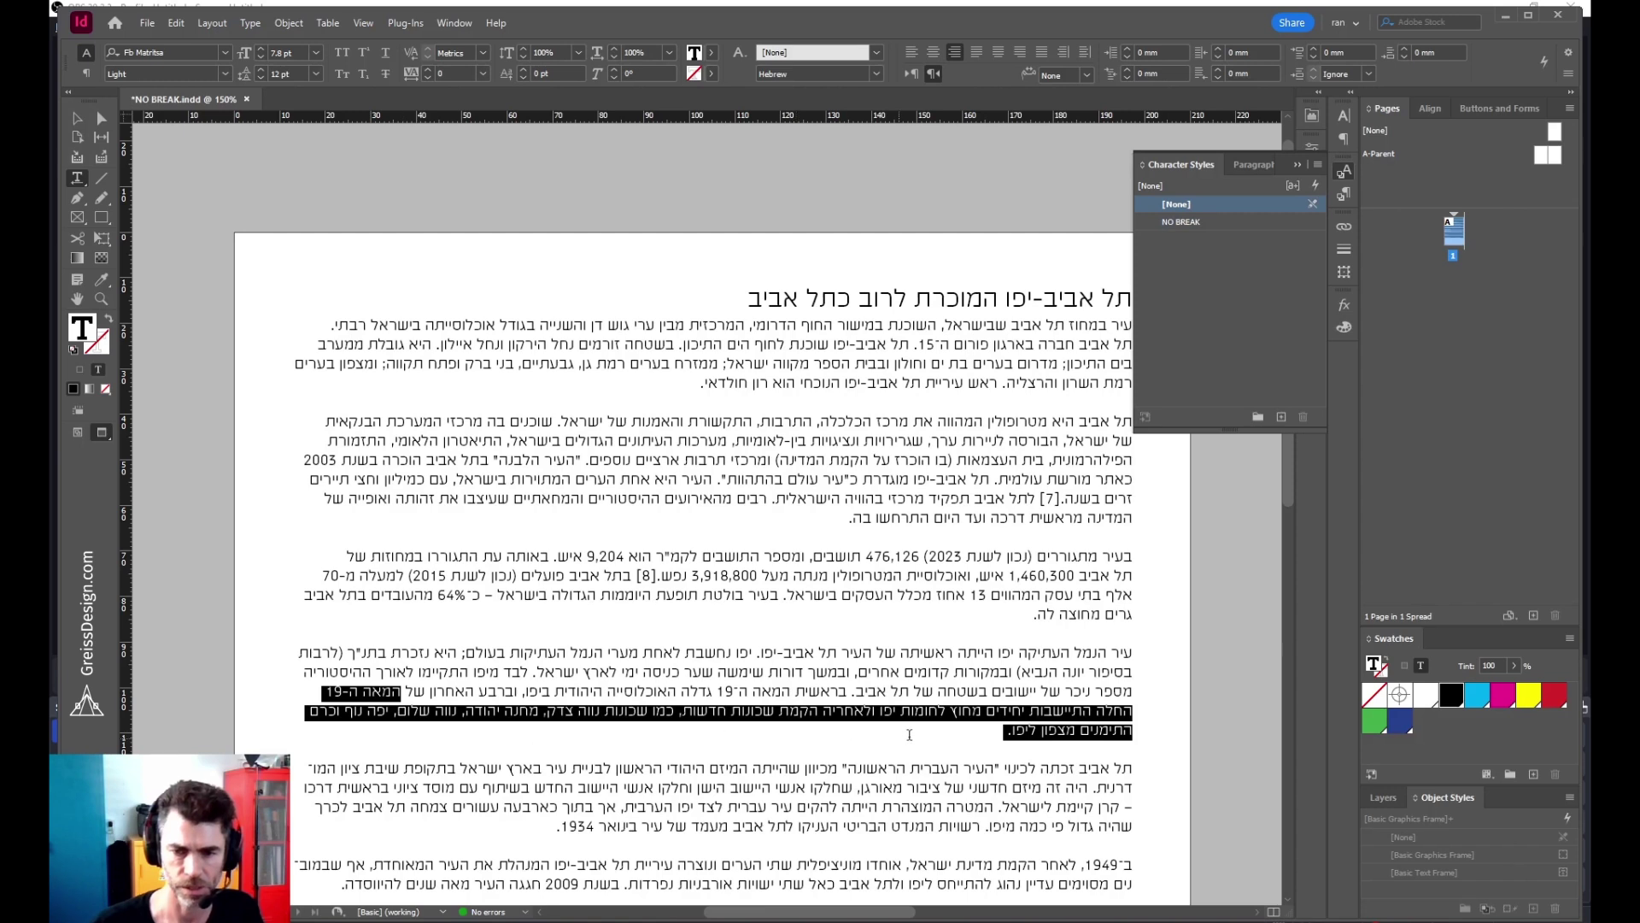
left_click_drag(909, 734, 1071, 707)
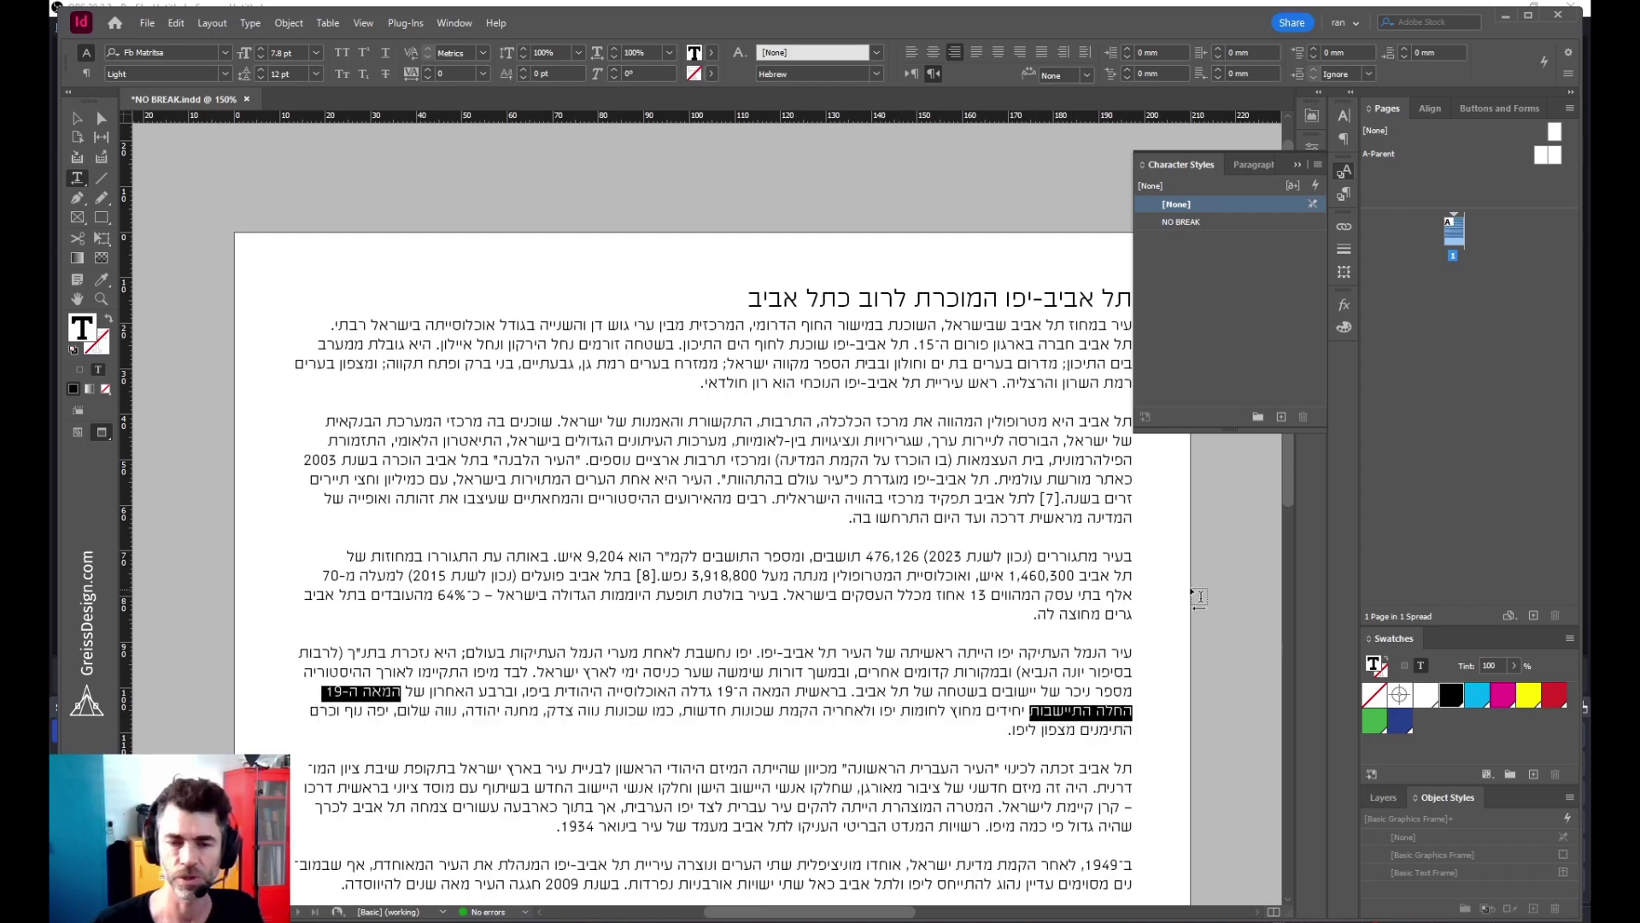
left_click(1215, 226)
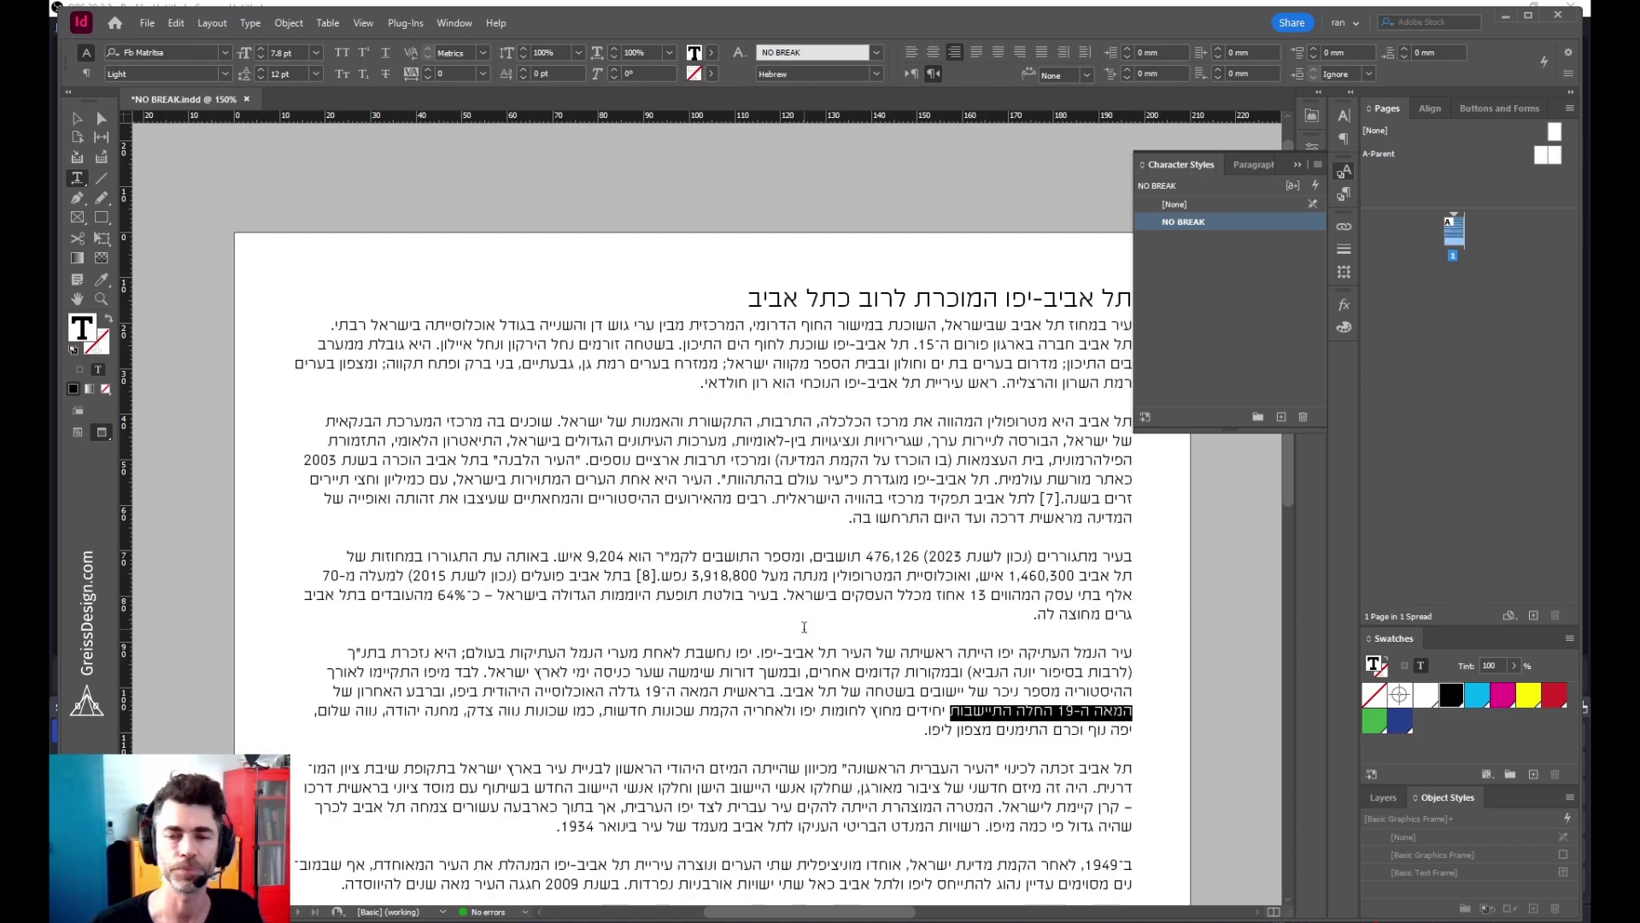
left_click(951, 479)
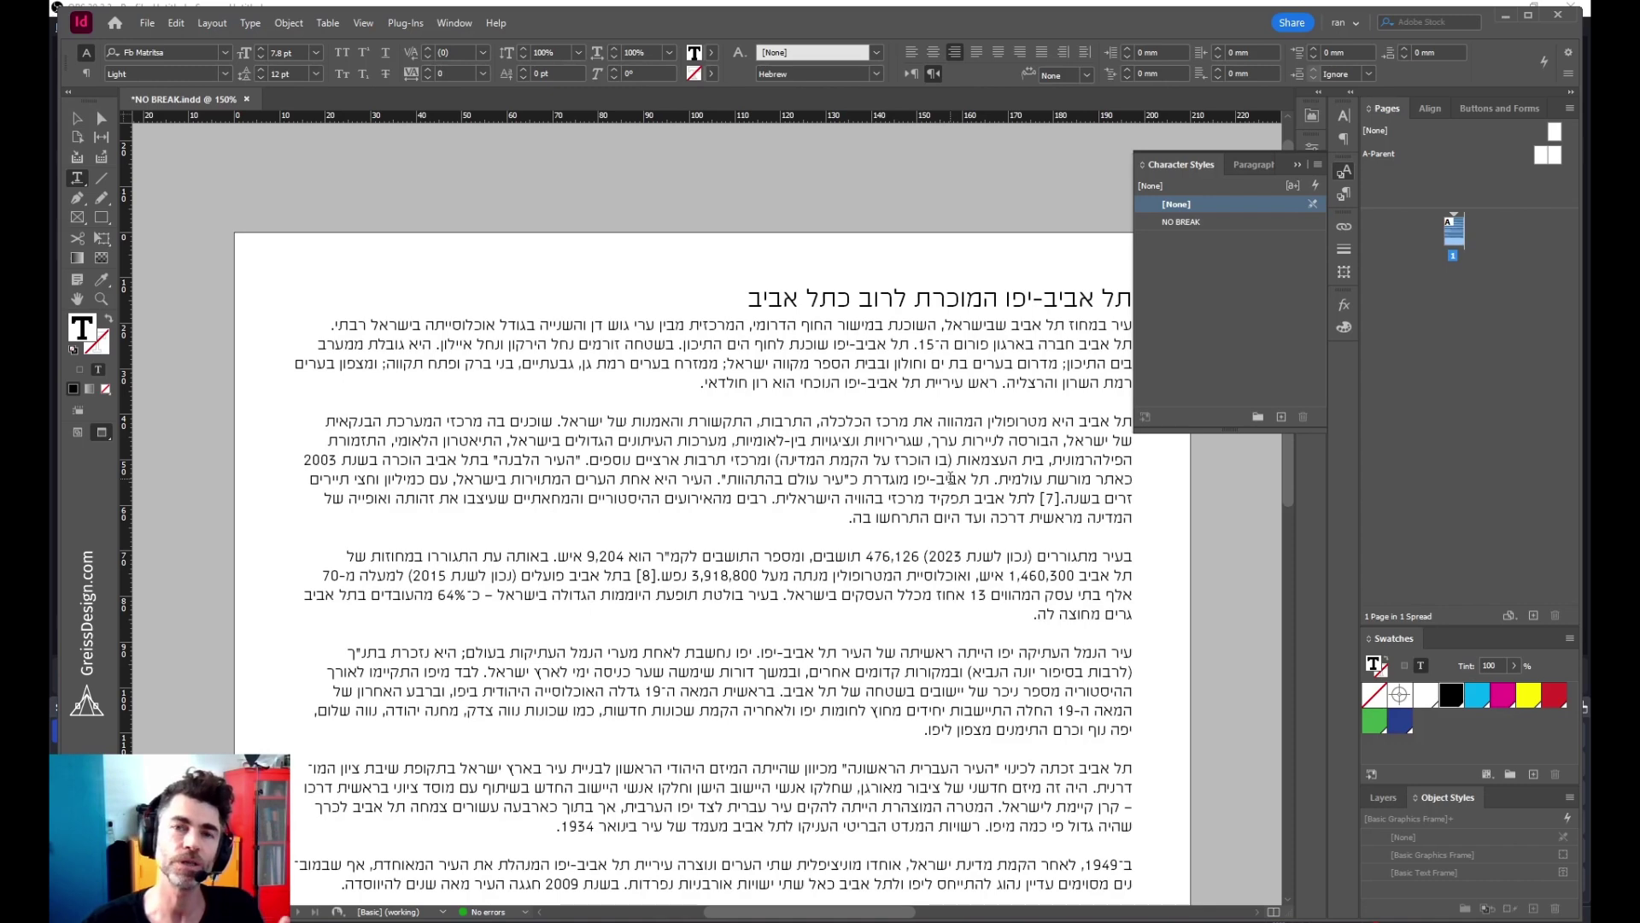
- Revert the document to its last saved version
left_click(147, 25)
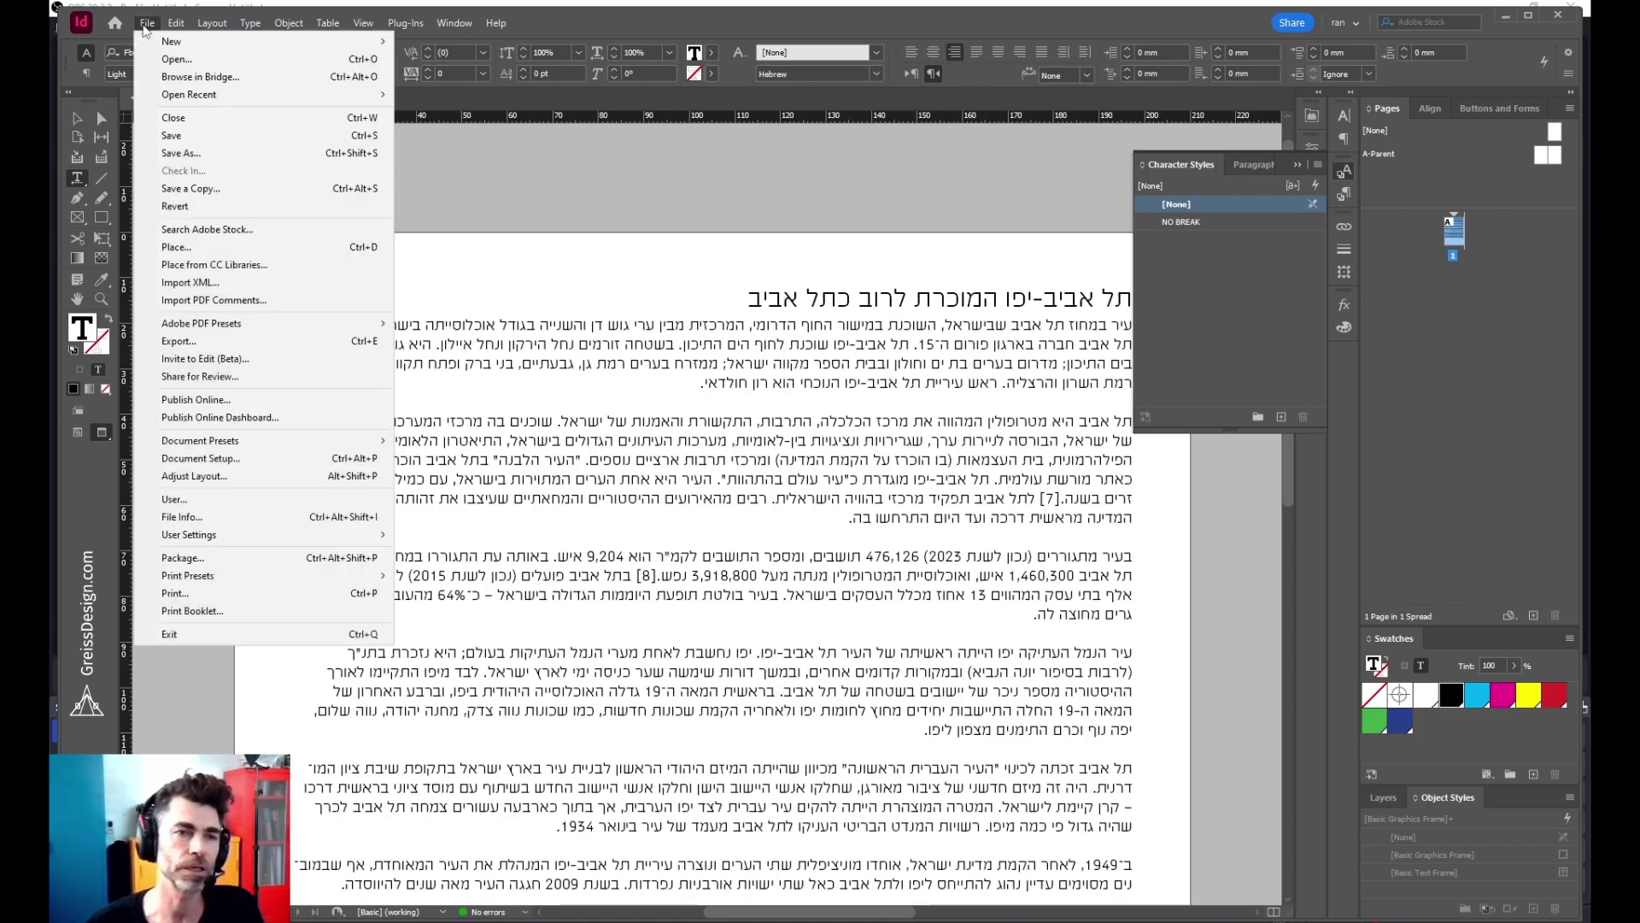
left_click(199, 208)
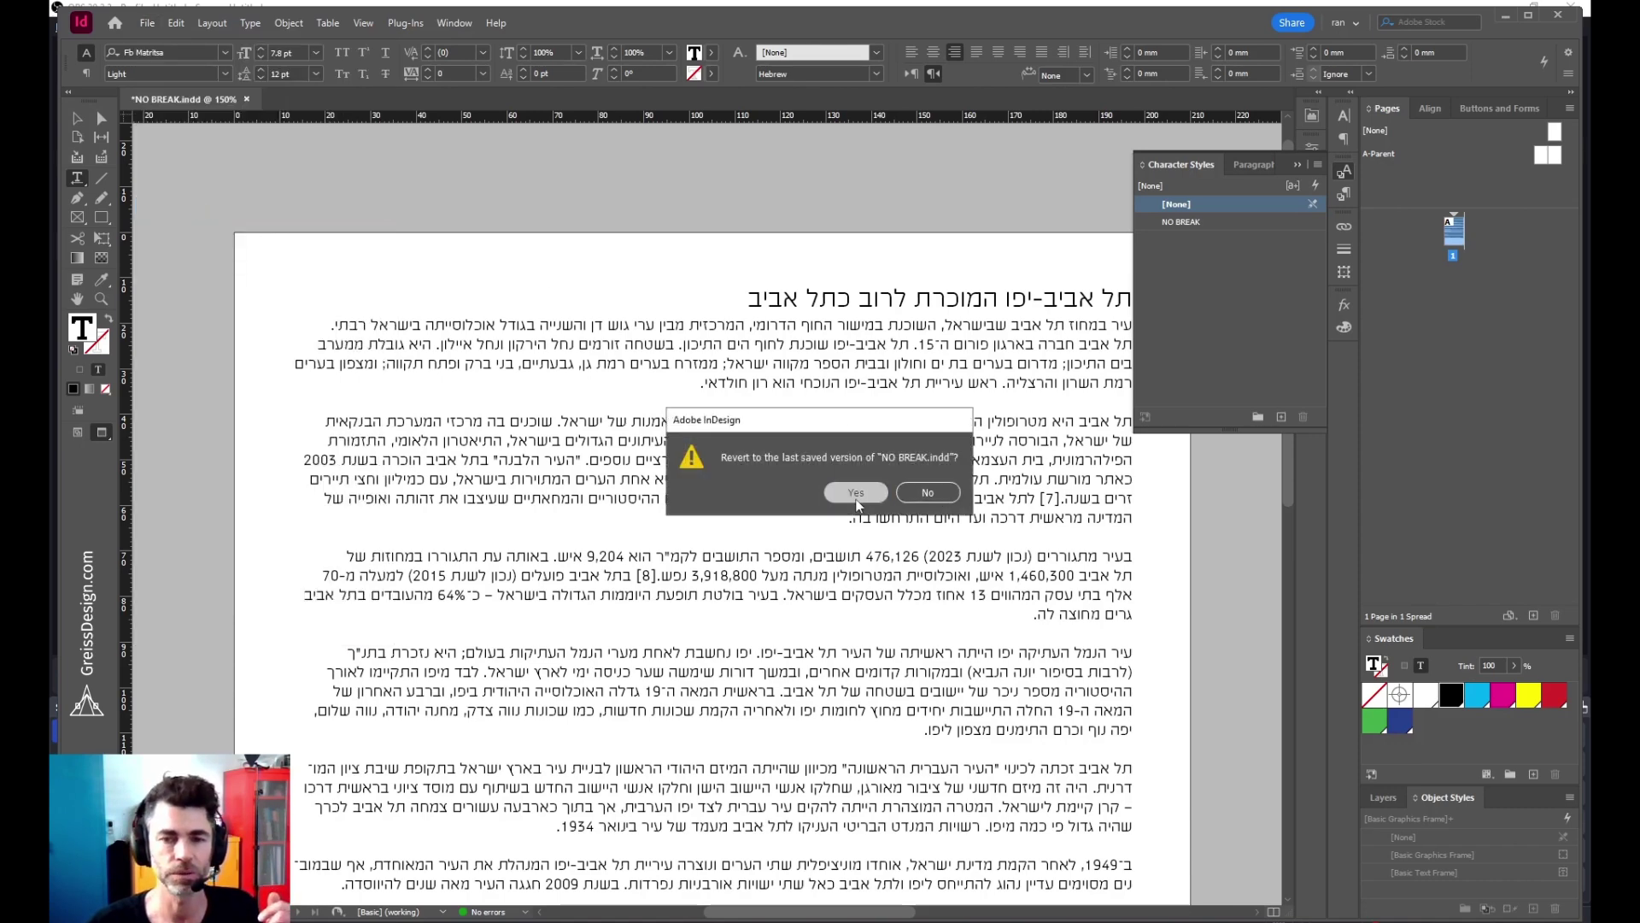
left_click(855, 492)
key("ctrl+w")
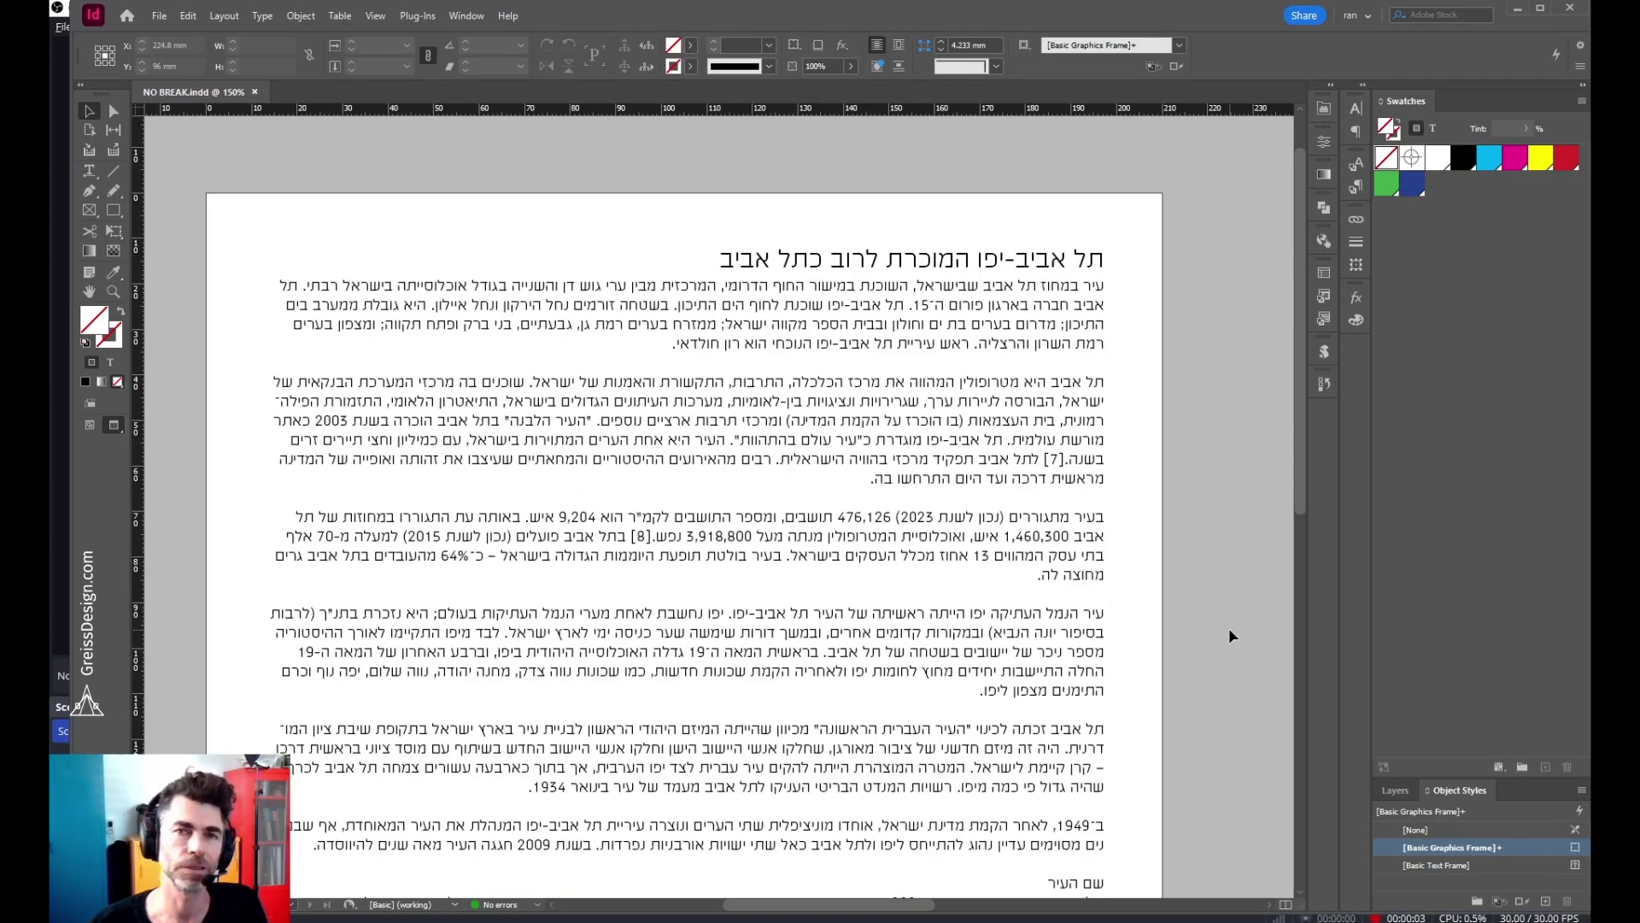
- Create a character style named NO BREAK with No Break enabled, and apply it to the split "תל אביב" in the first paragraph
left_click(820, 530)
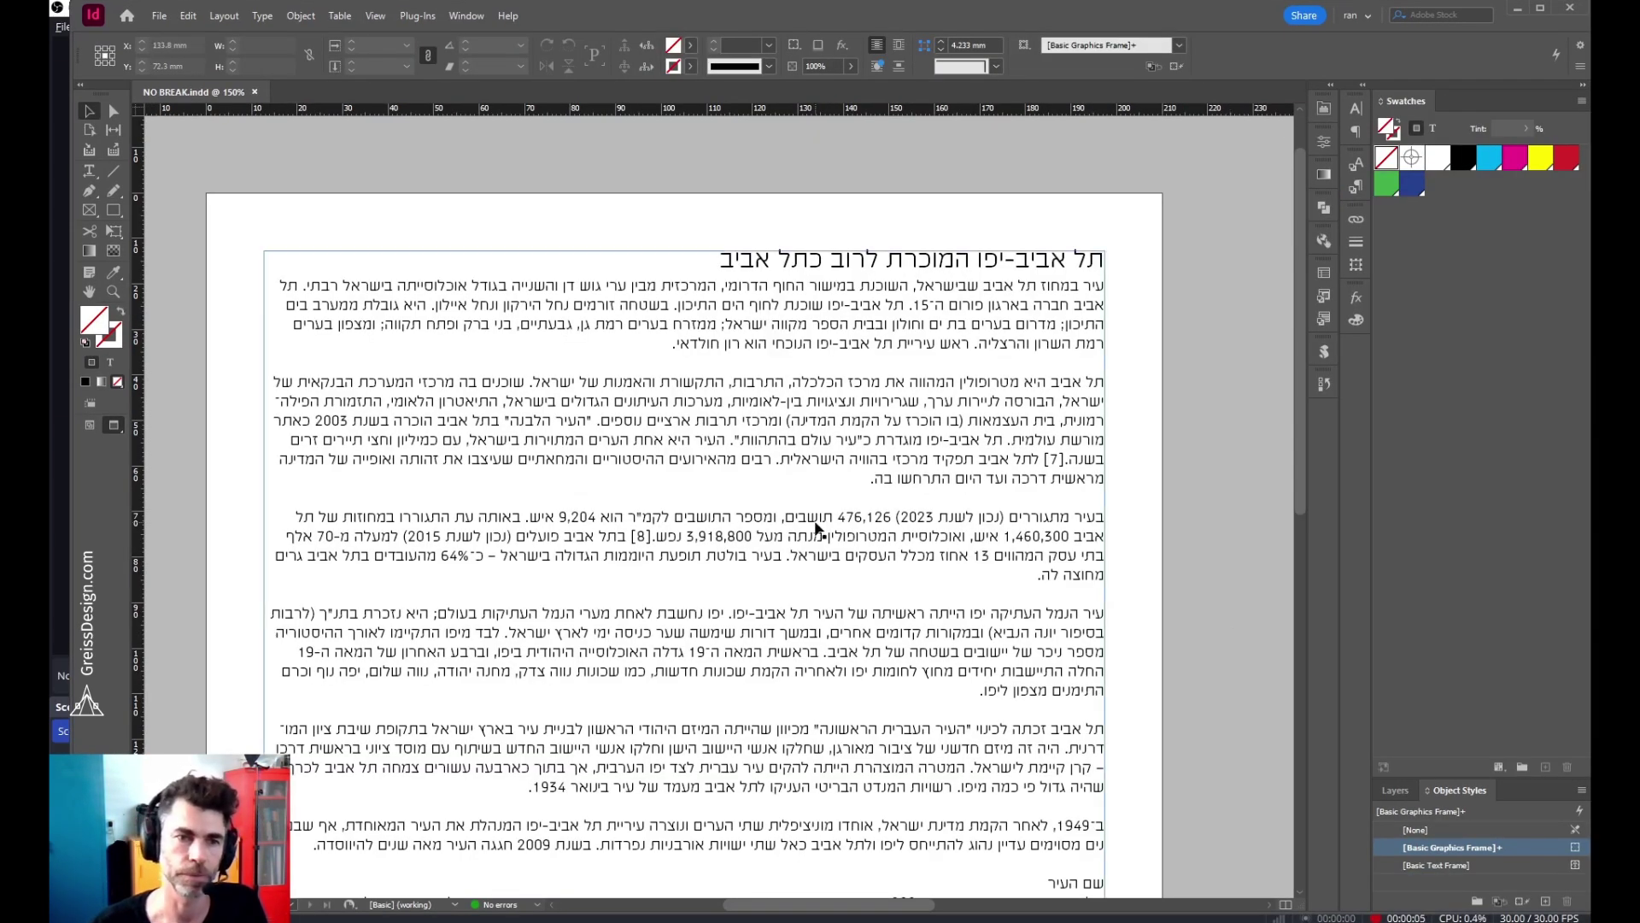
double_click(474, 368)
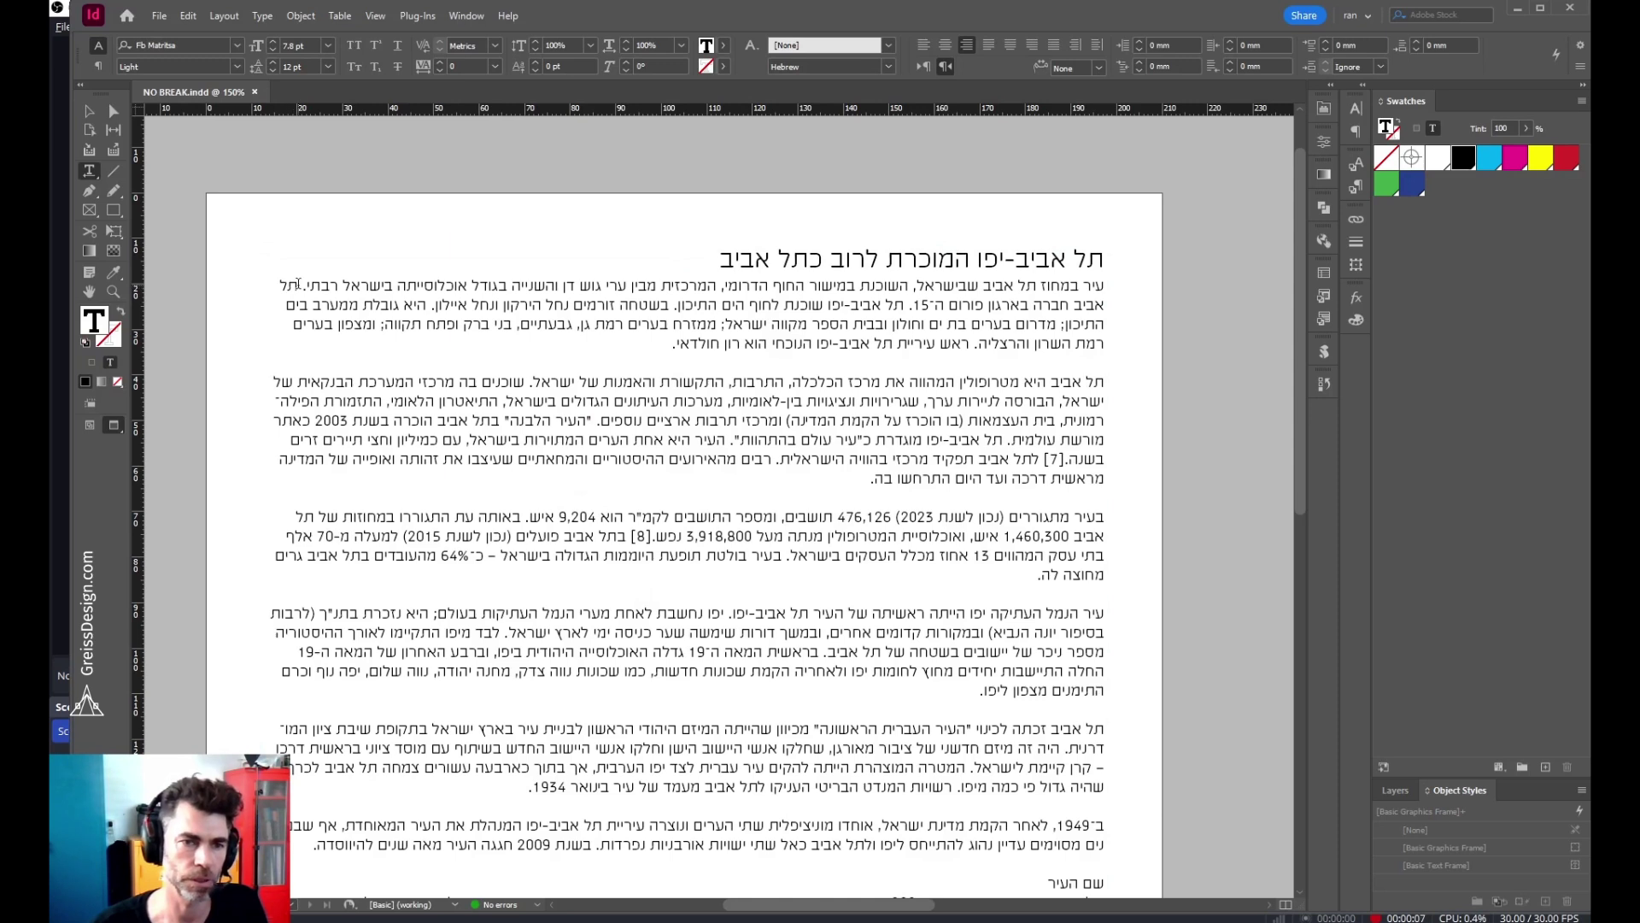
left_click_drag(297, 286, 1074, 308)
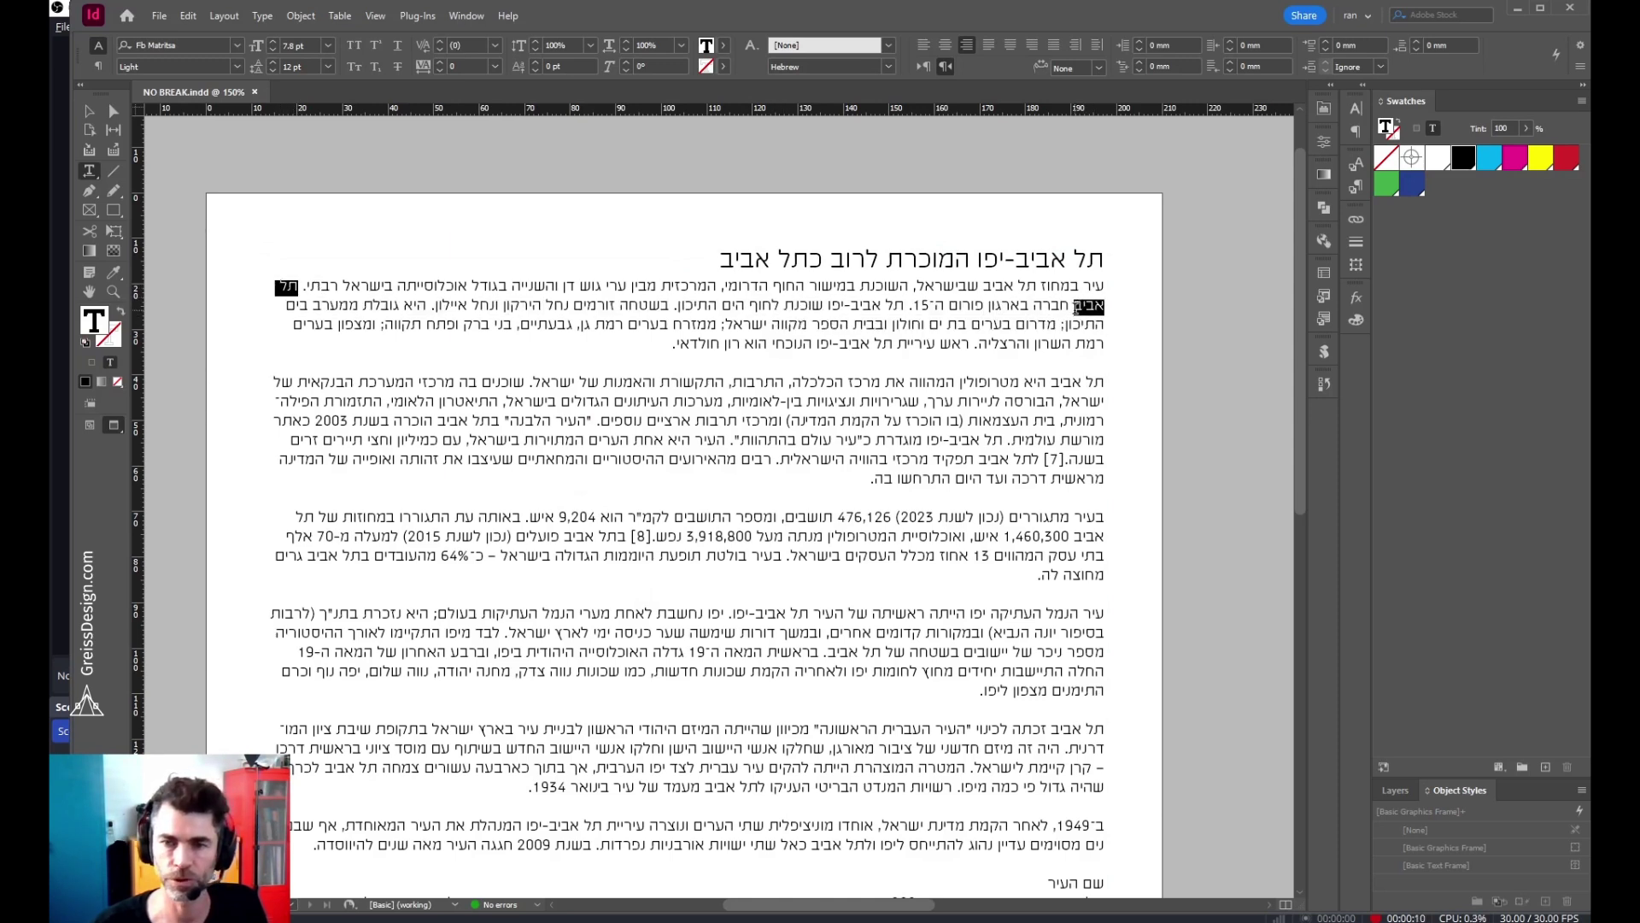
left_click(1356, 186)
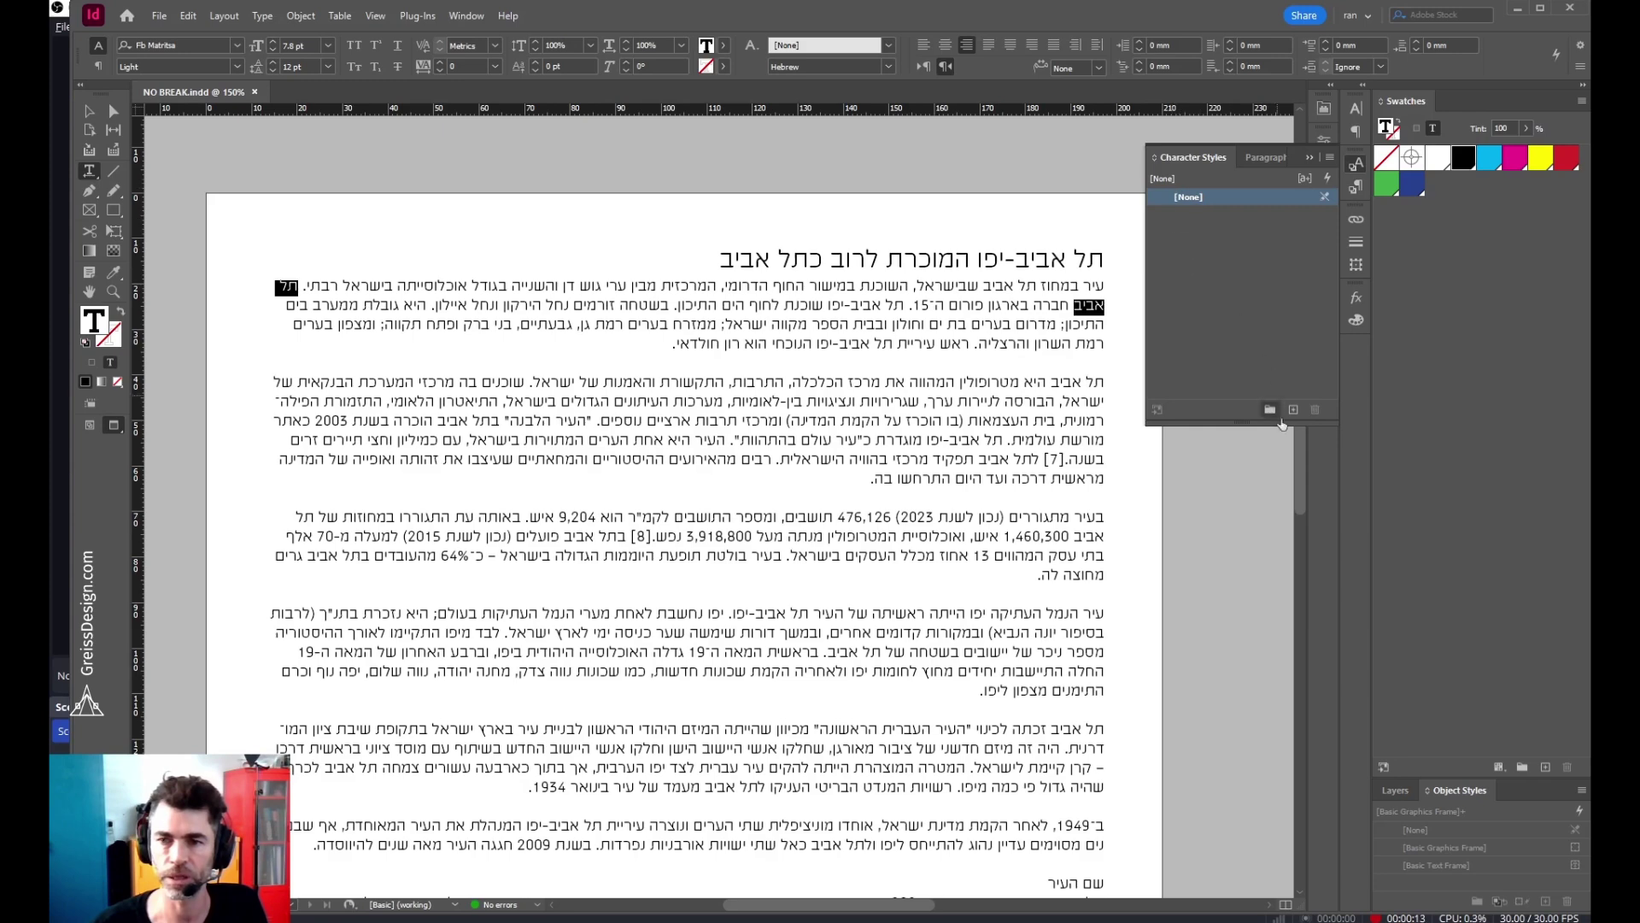
key("alt")
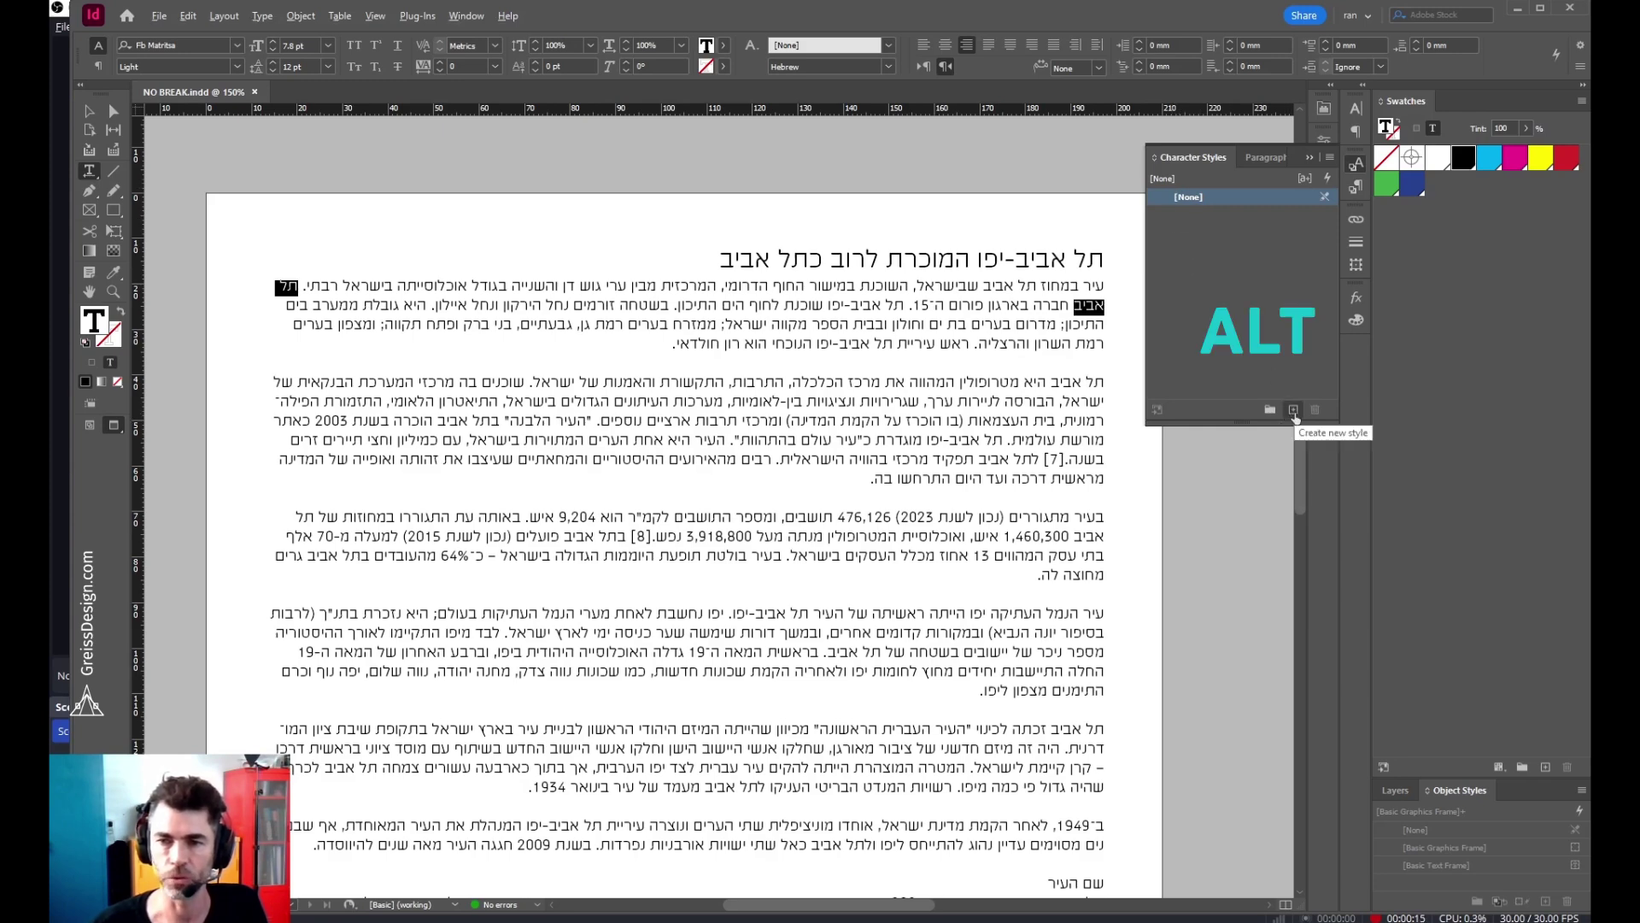
left_click(1294, 411, "alt")
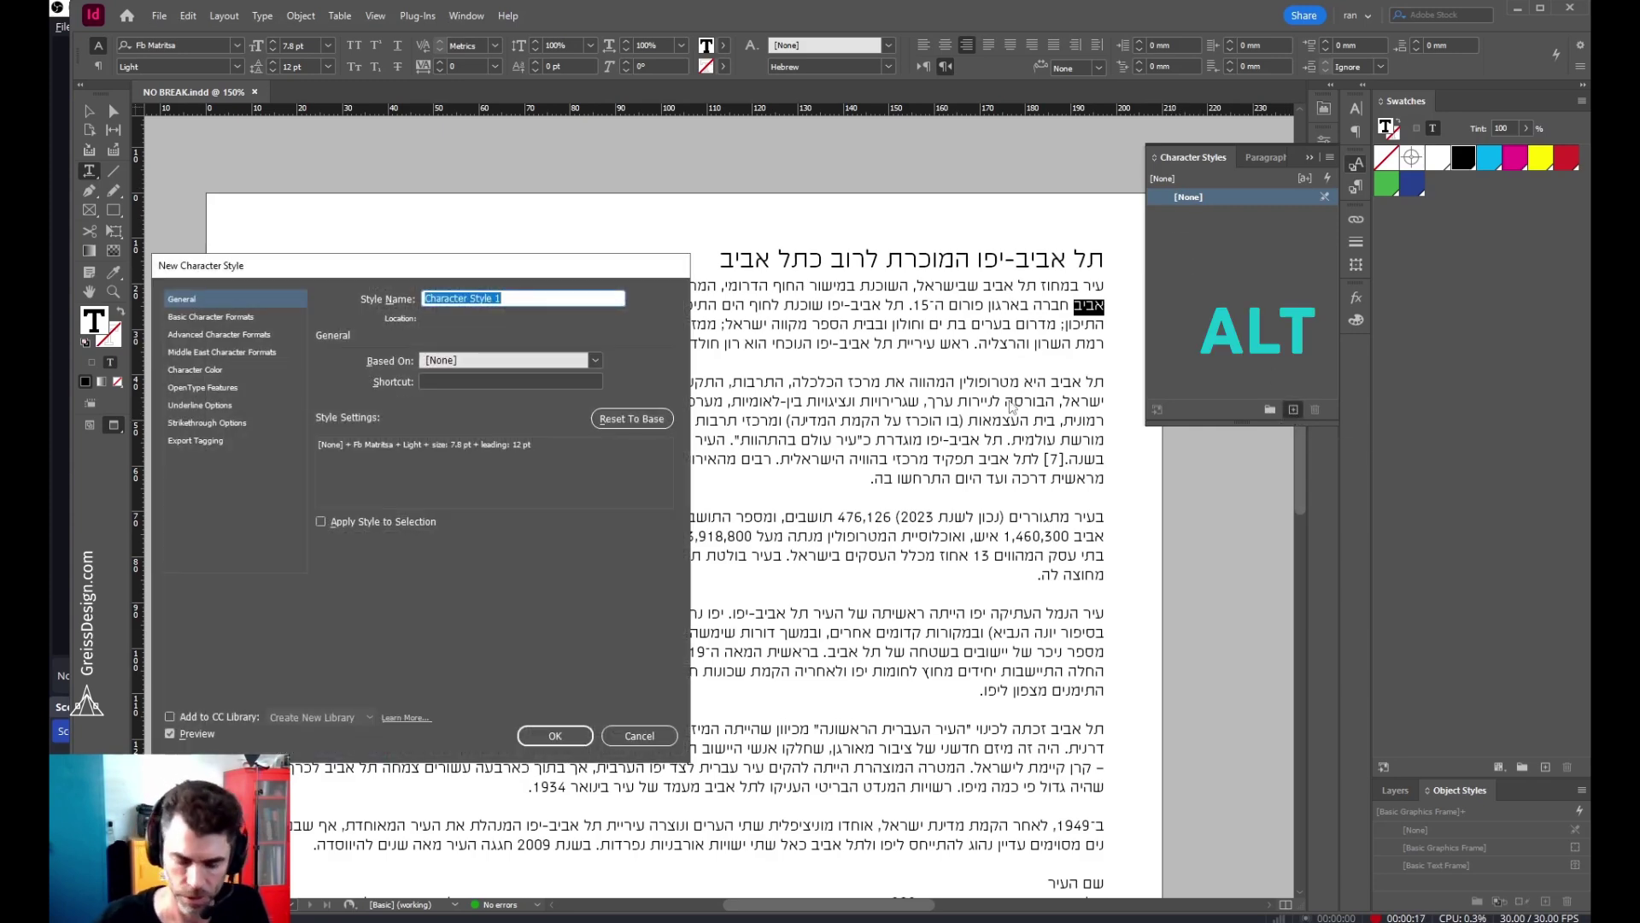
type("NO BREAK")
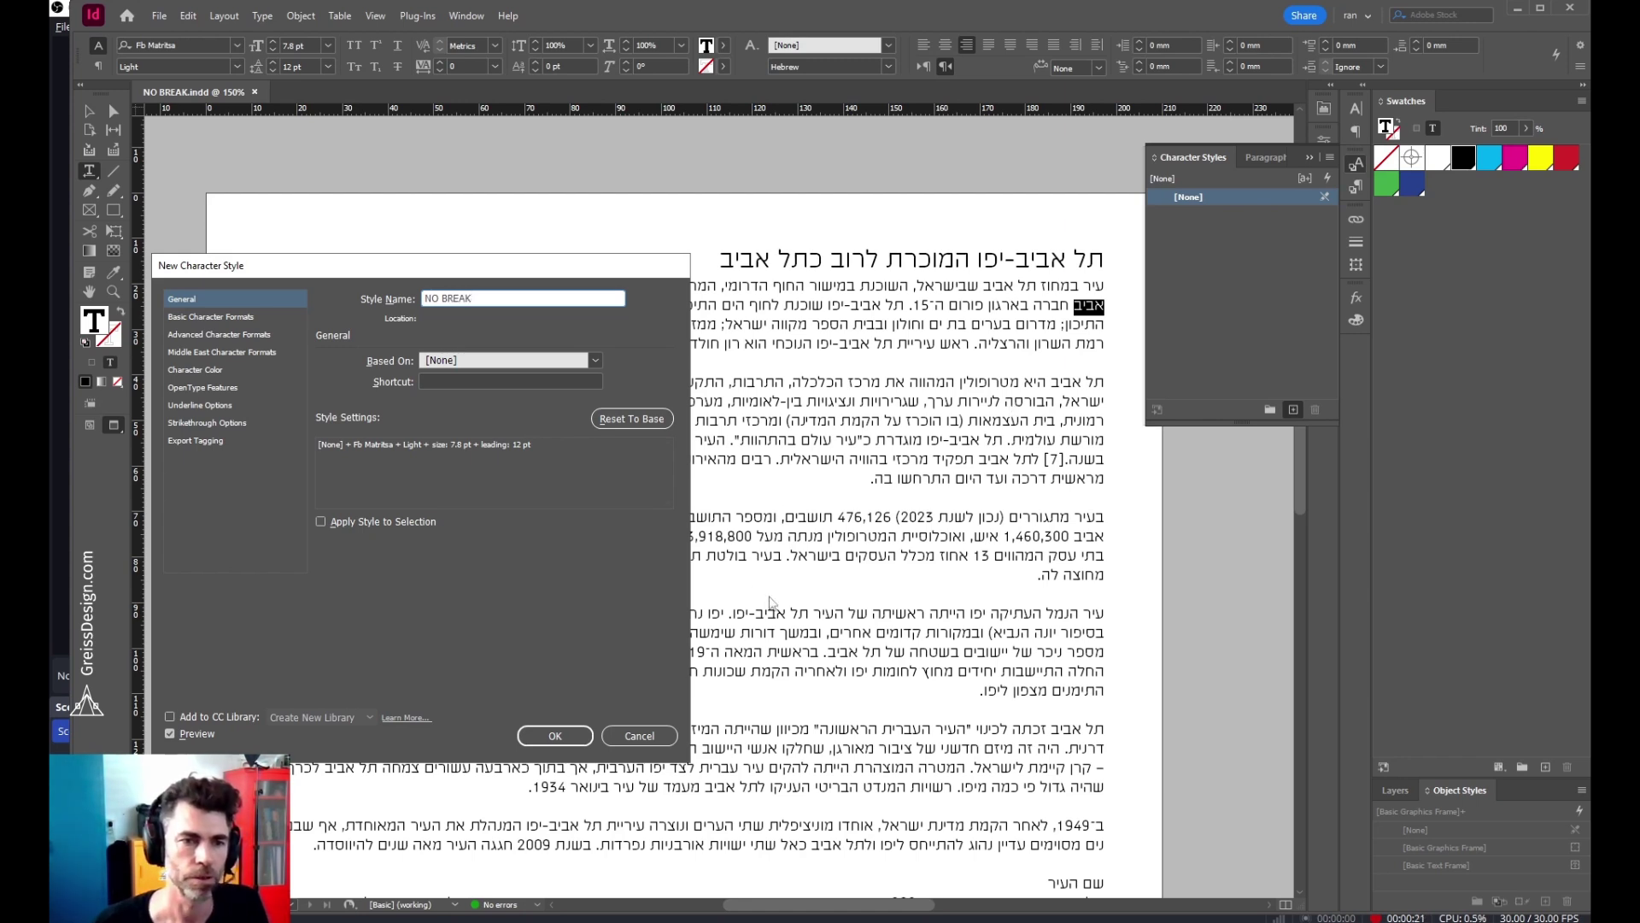
left_click(205, 317)
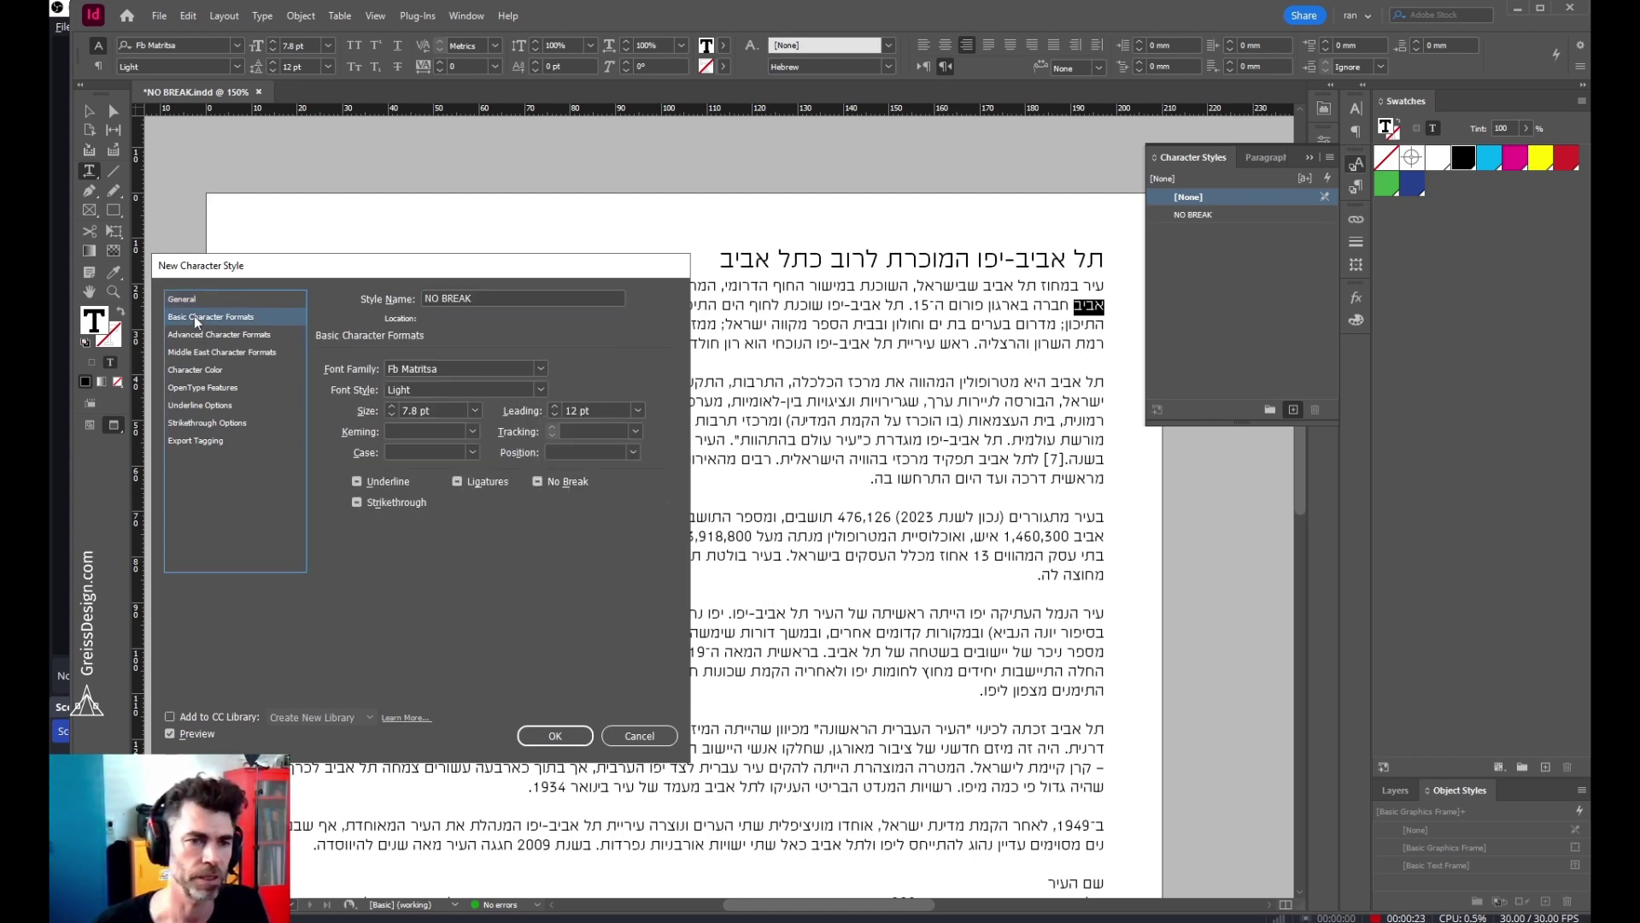
left_click(540, 487)
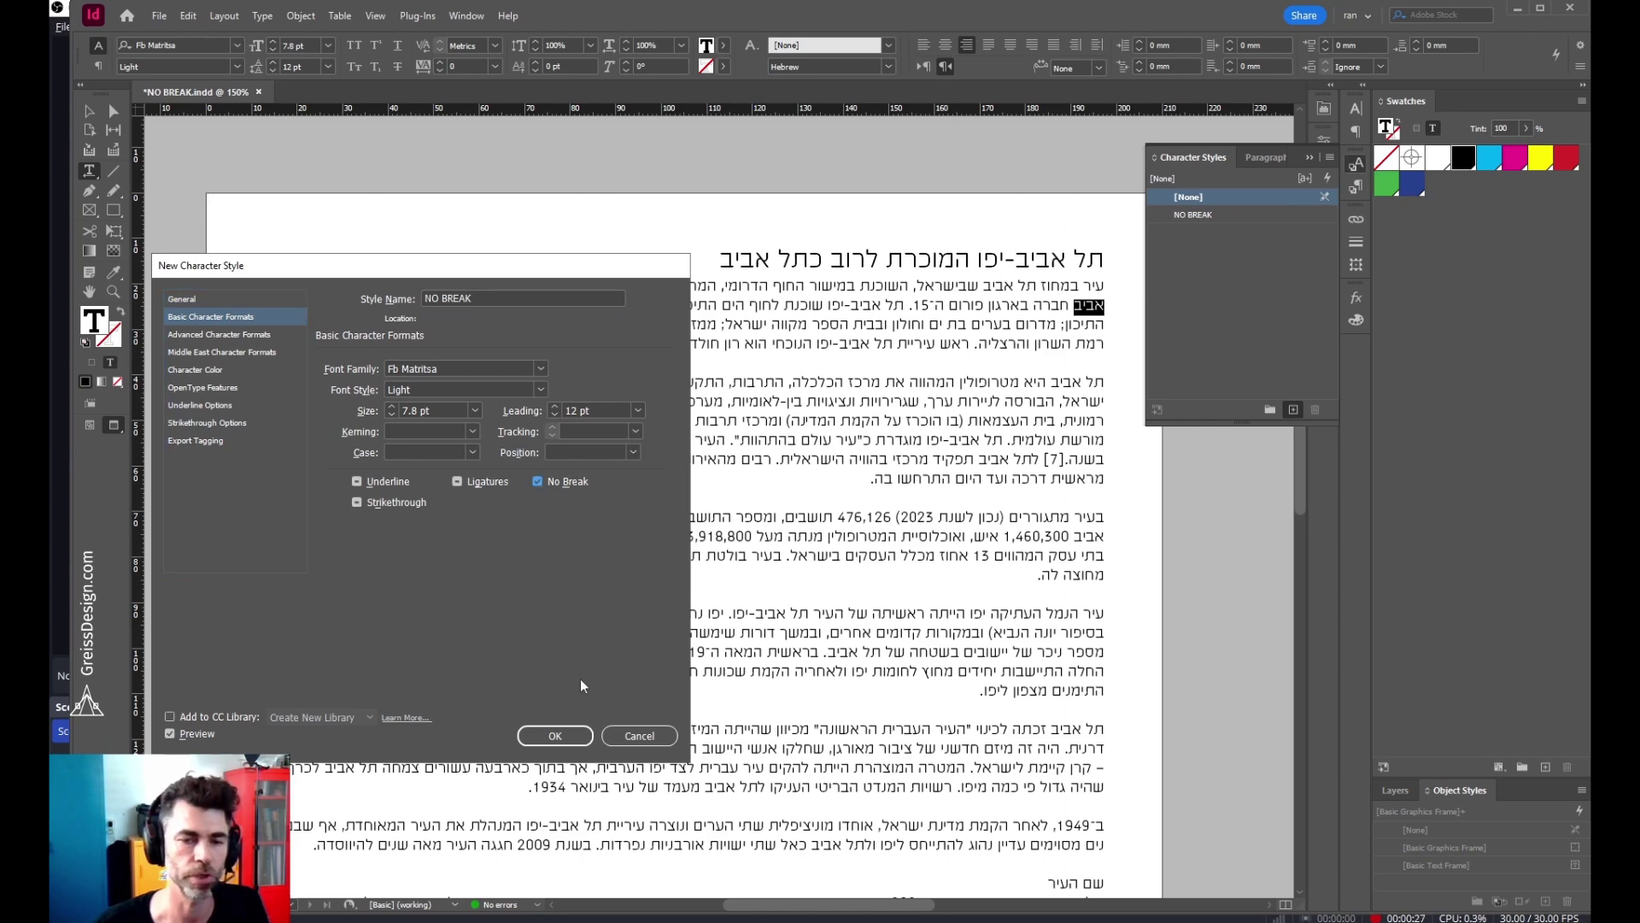
left_click(556, 736)
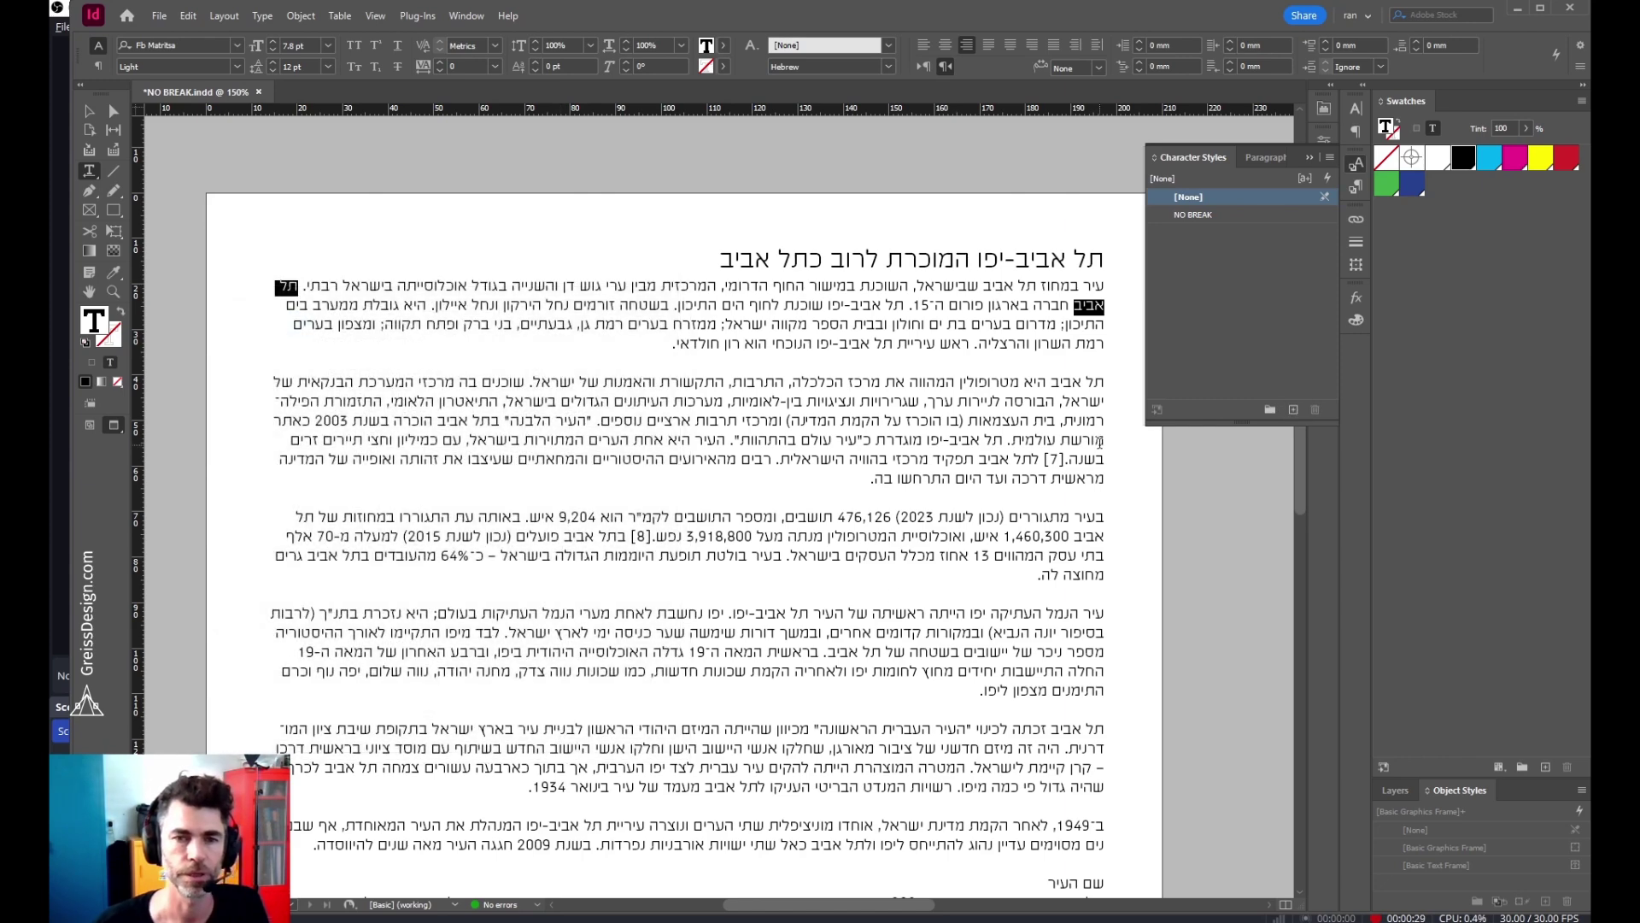
left_click(1229, 219)
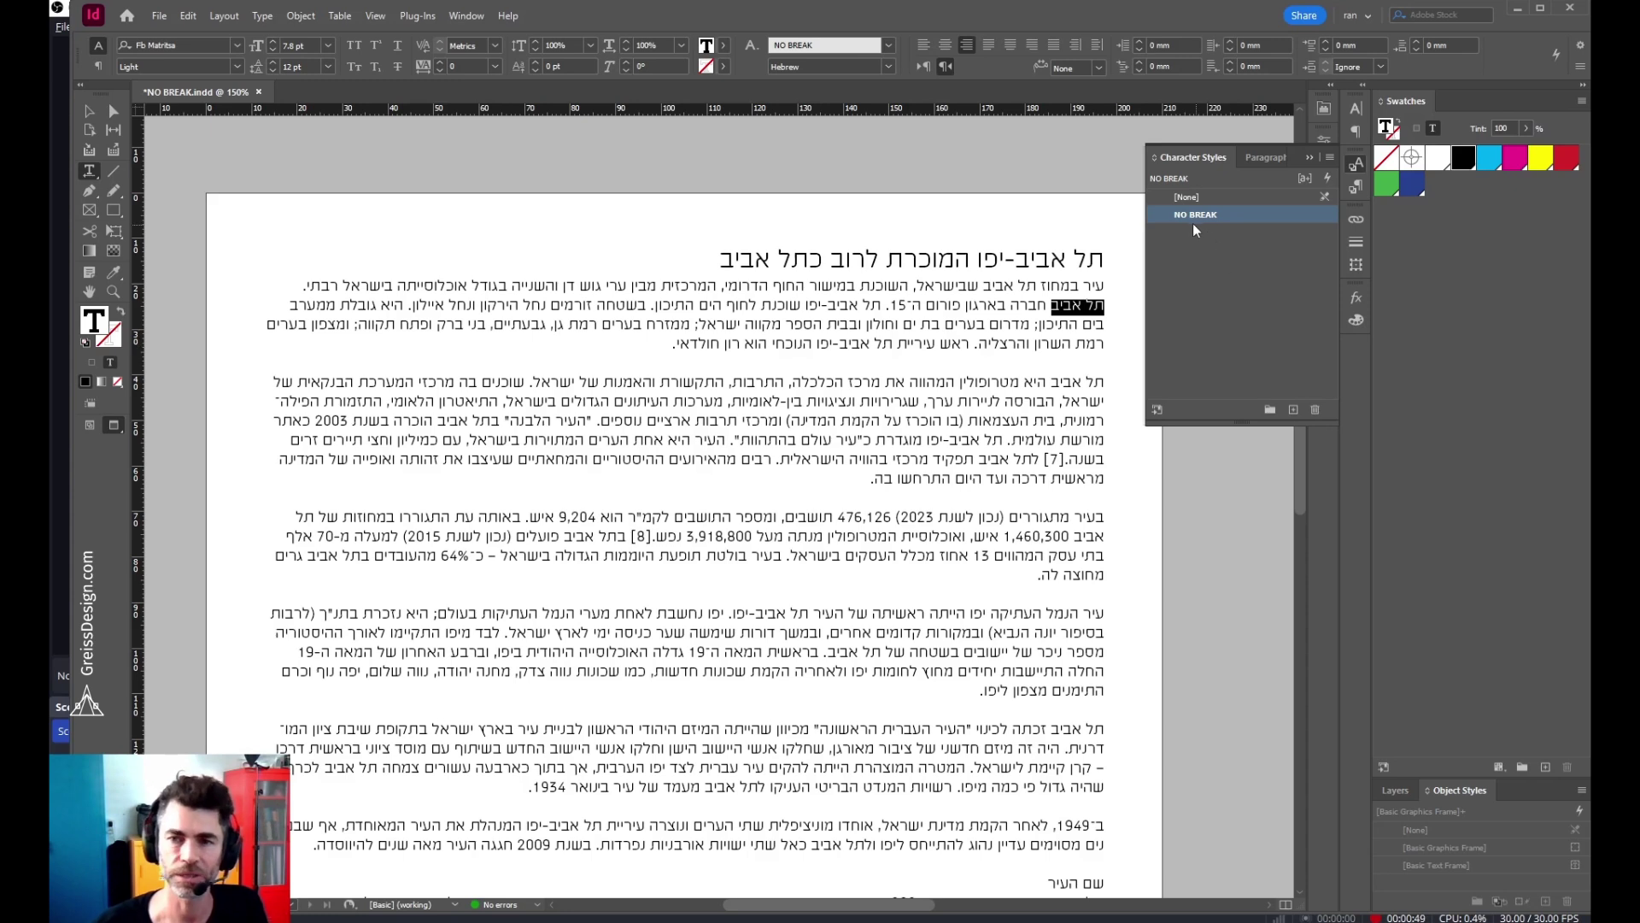
- Try resetting the styled "תל אביב" in the first paragraph to no character style, and restore its NO BREAK style
left_click(1179, 202)
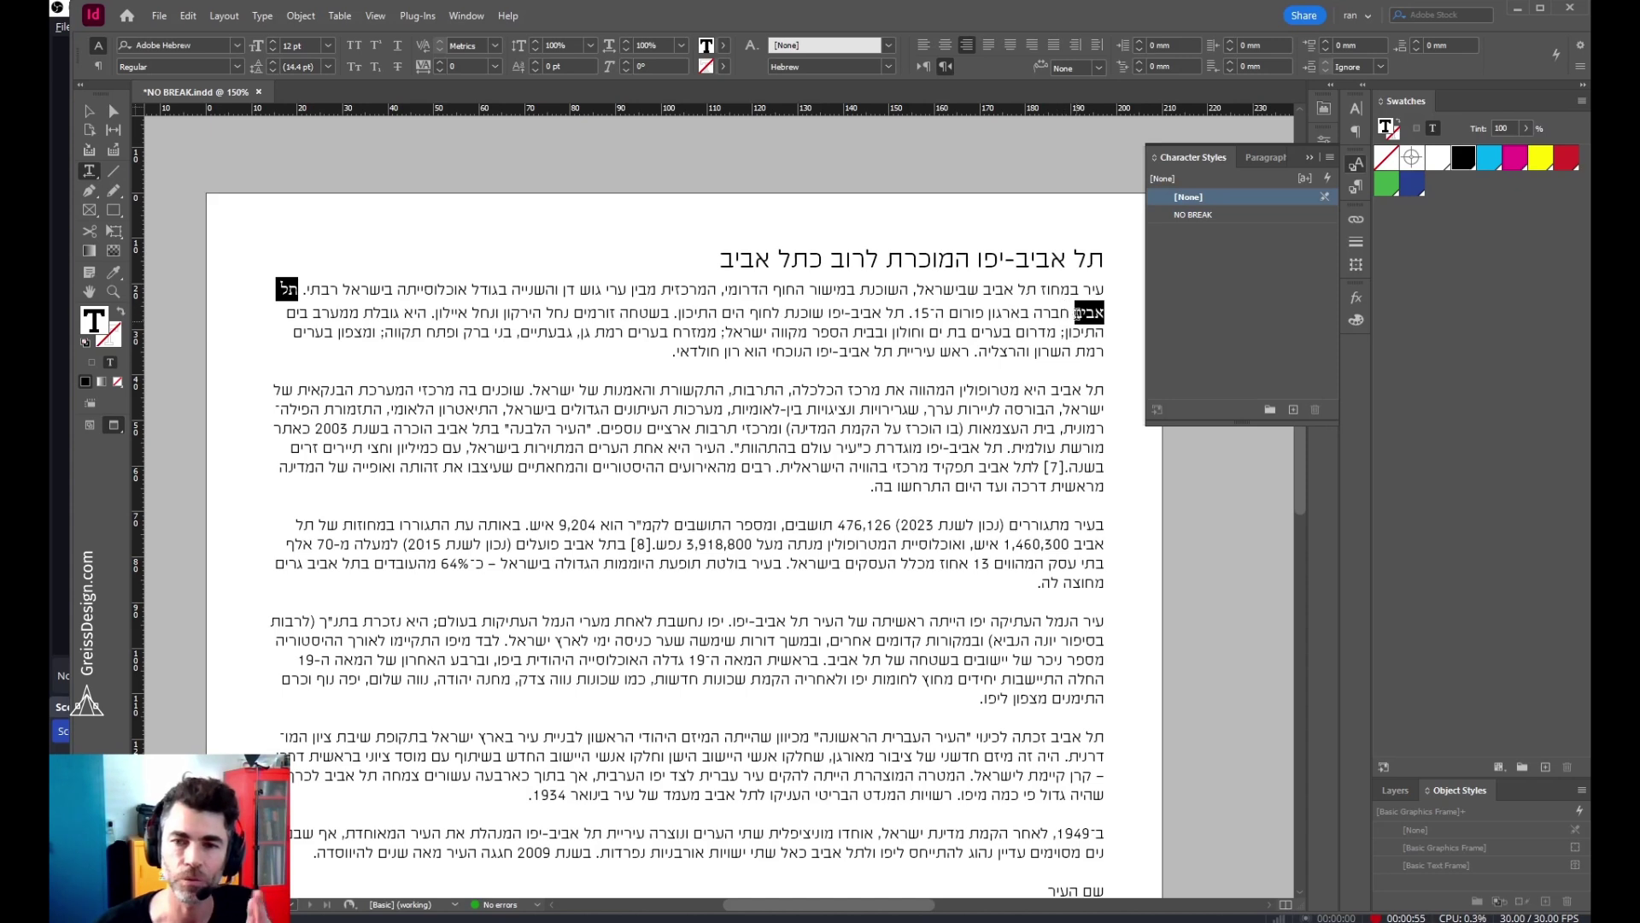
left_click_drag(912, 313, 722, 329)
left_click_drag(685, 332, 690, 352)
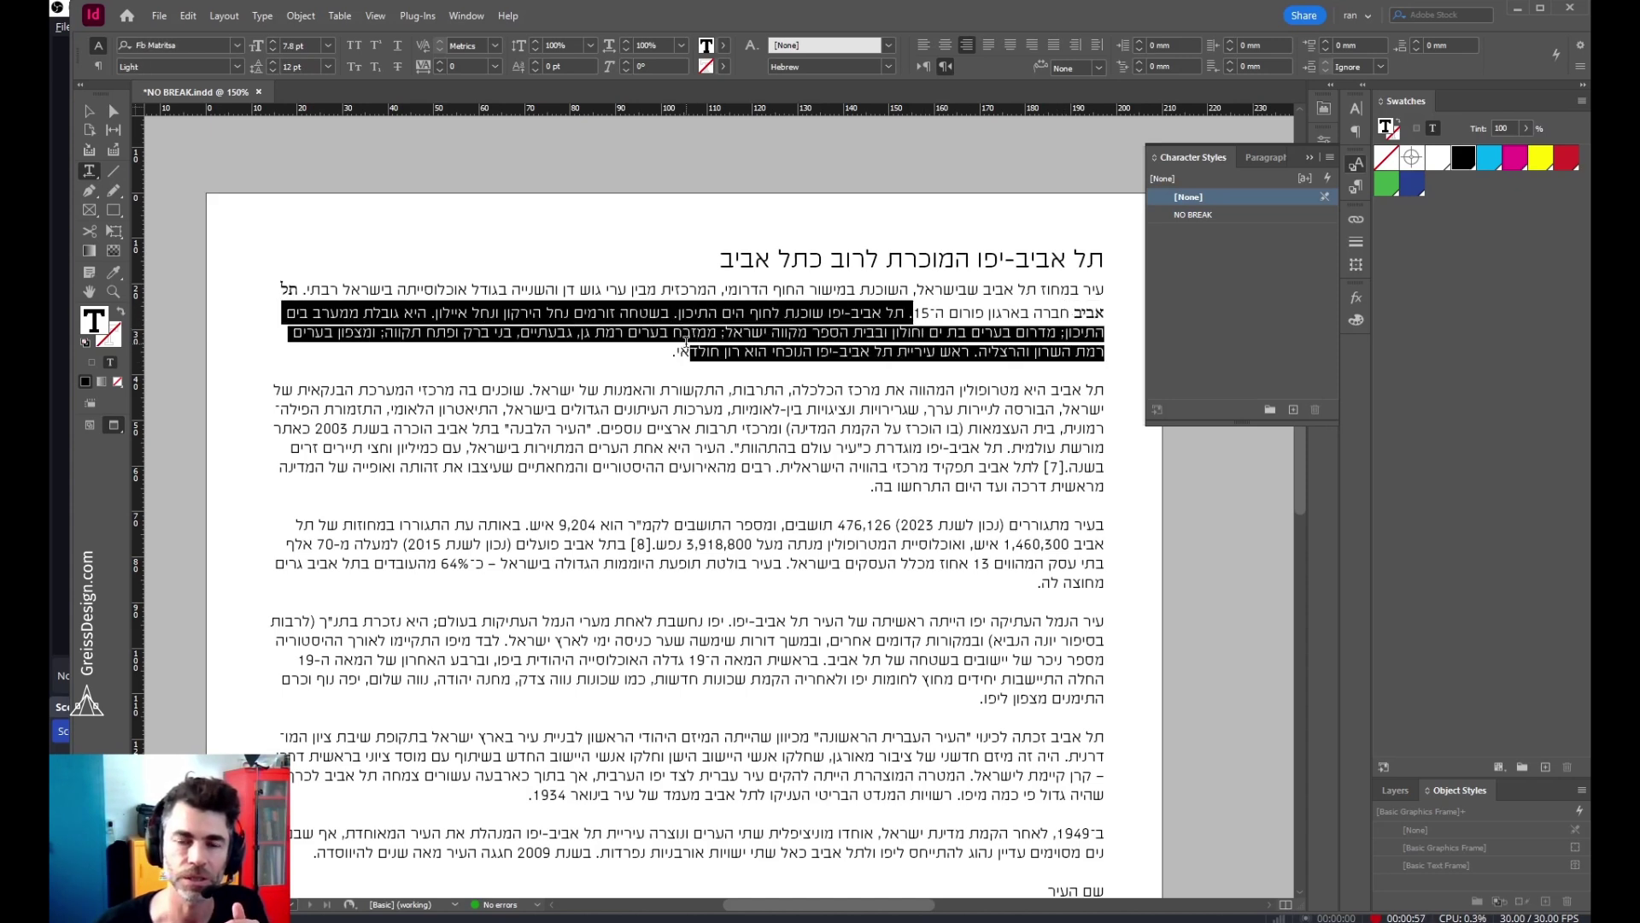
left_click(716, 313)
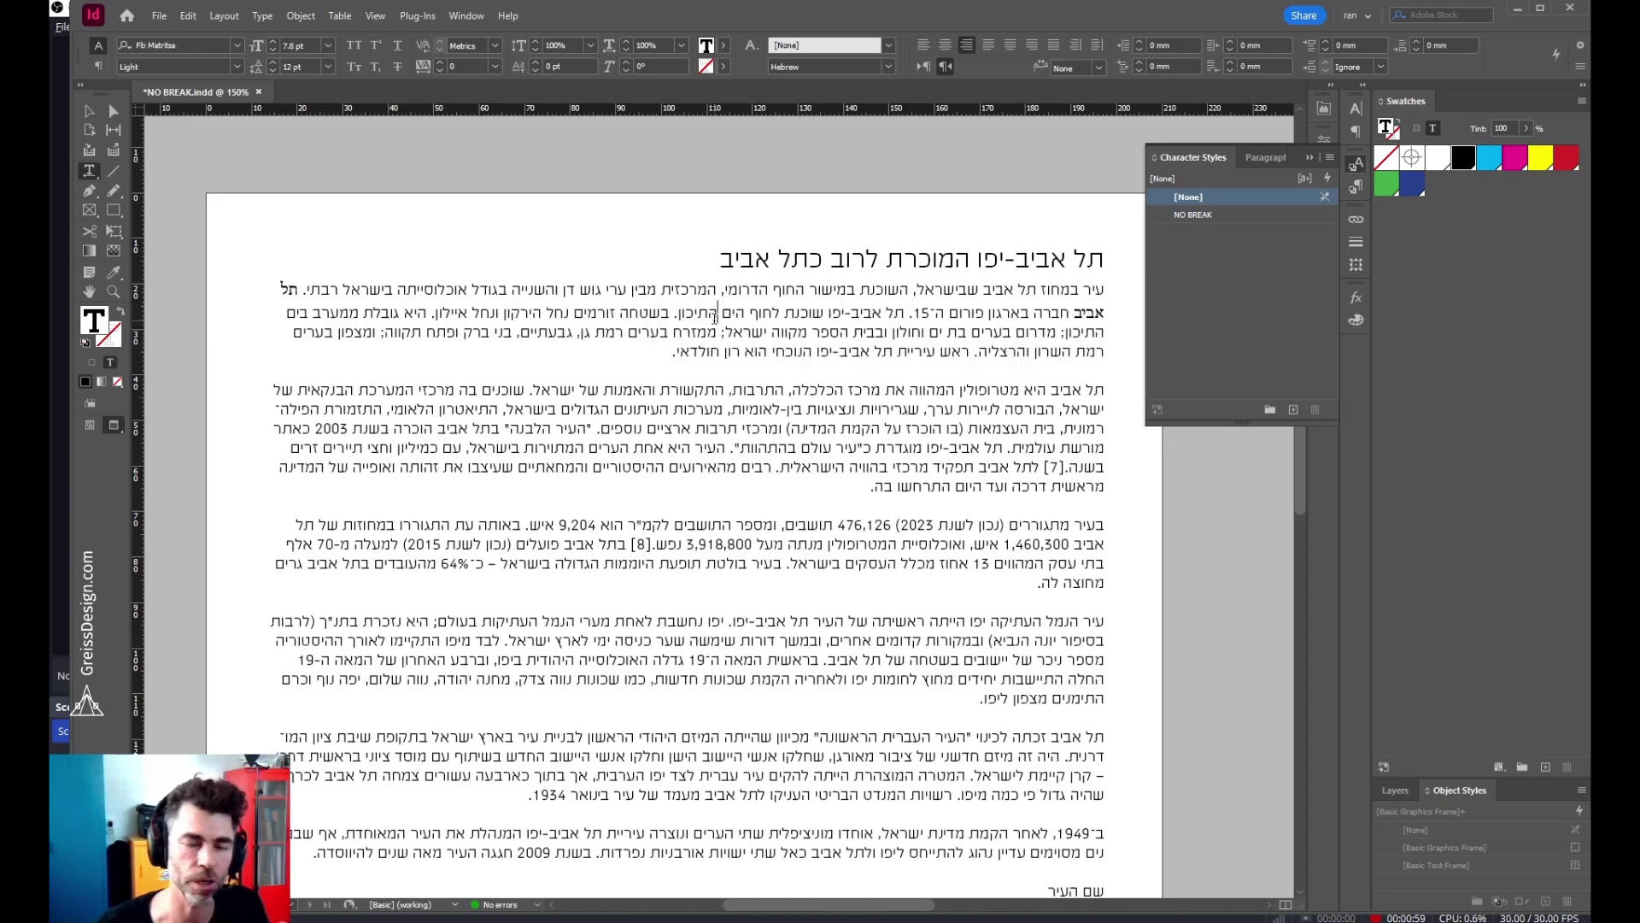
left_click(1291, 214)
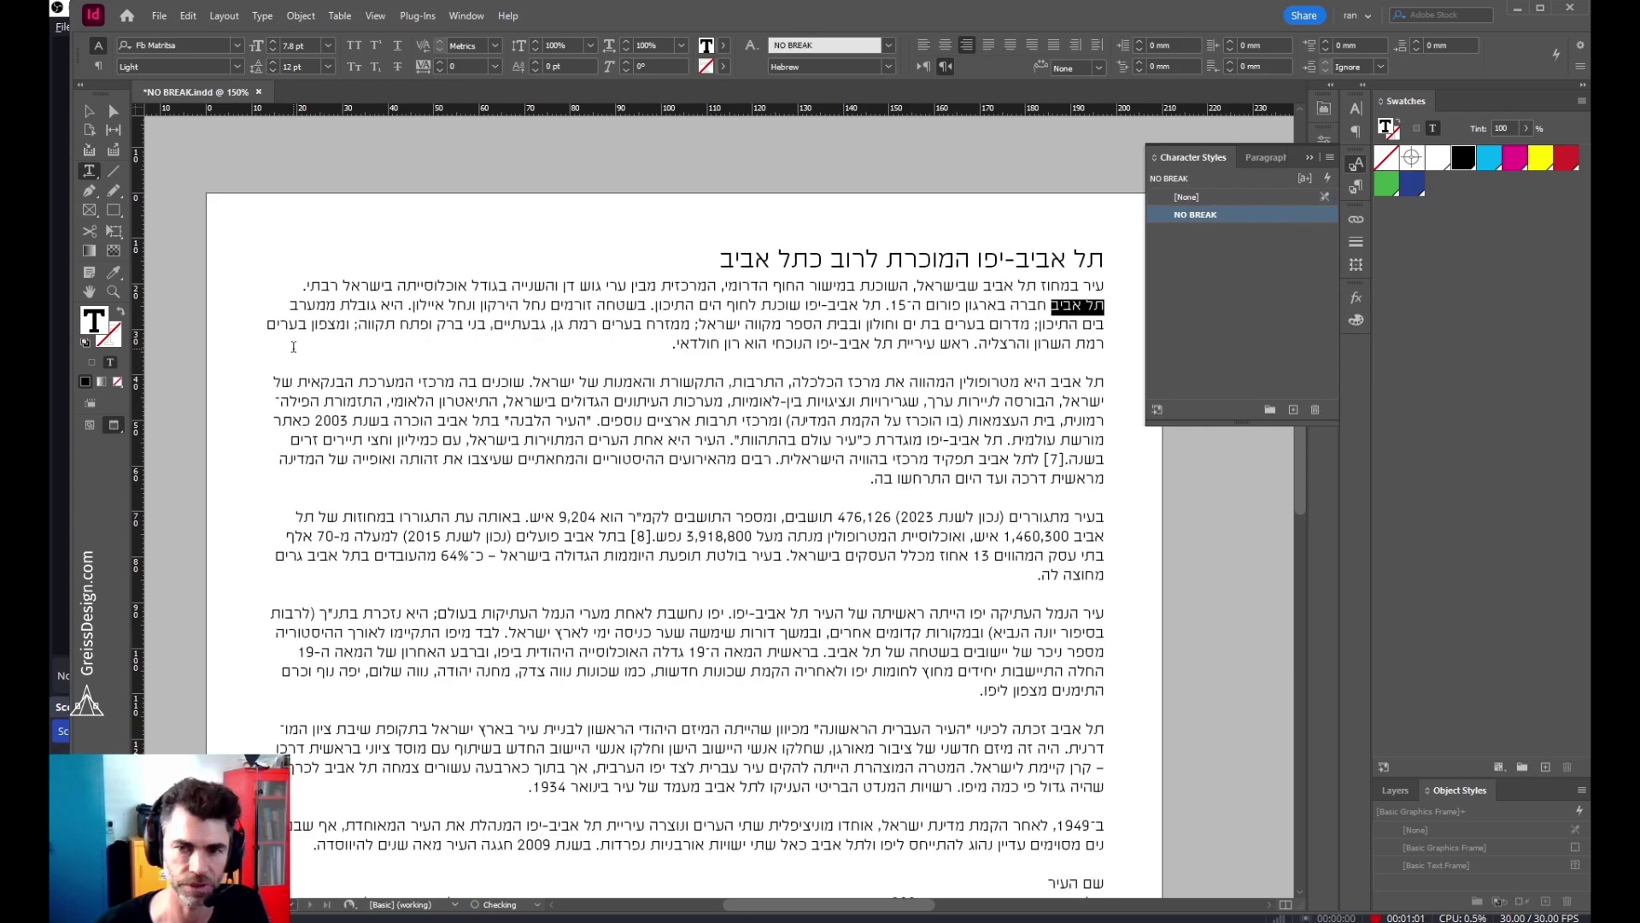
- Turn off No Break for the styled "תל אביב" in the first paragraph, and deselect the text
left_click(1329, 157)
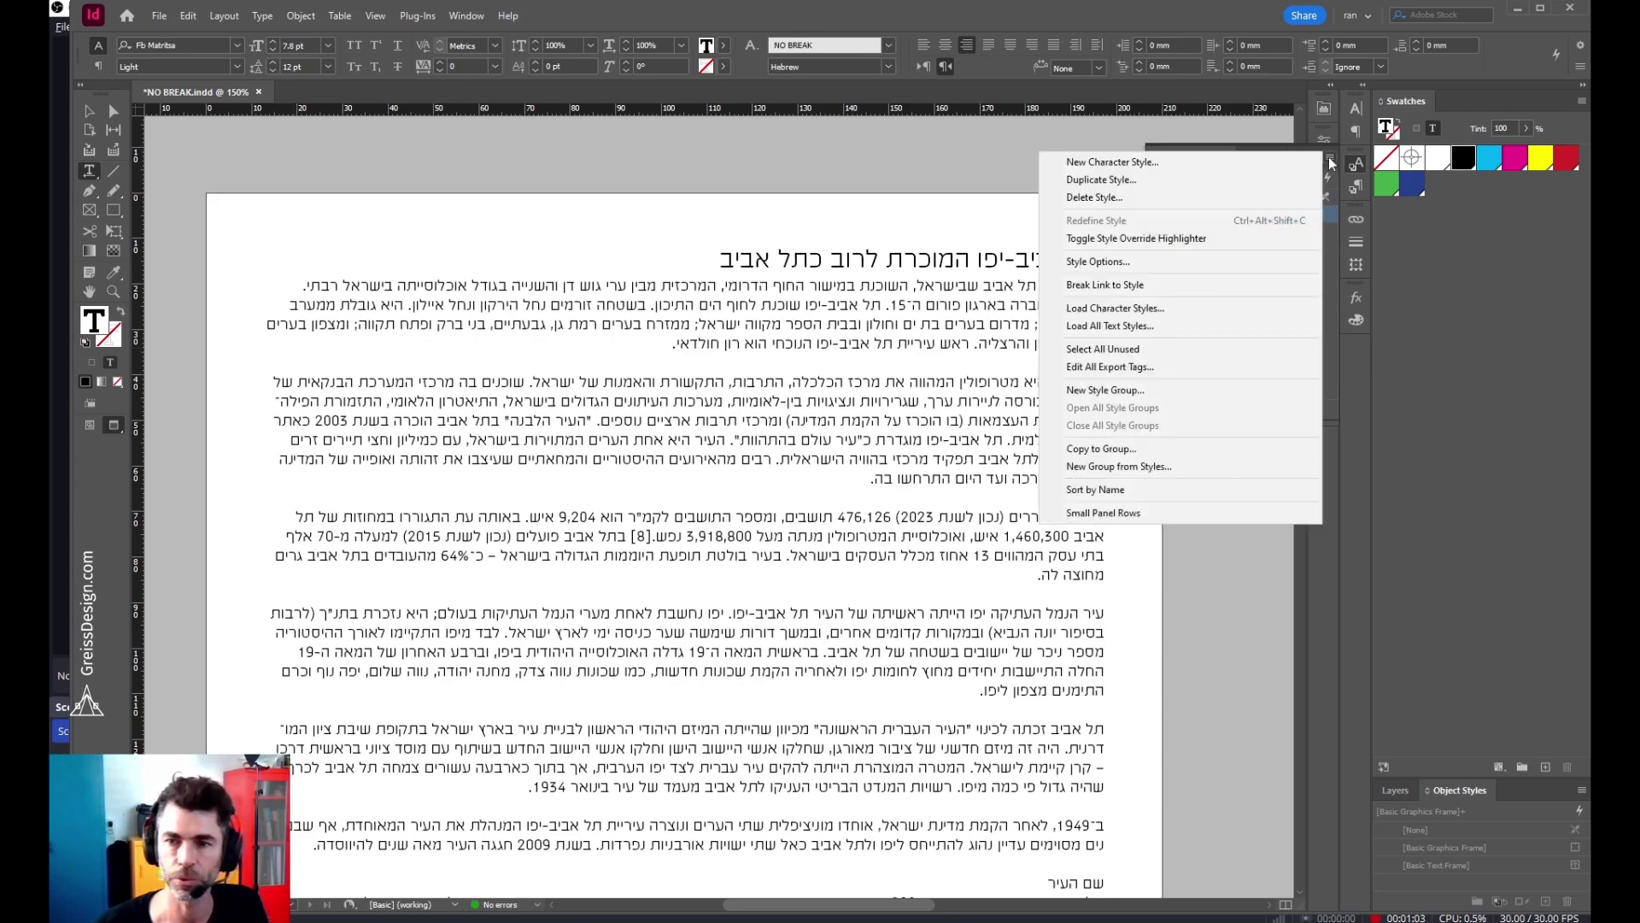
left_click(1408, 352)
left_click(1356, 108)
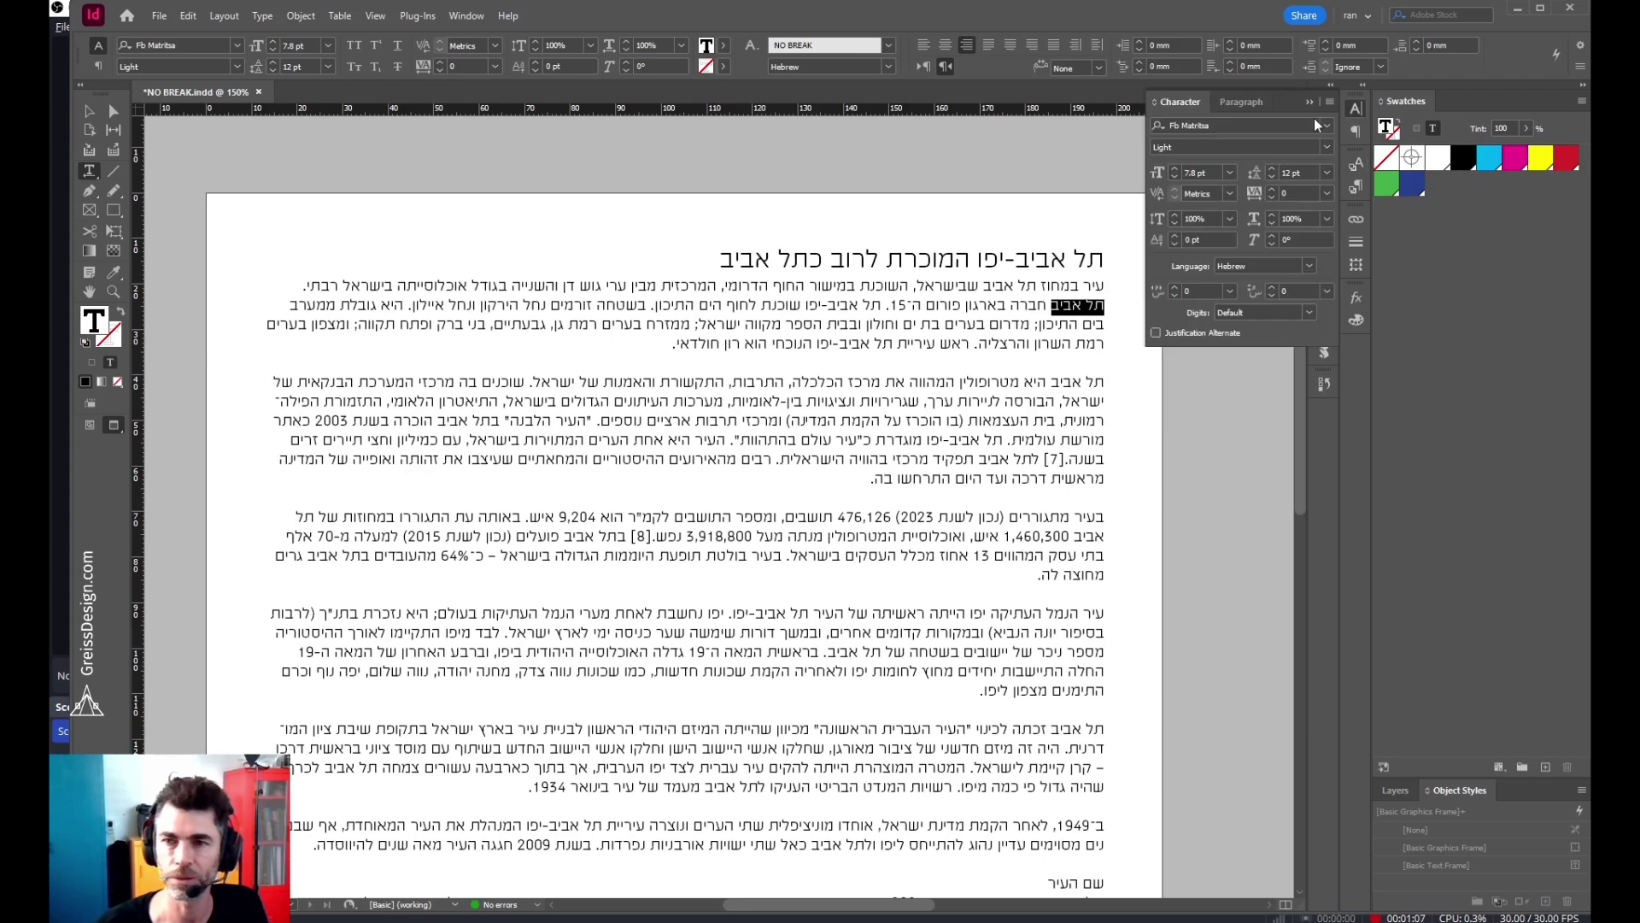
left_click(1328, 103)
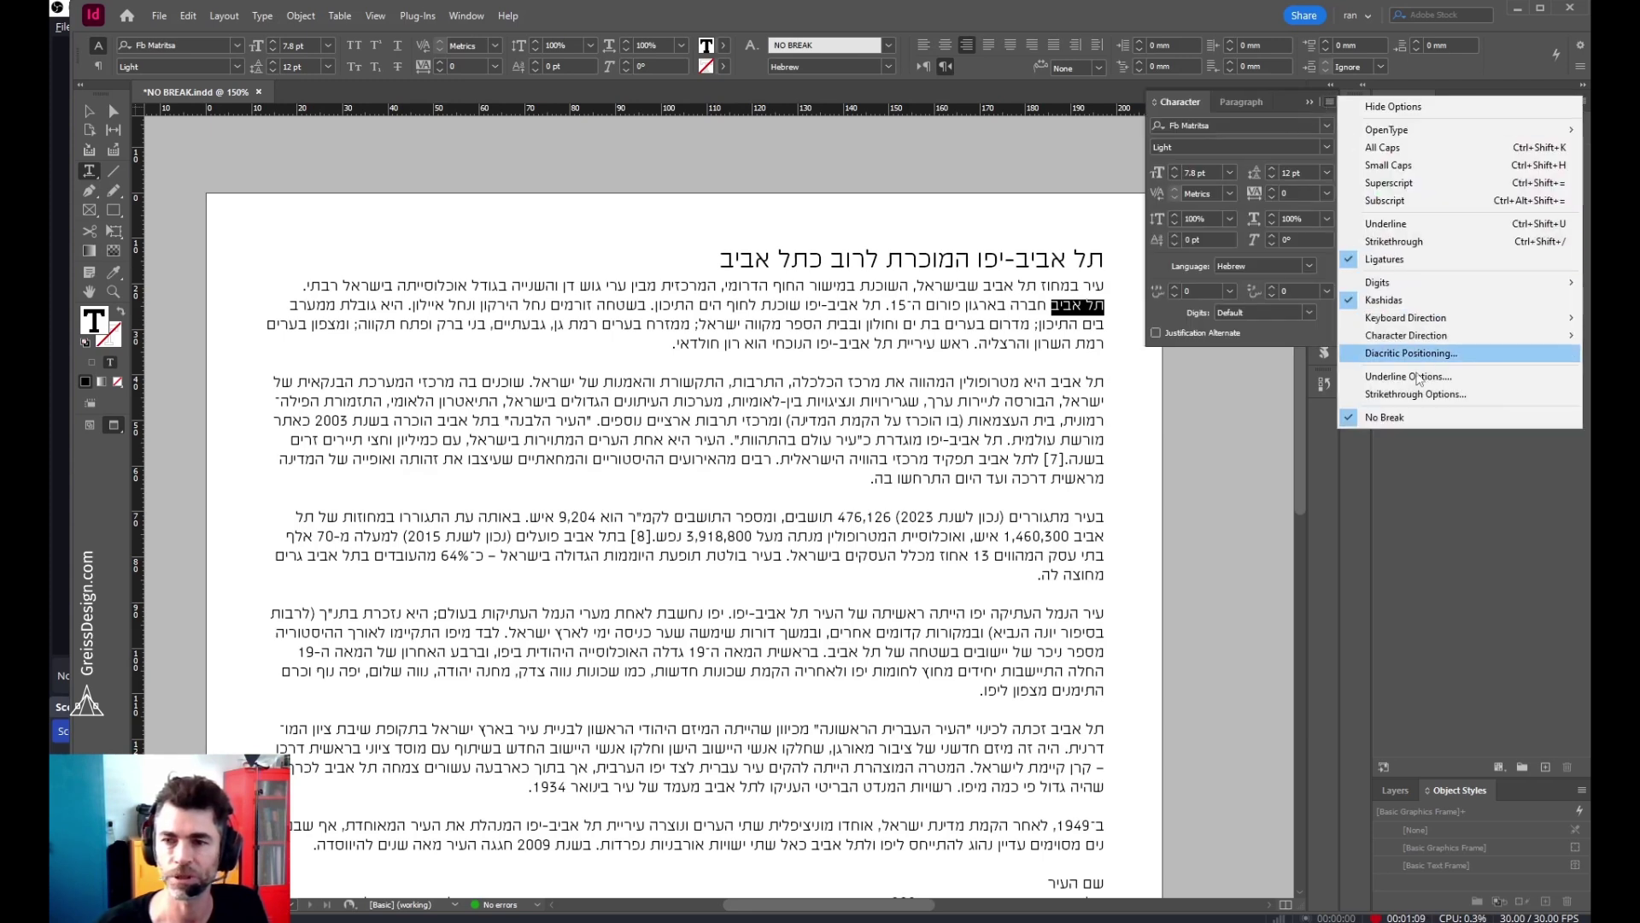
left_click(1383, 420)
key("Escape")
left_click(880, 188)
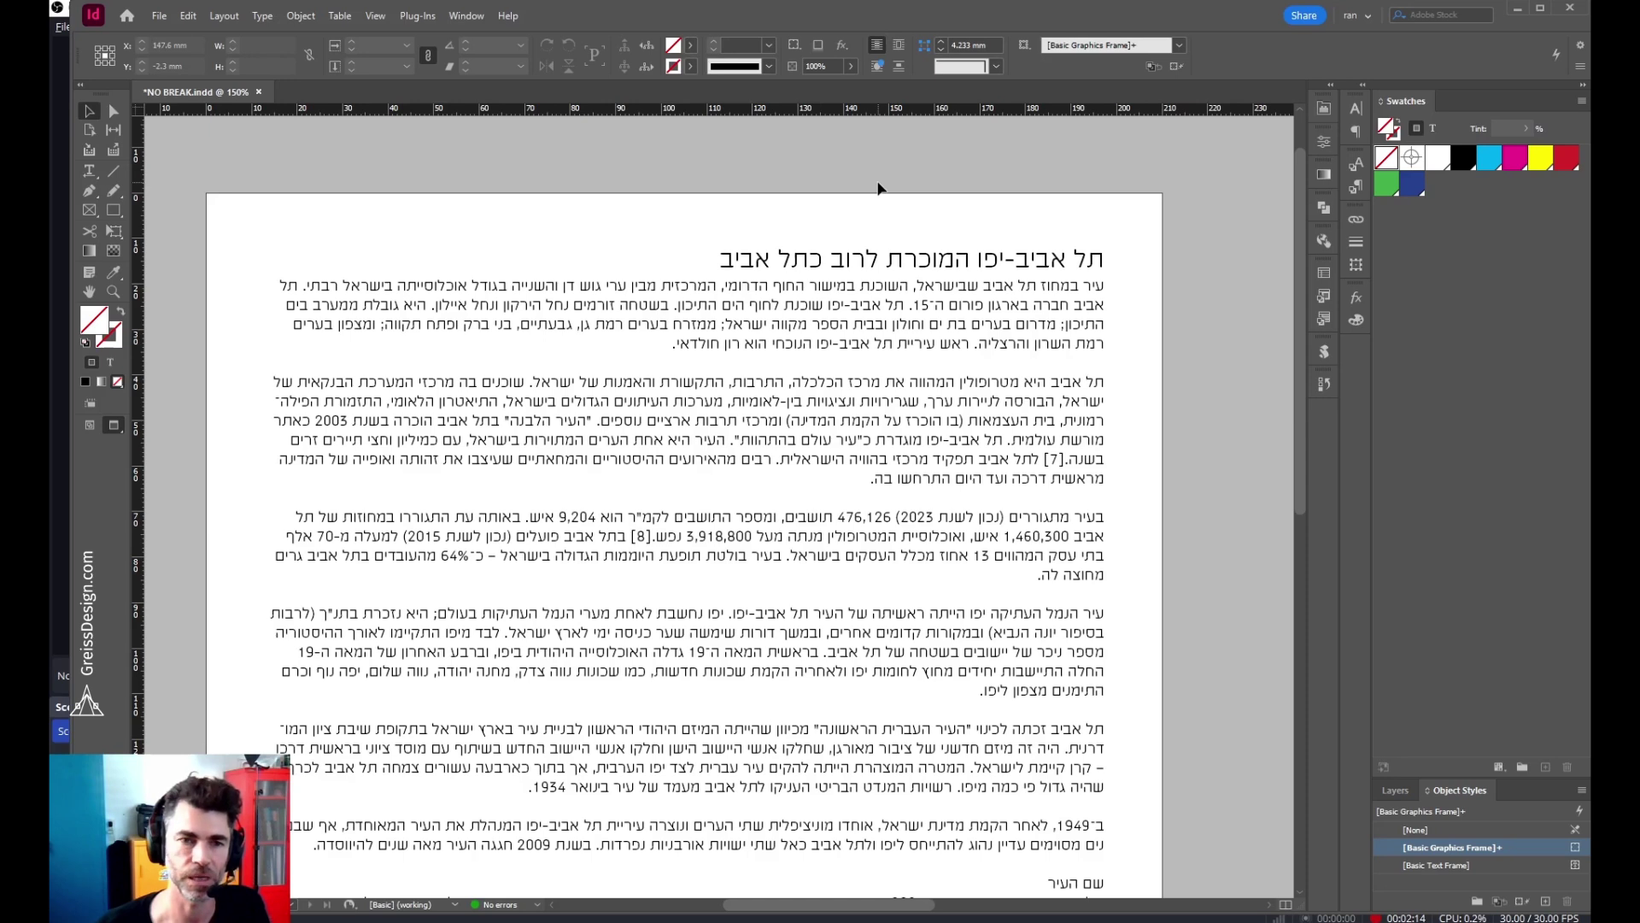
- Place the text cursor in the second paragraph and show the list of paragraph styles
double_click(812, 323)
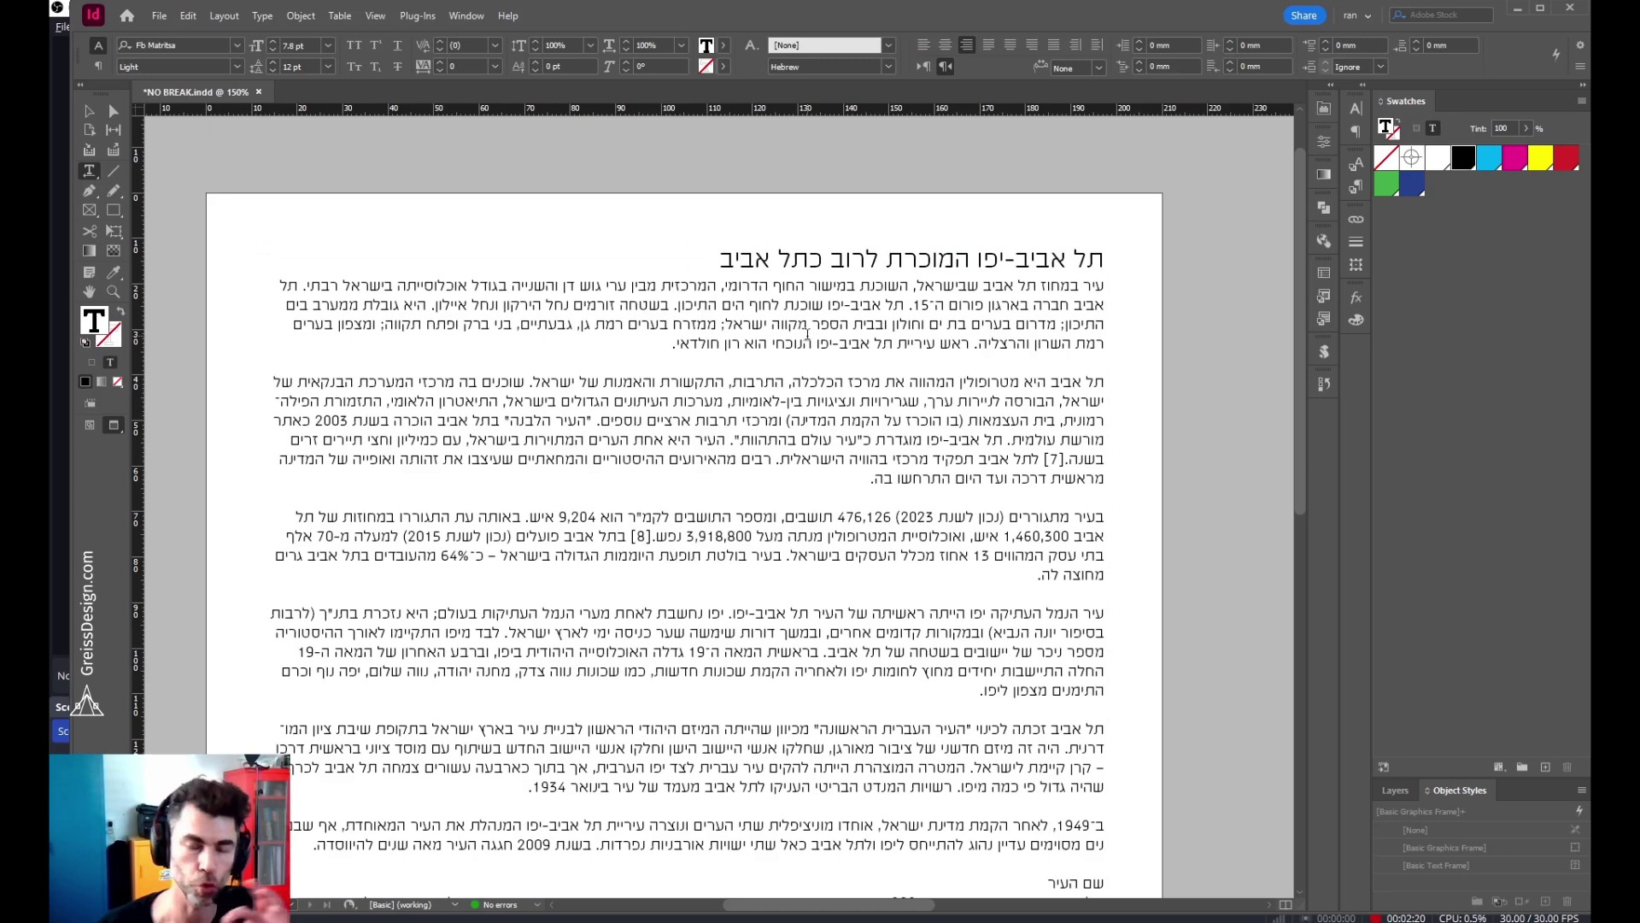
left_click(808, 322)
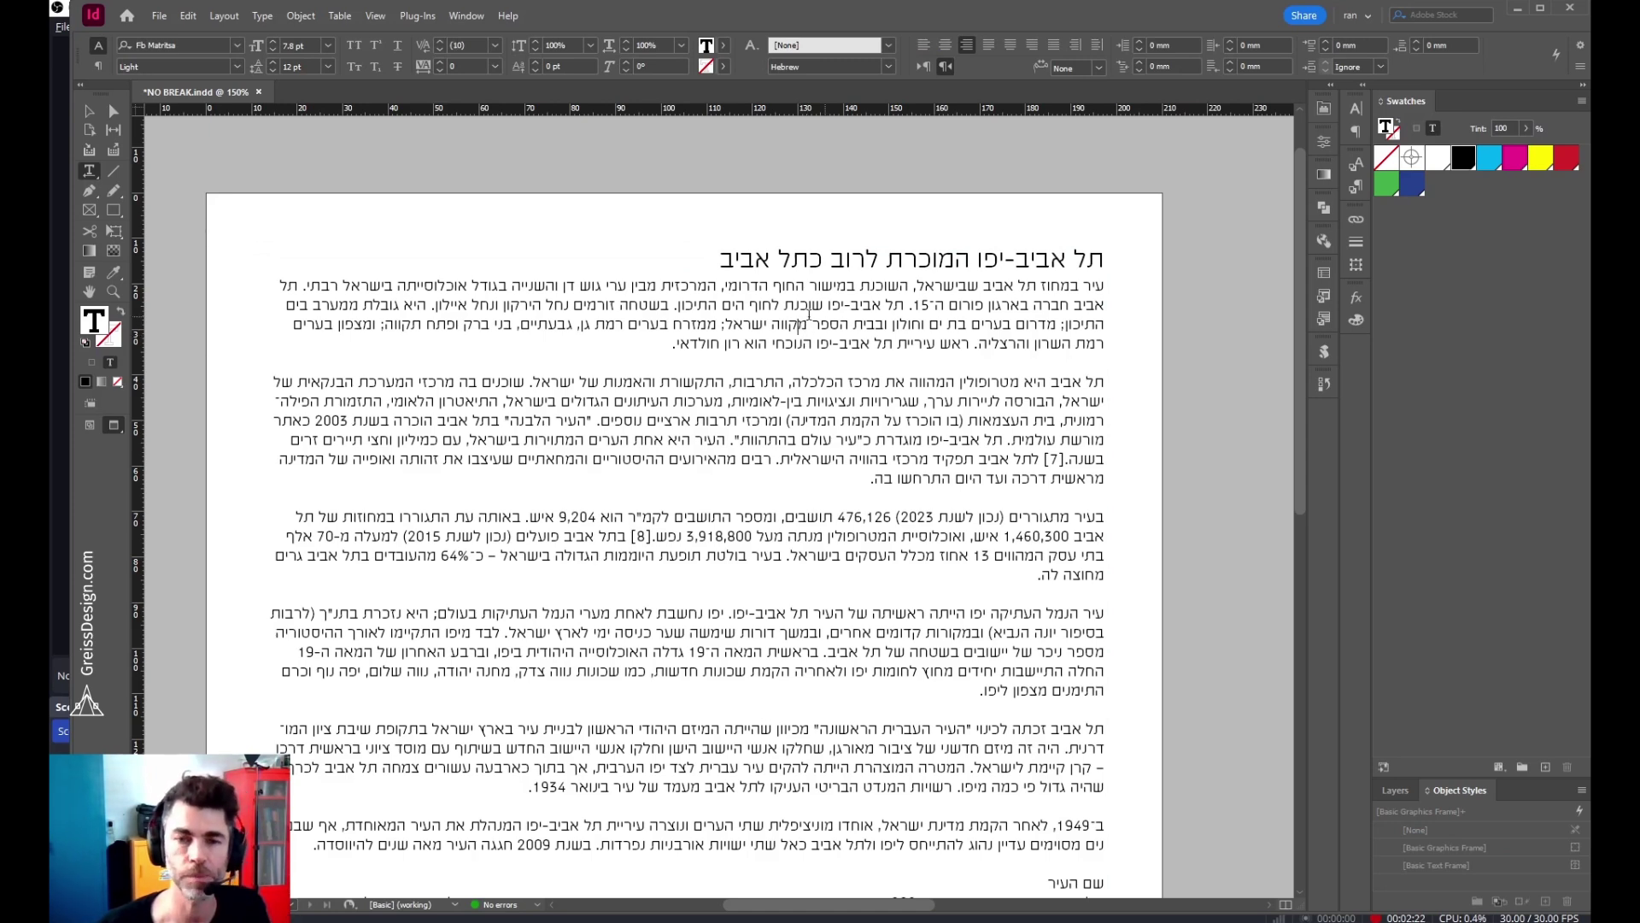
left_click(772, 405)
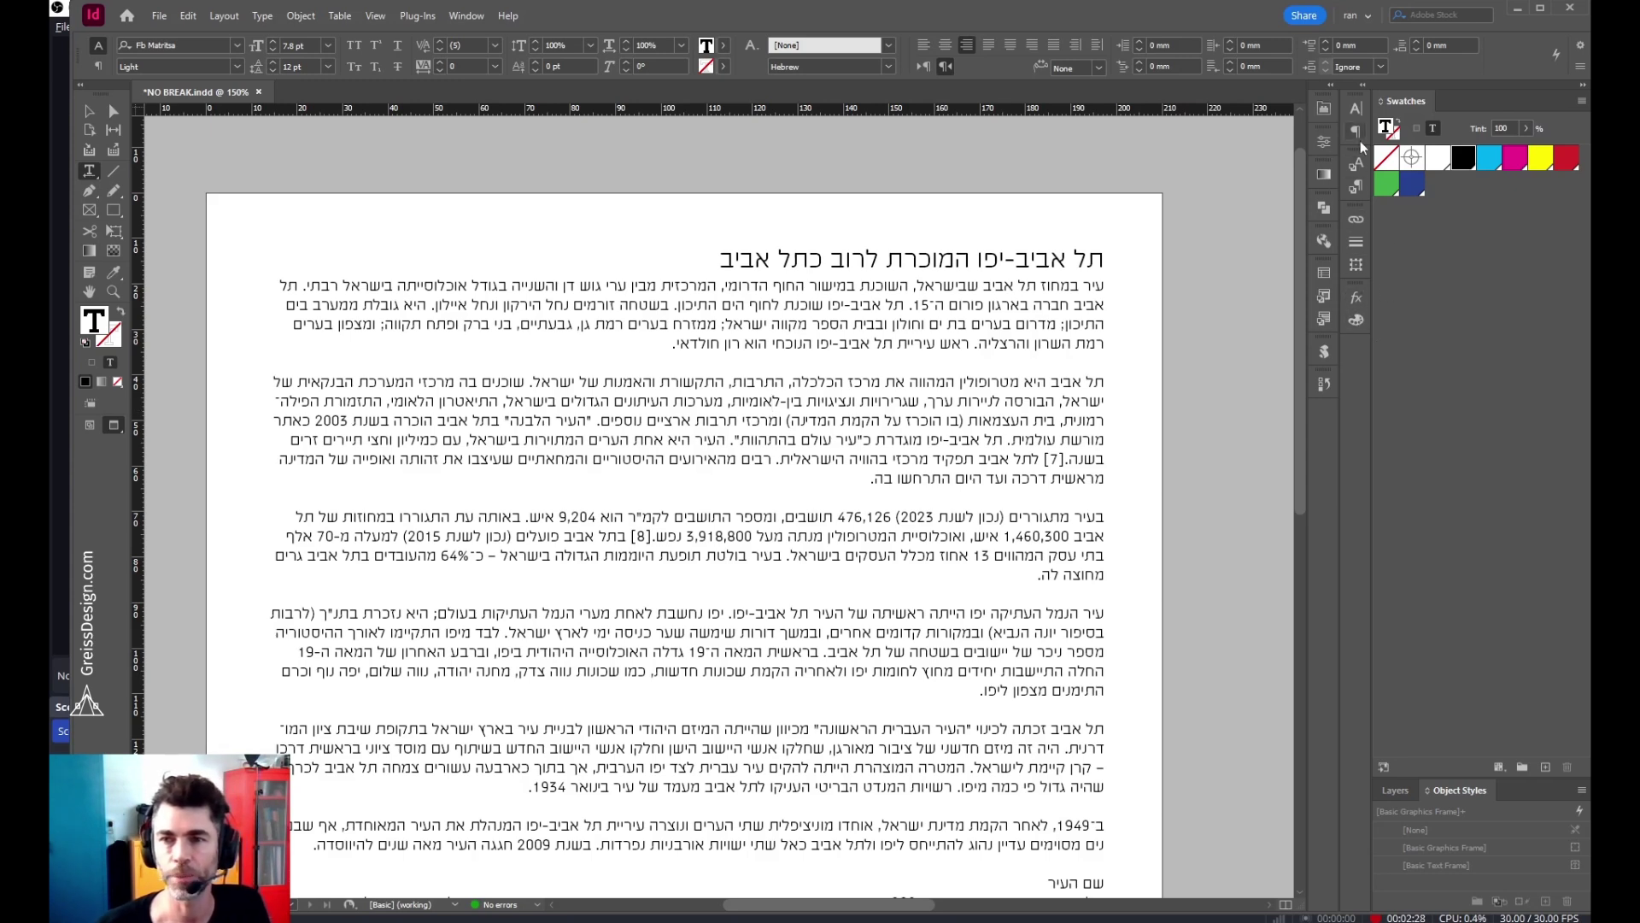
left_click(1359, 189)
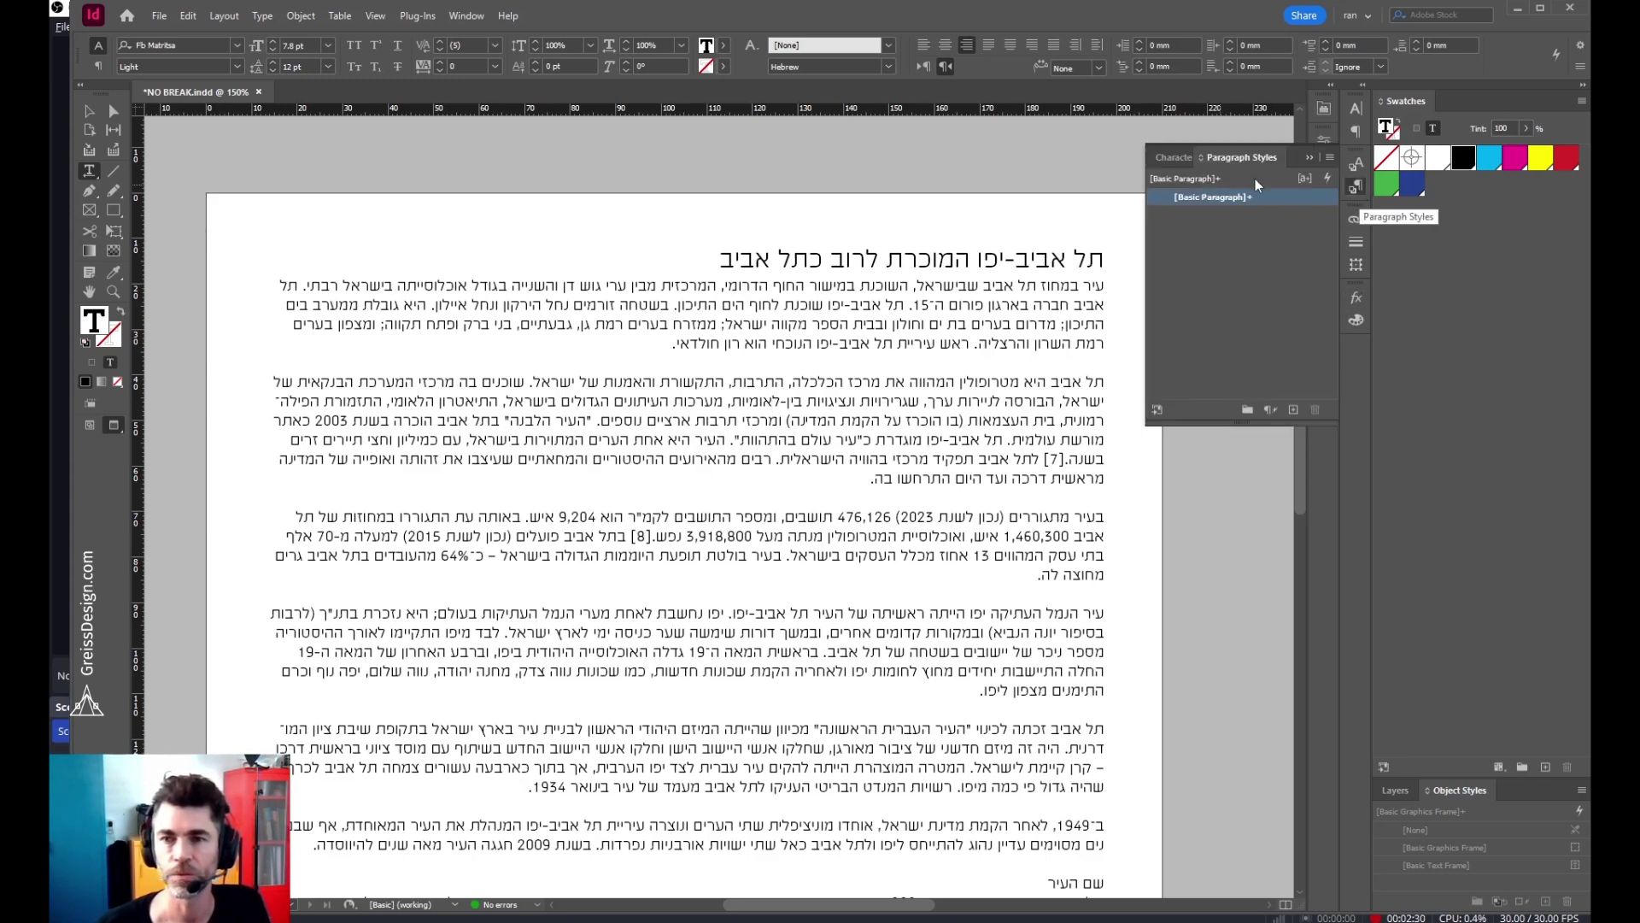
left_click(450, 16)
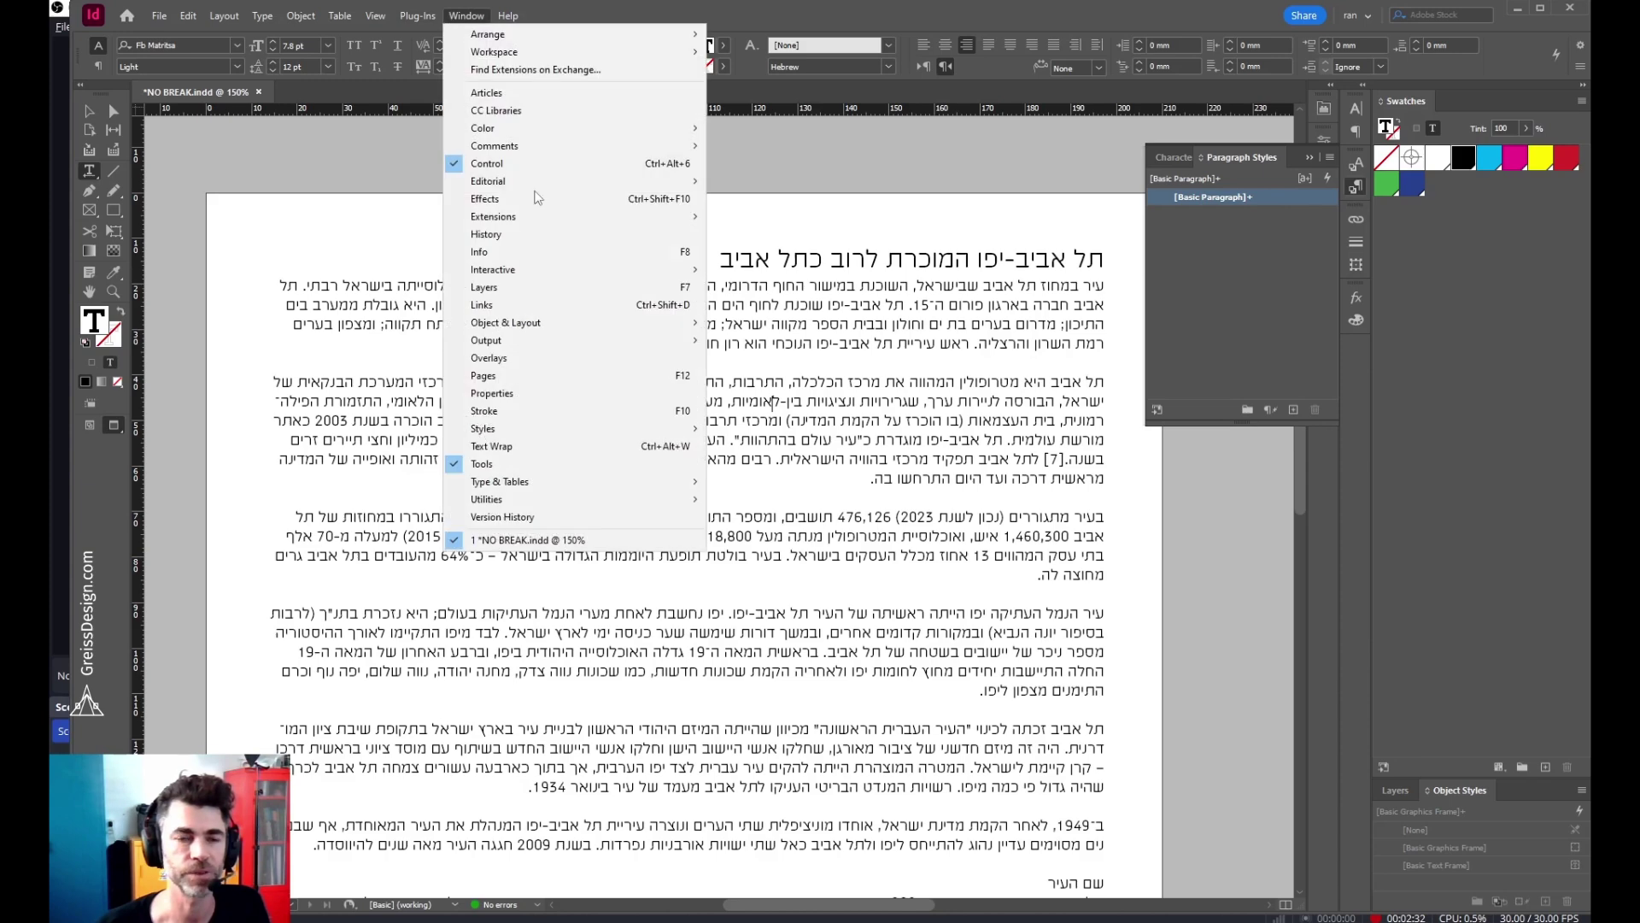
mouse_move(544, 478)
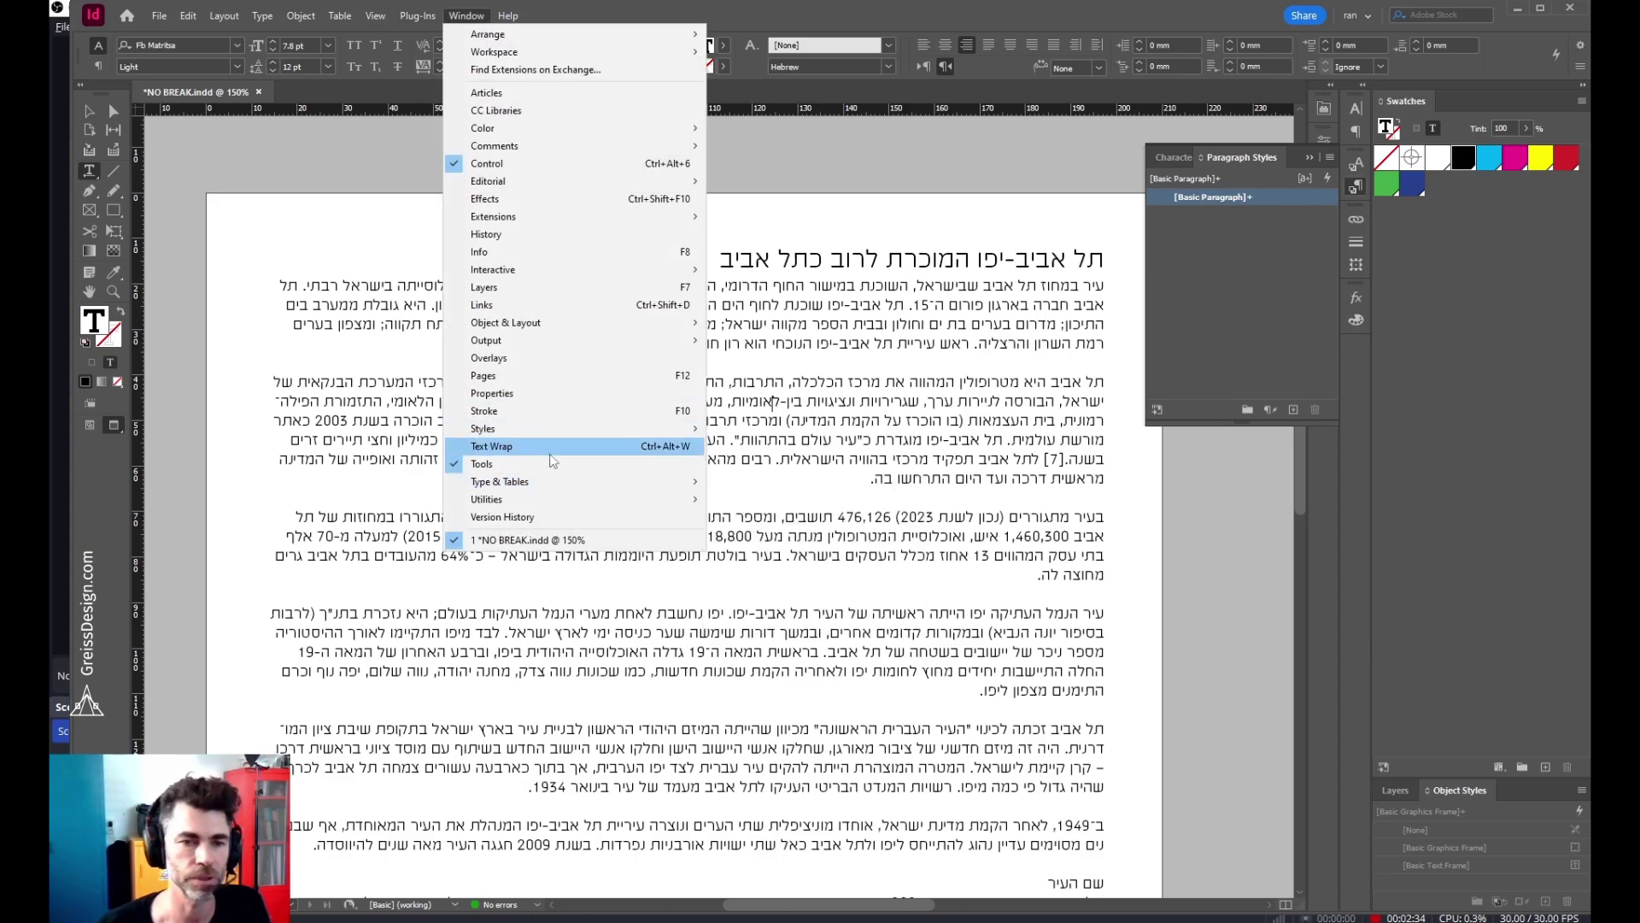
mouse_move(528, 432)
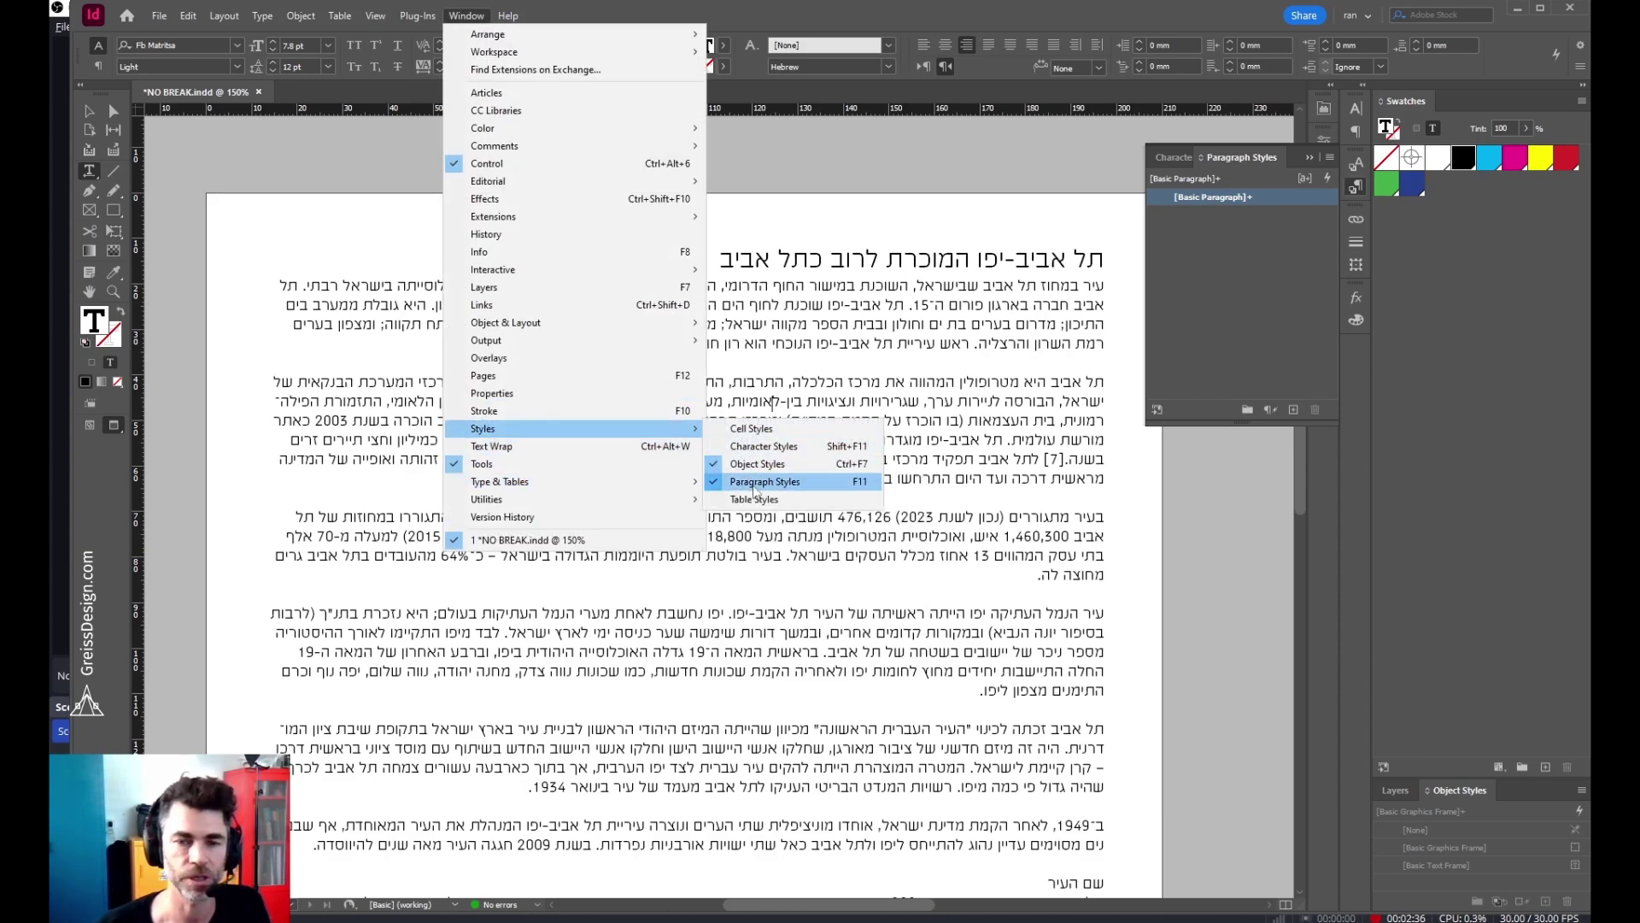
left_click(1251, 340)
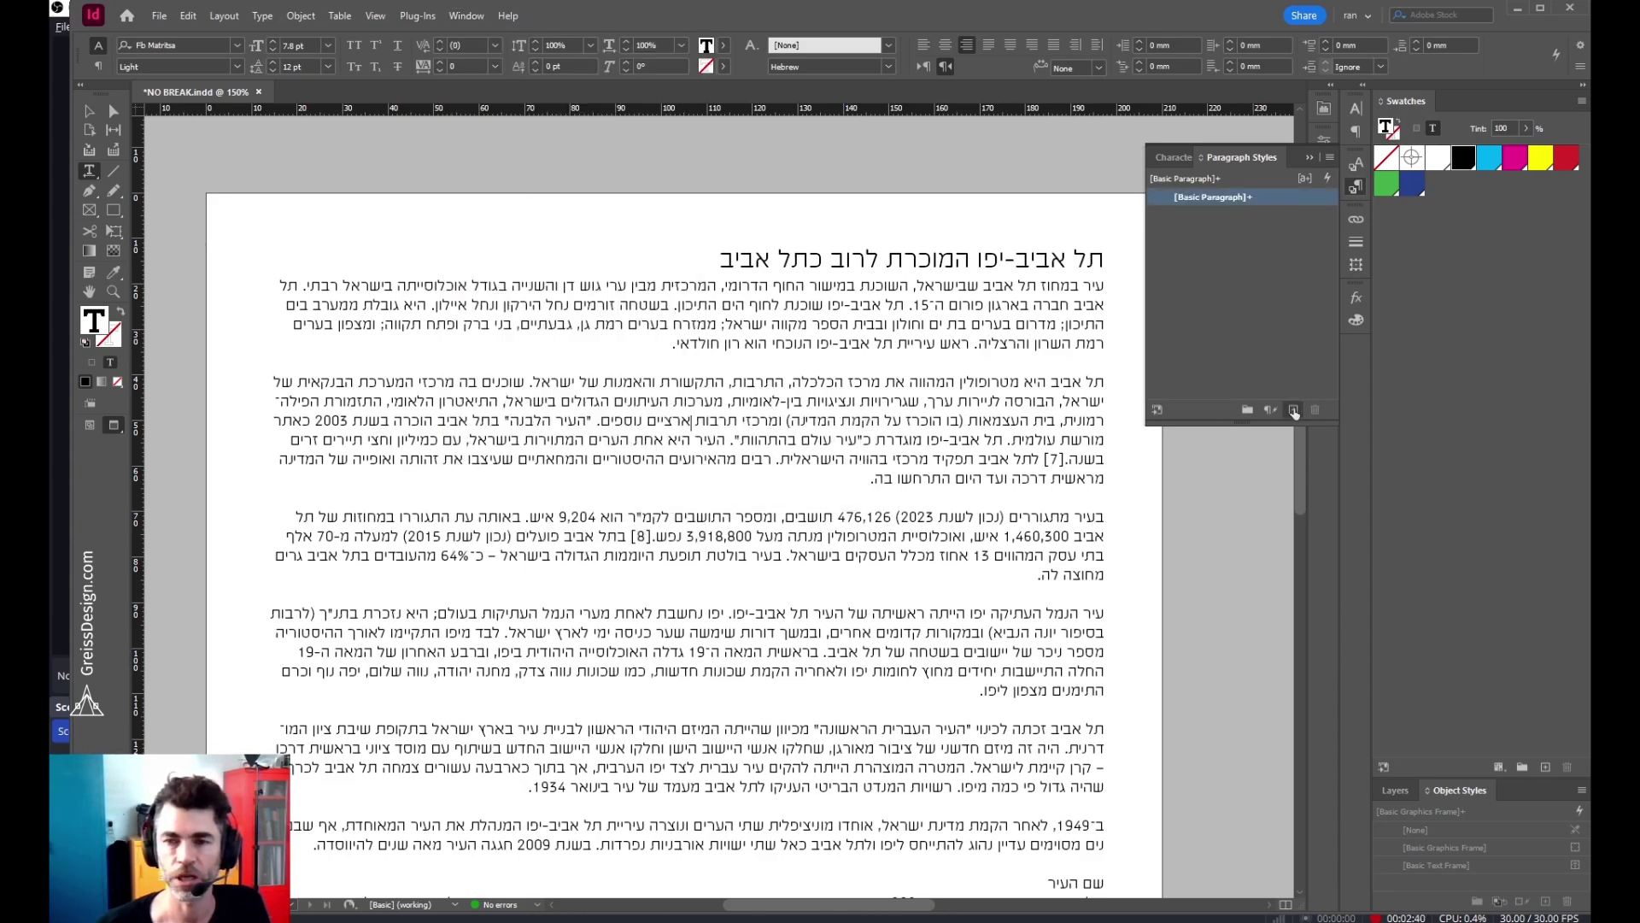
- Start a new paragraph style from the second paragraph's formatting and name it "רץ"
left_click(1296, 413, "alt")
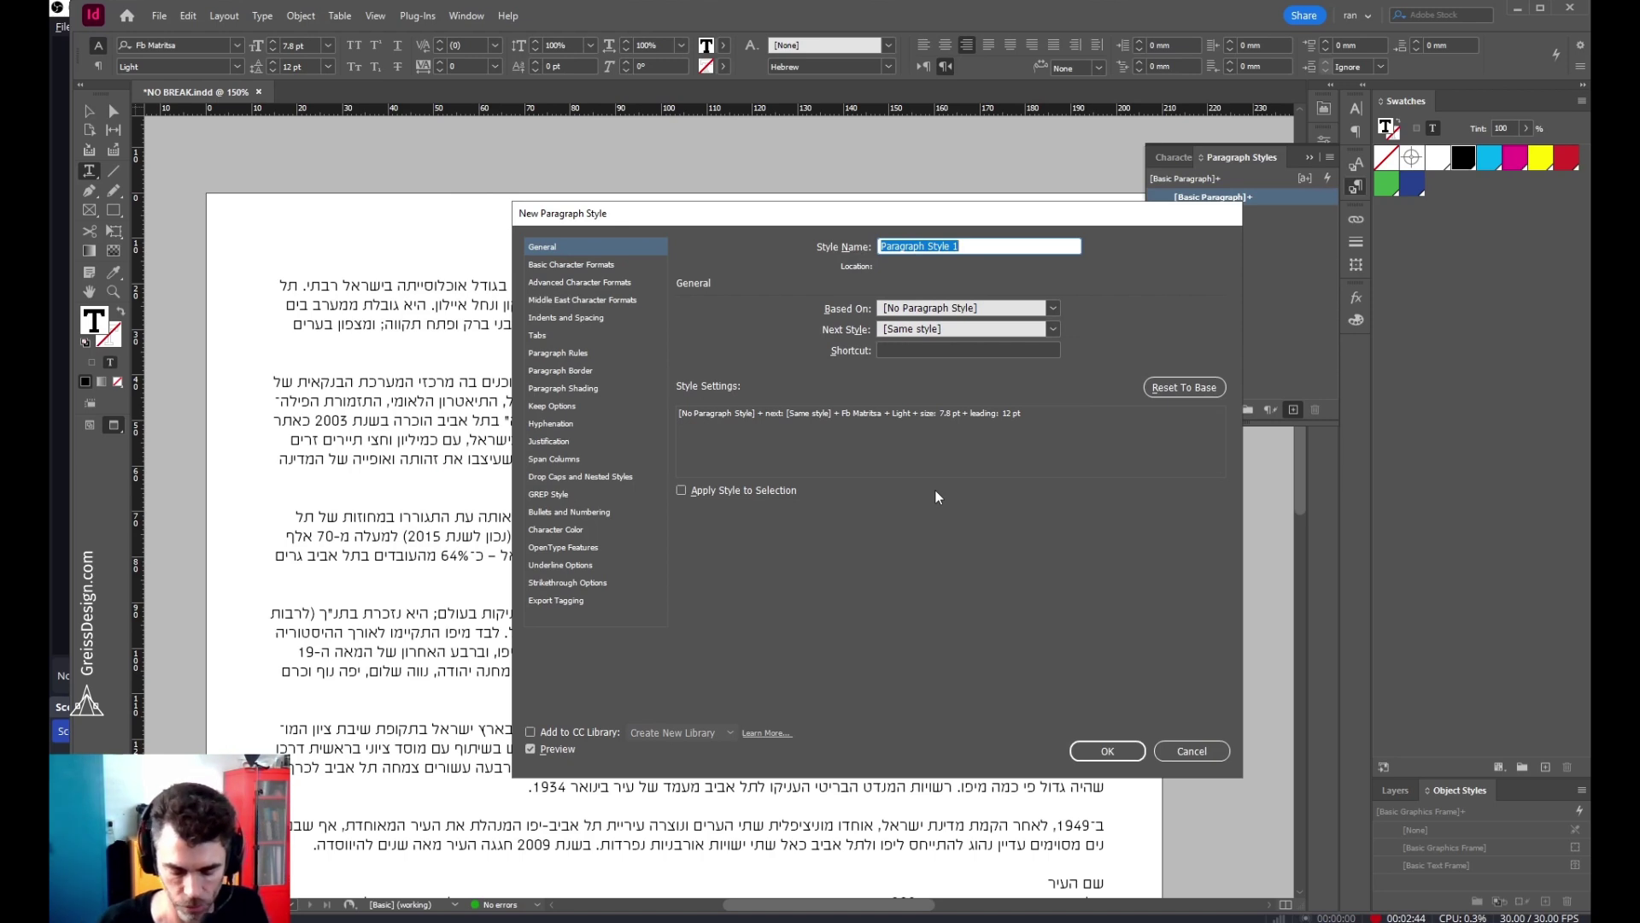
type("גוף")
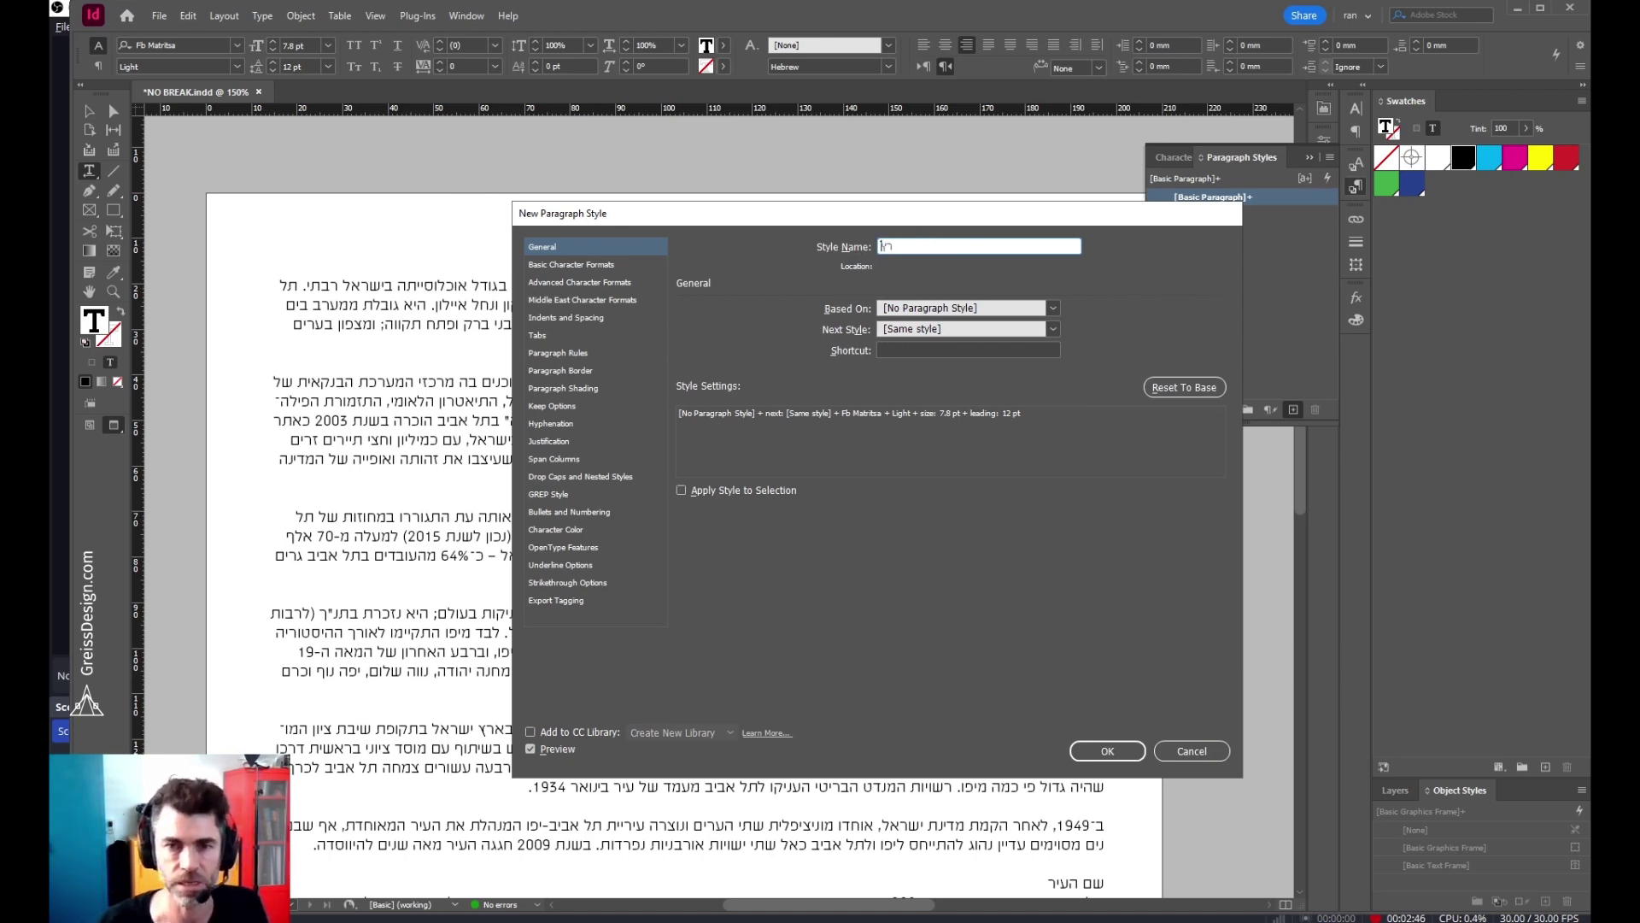
type(" טק")
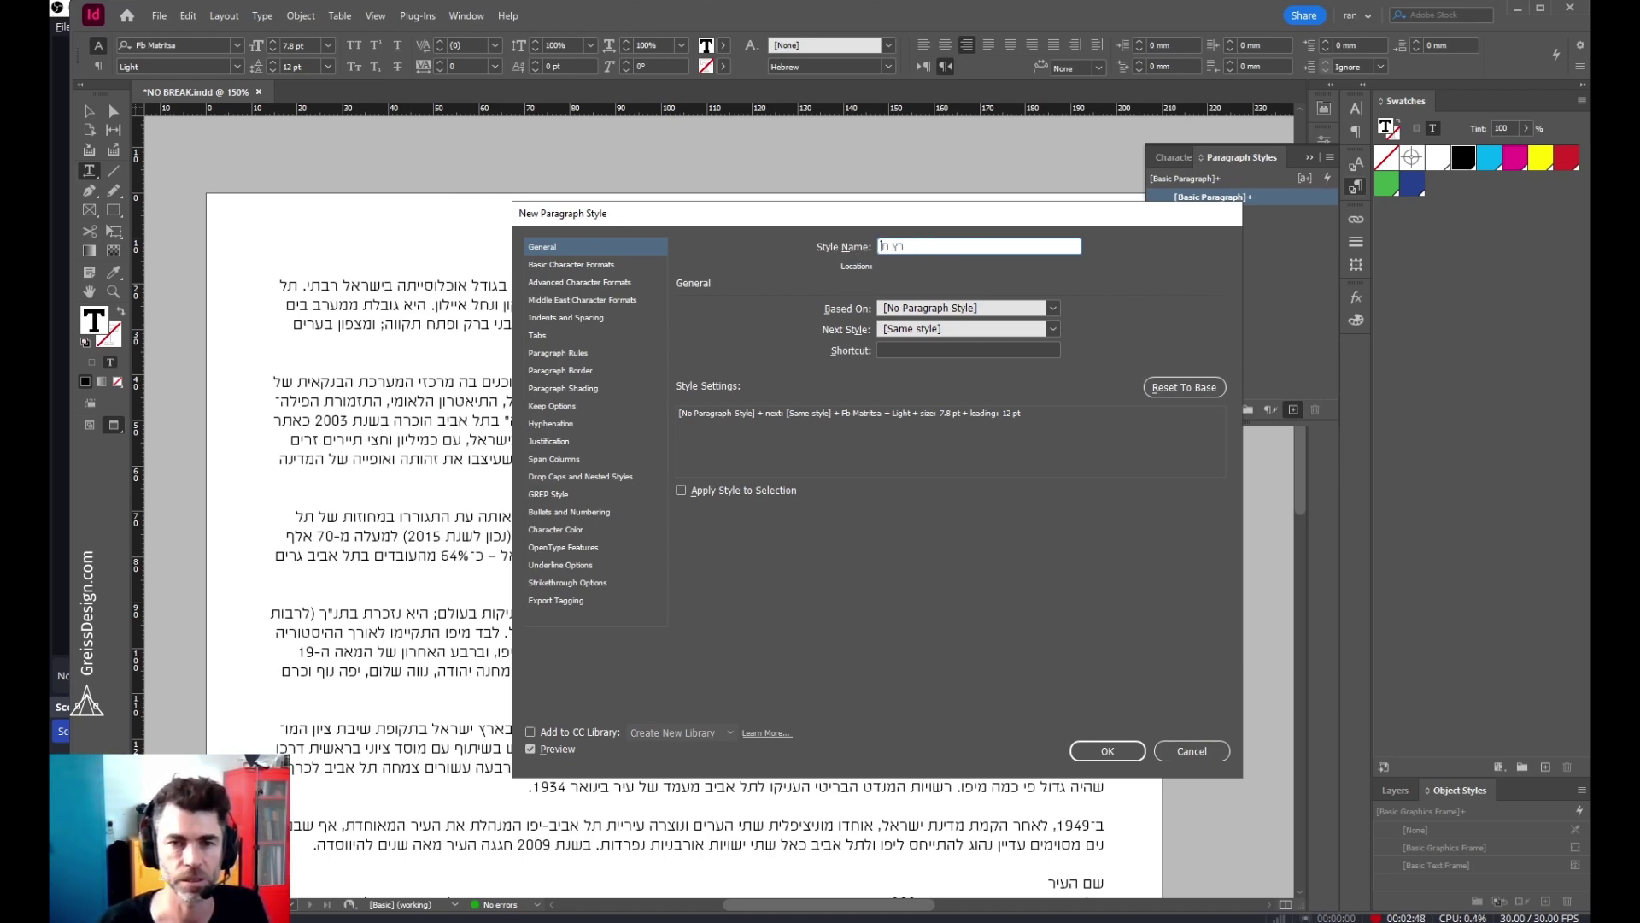
type(" אביב")
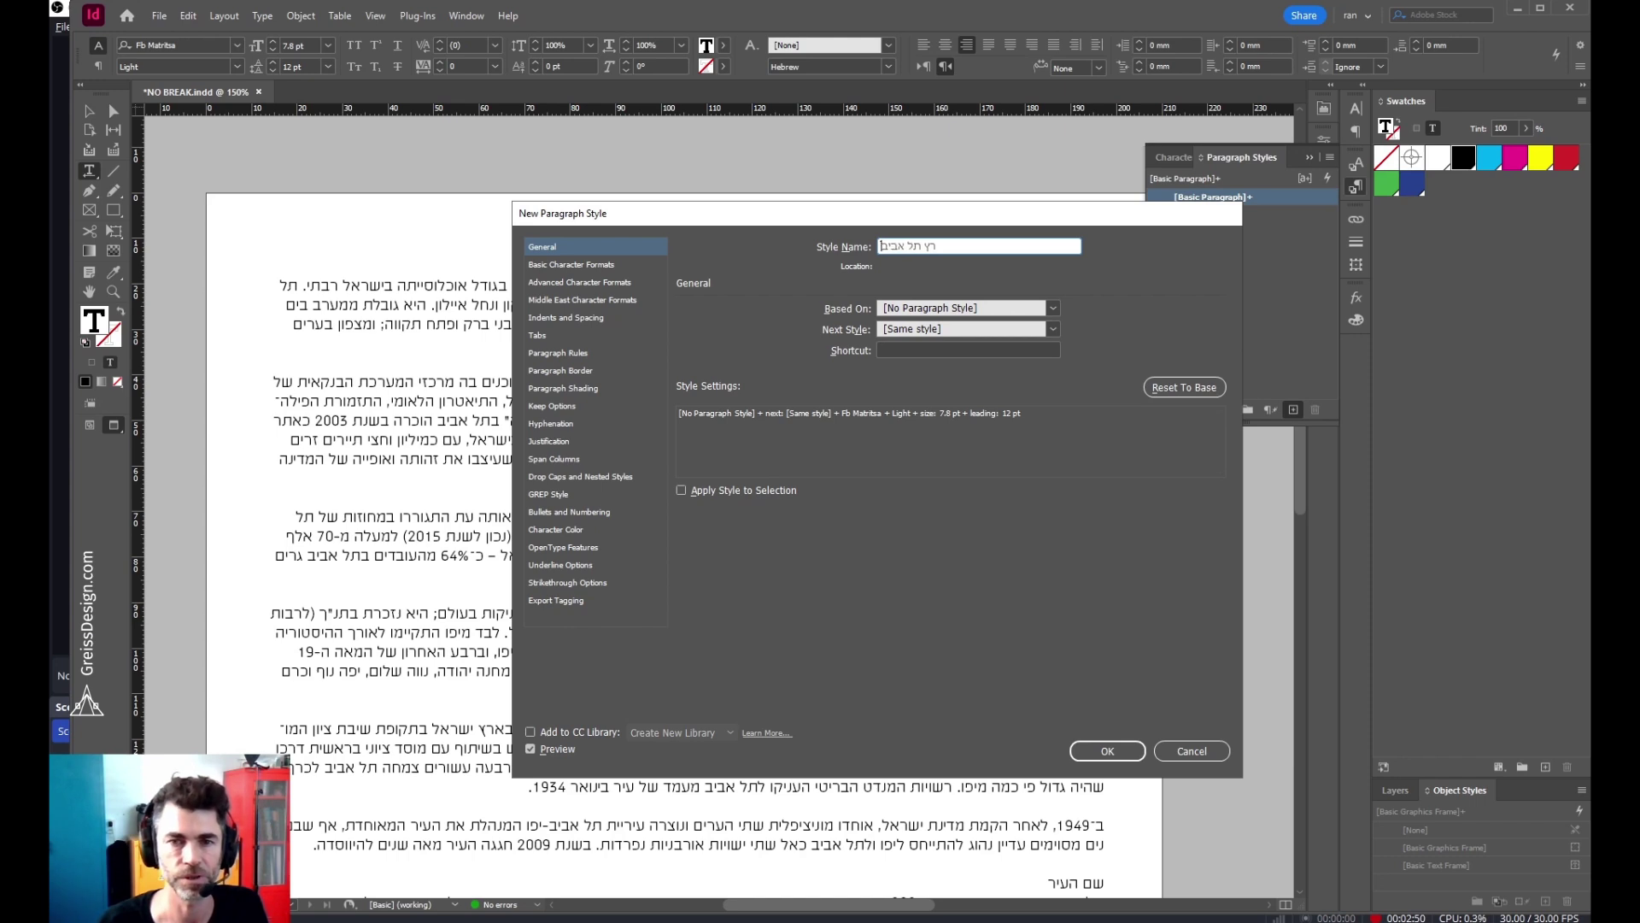
key("BackSpace")
key("BackSpace")
key("BackSpace")
key("BackSpace")
key("BackSpace")
key("BackSpace")
key("BackSpace")
key("BackSpace")
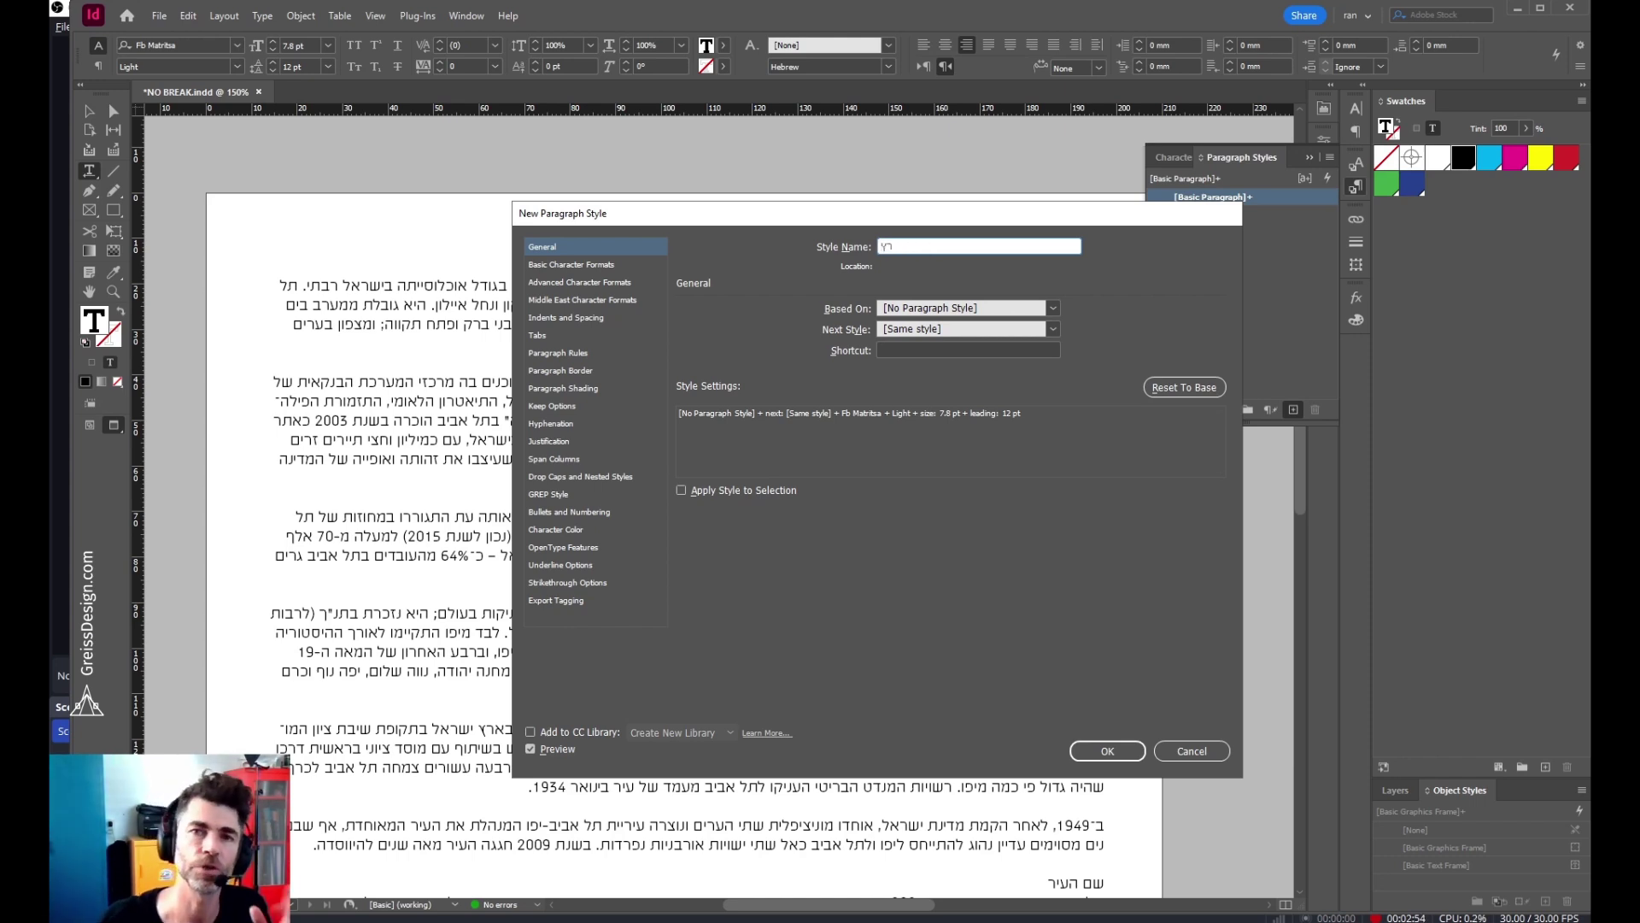
key("BackSpace")
key("BackSpace")
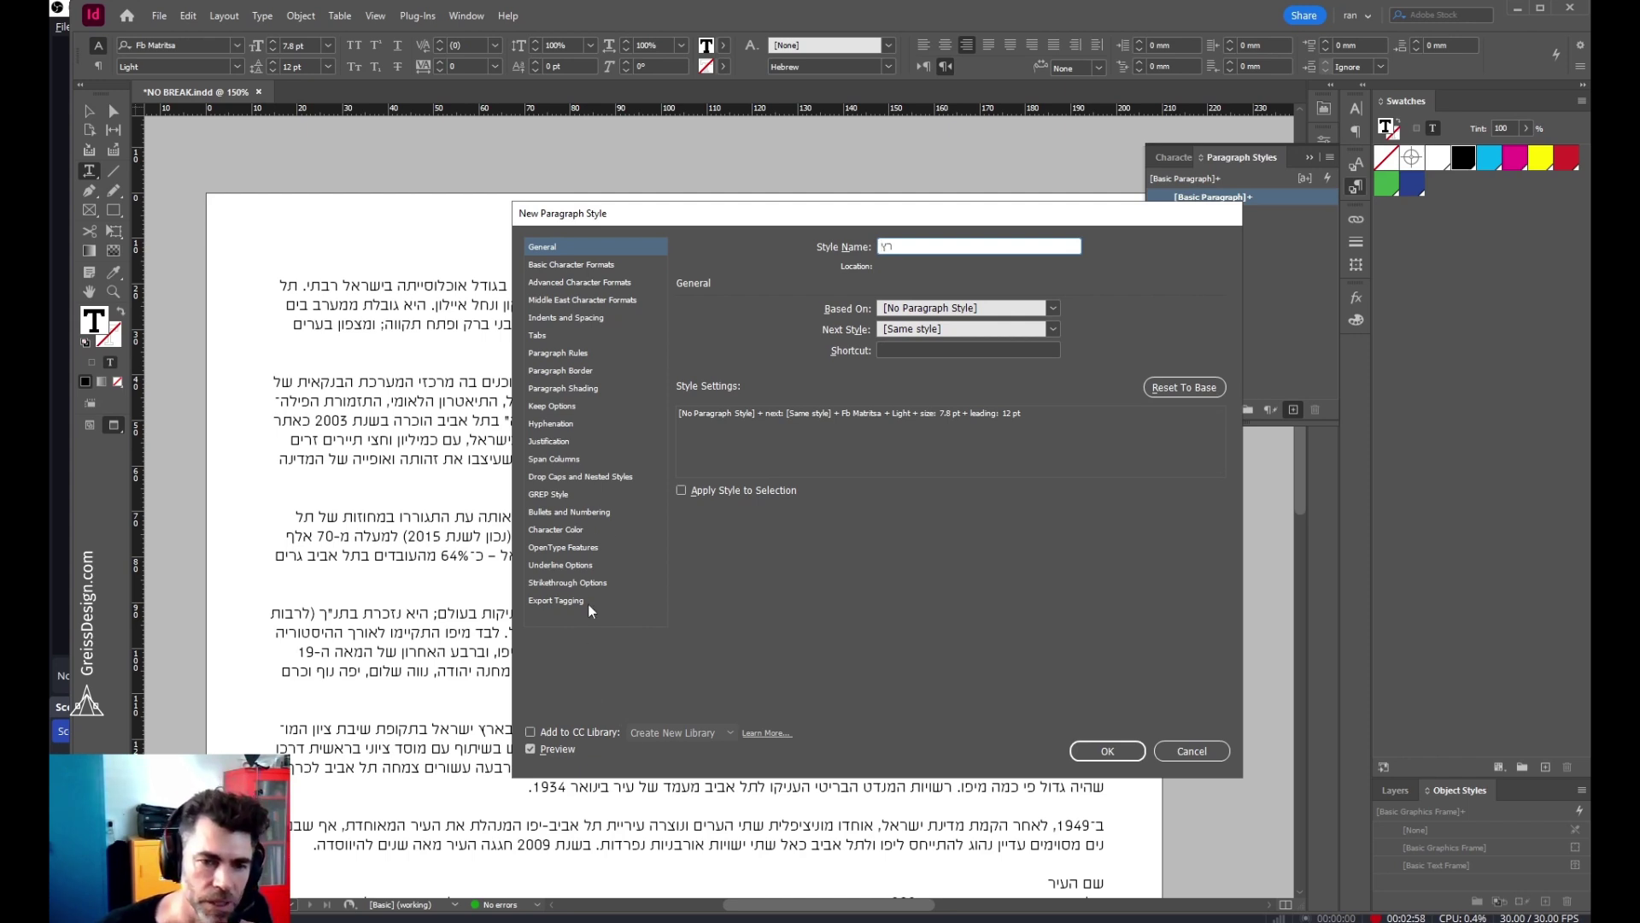
- Add a GREP style that applies the NO BREAK character style to the text "תל אביב", and create the paragraph style
left_click(548, 495)
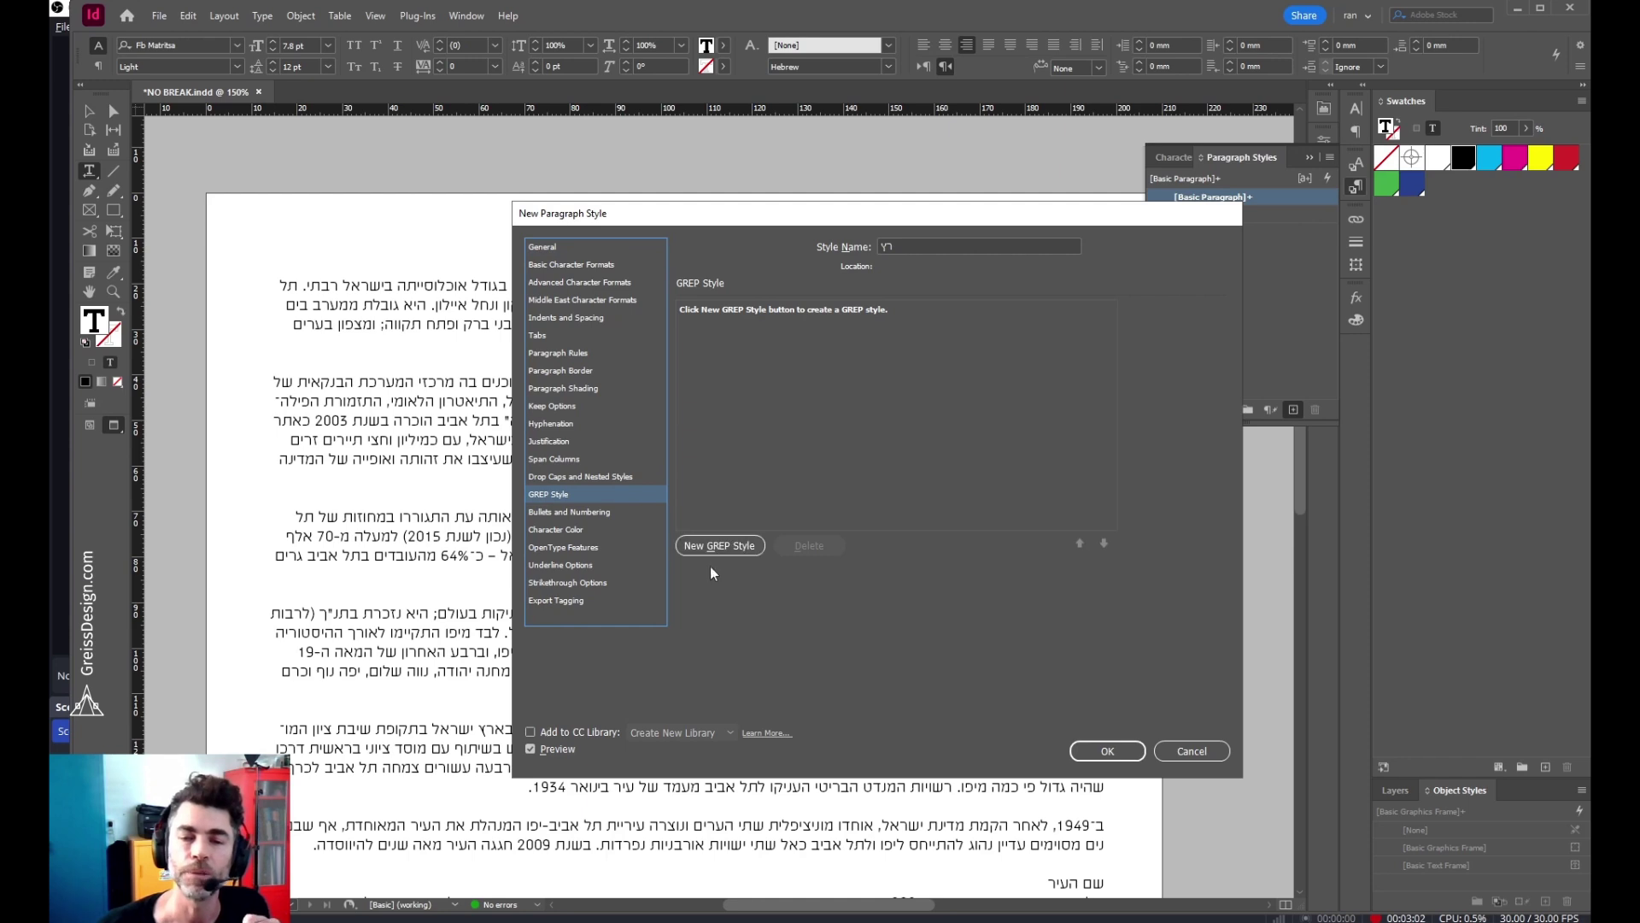
left_click(722, 547)
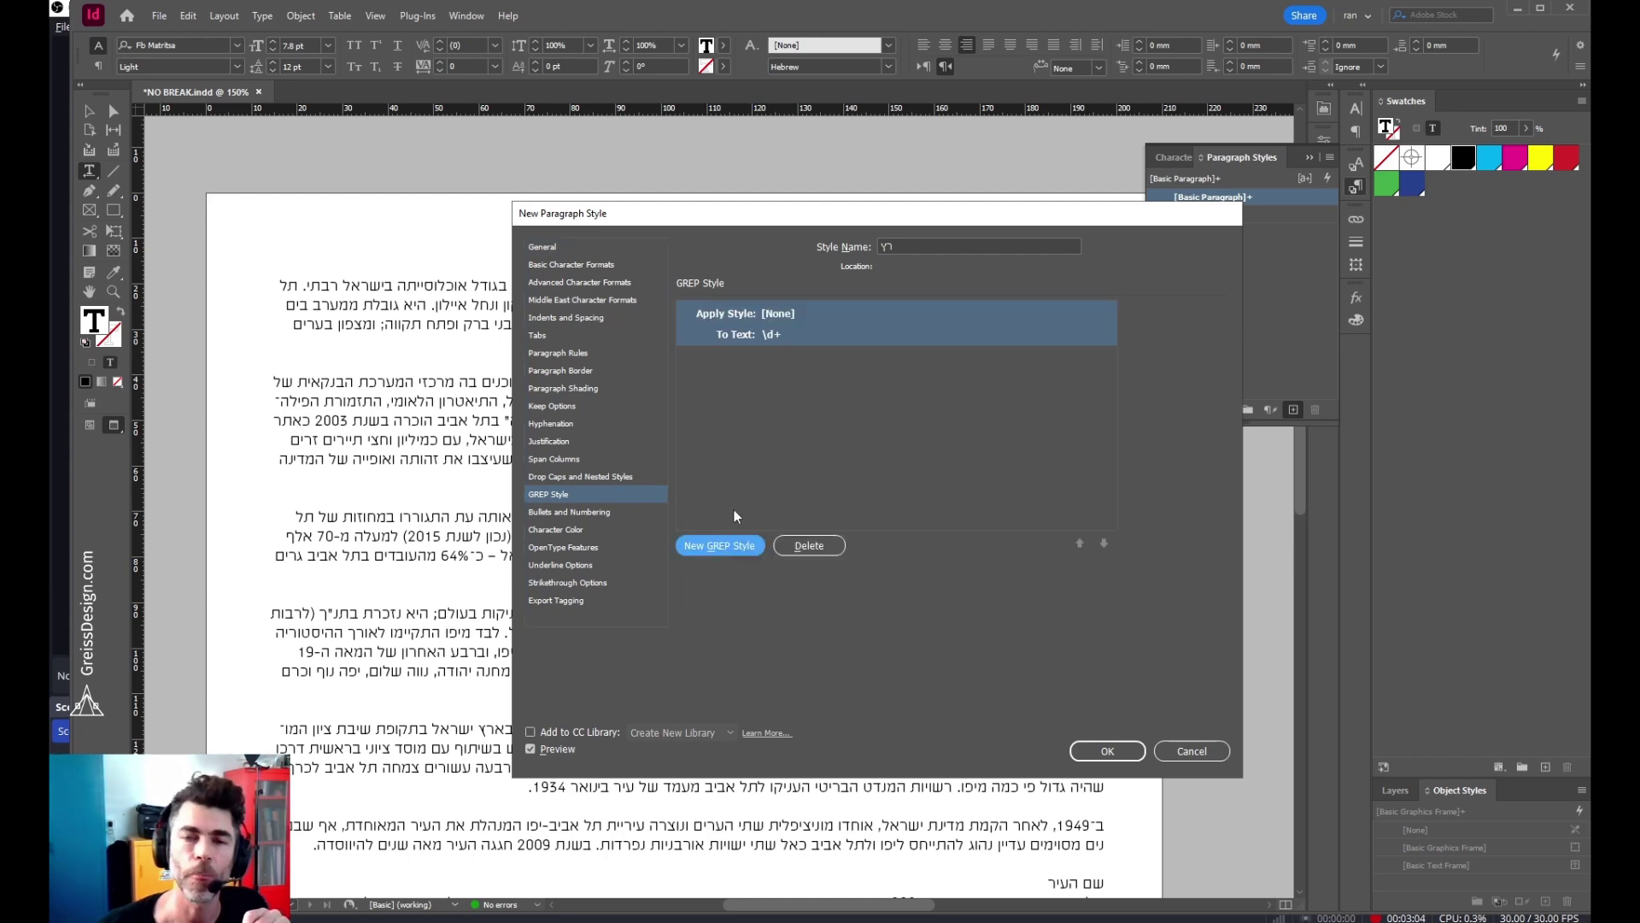
left_click(781, 315)
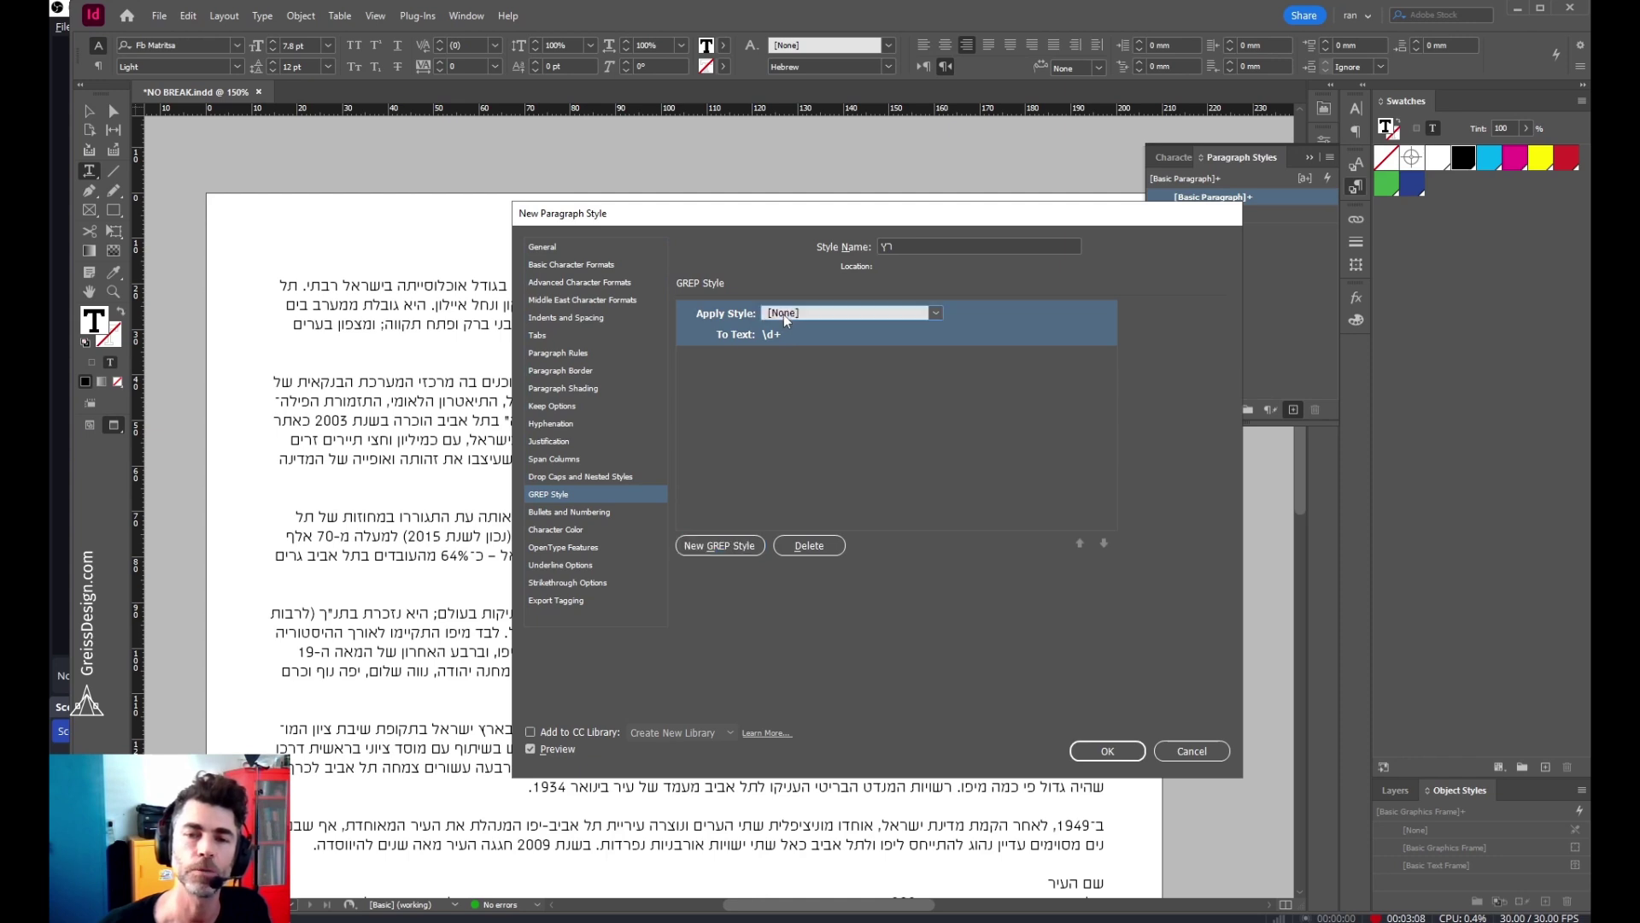
left_click(929, 312)
left_click(852, 338)
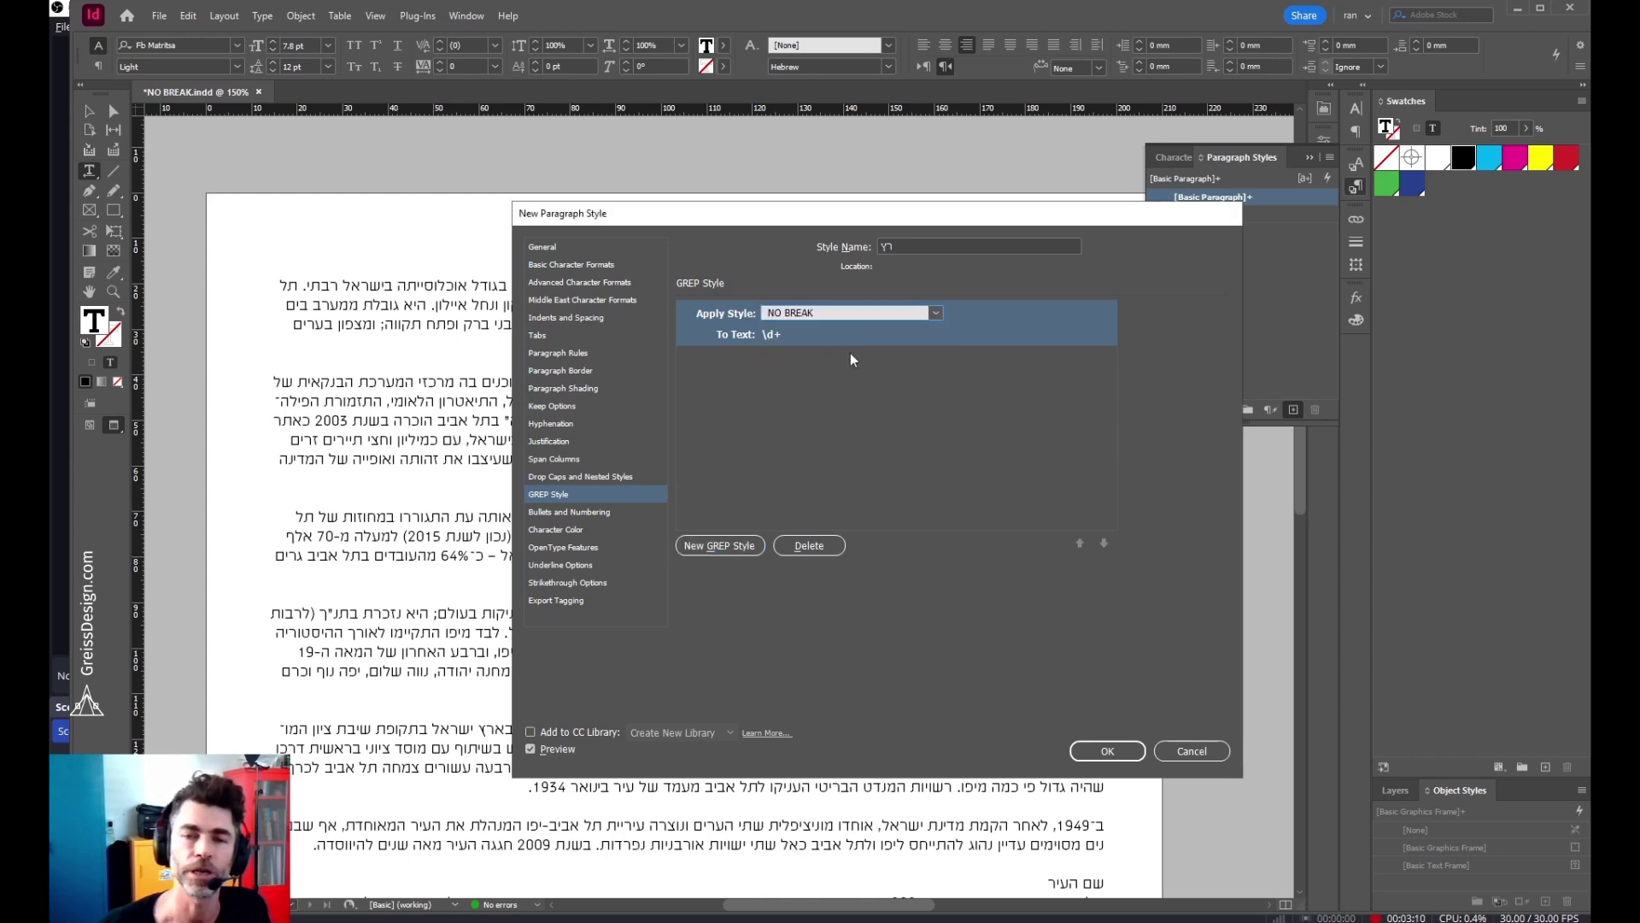
left_click(775, 337)
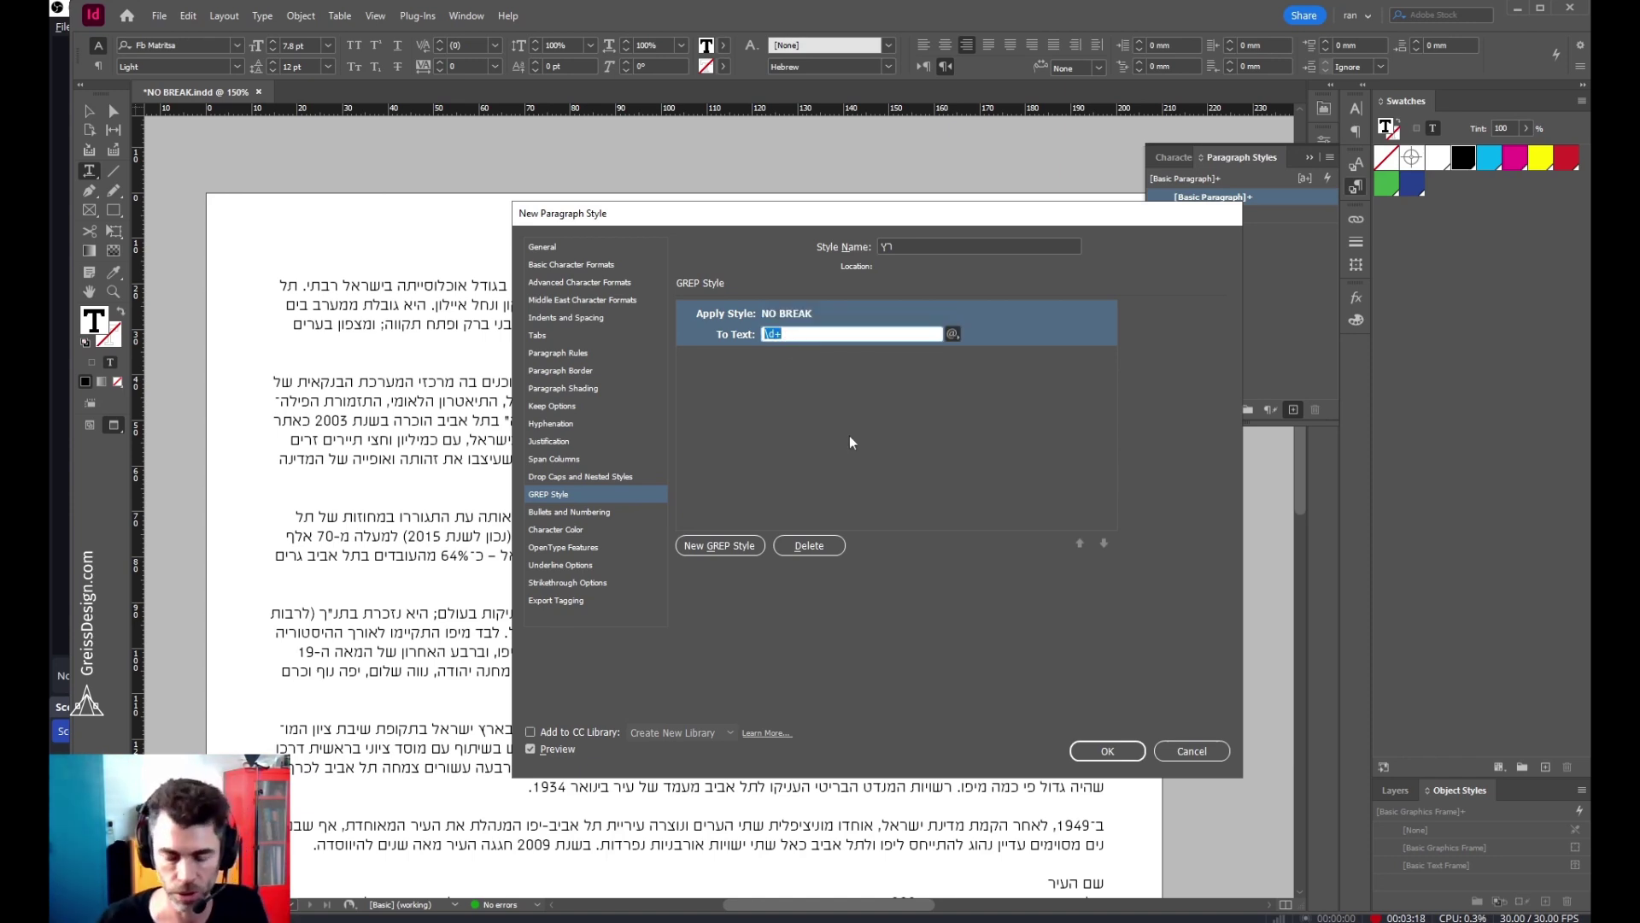
type("תל אביב")
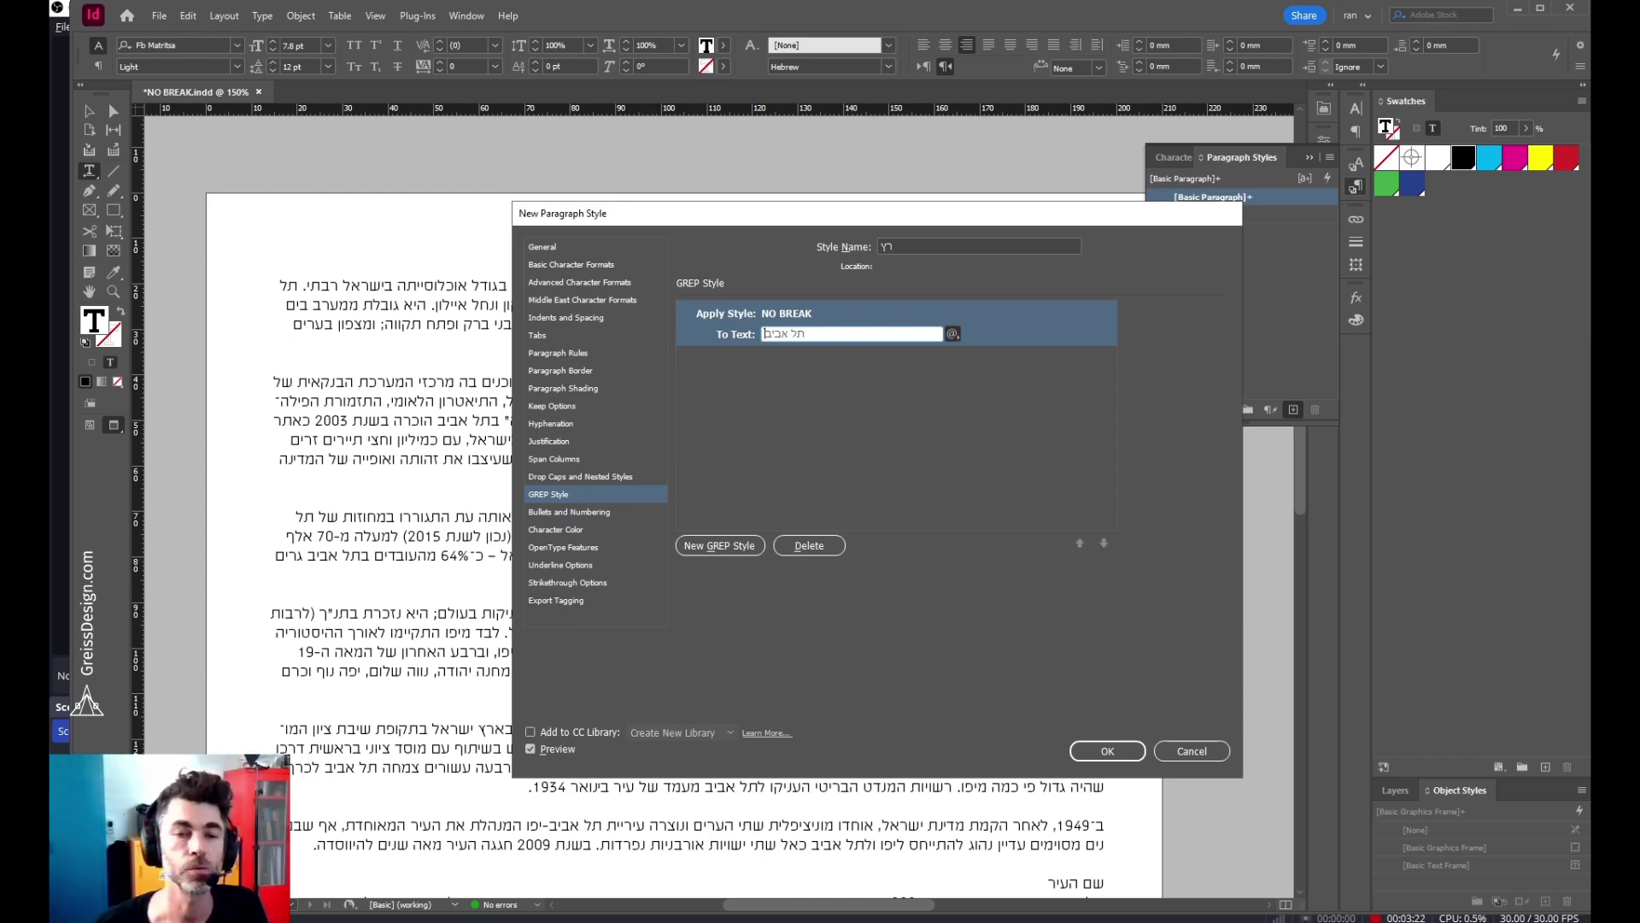
left_click(1103, 748)
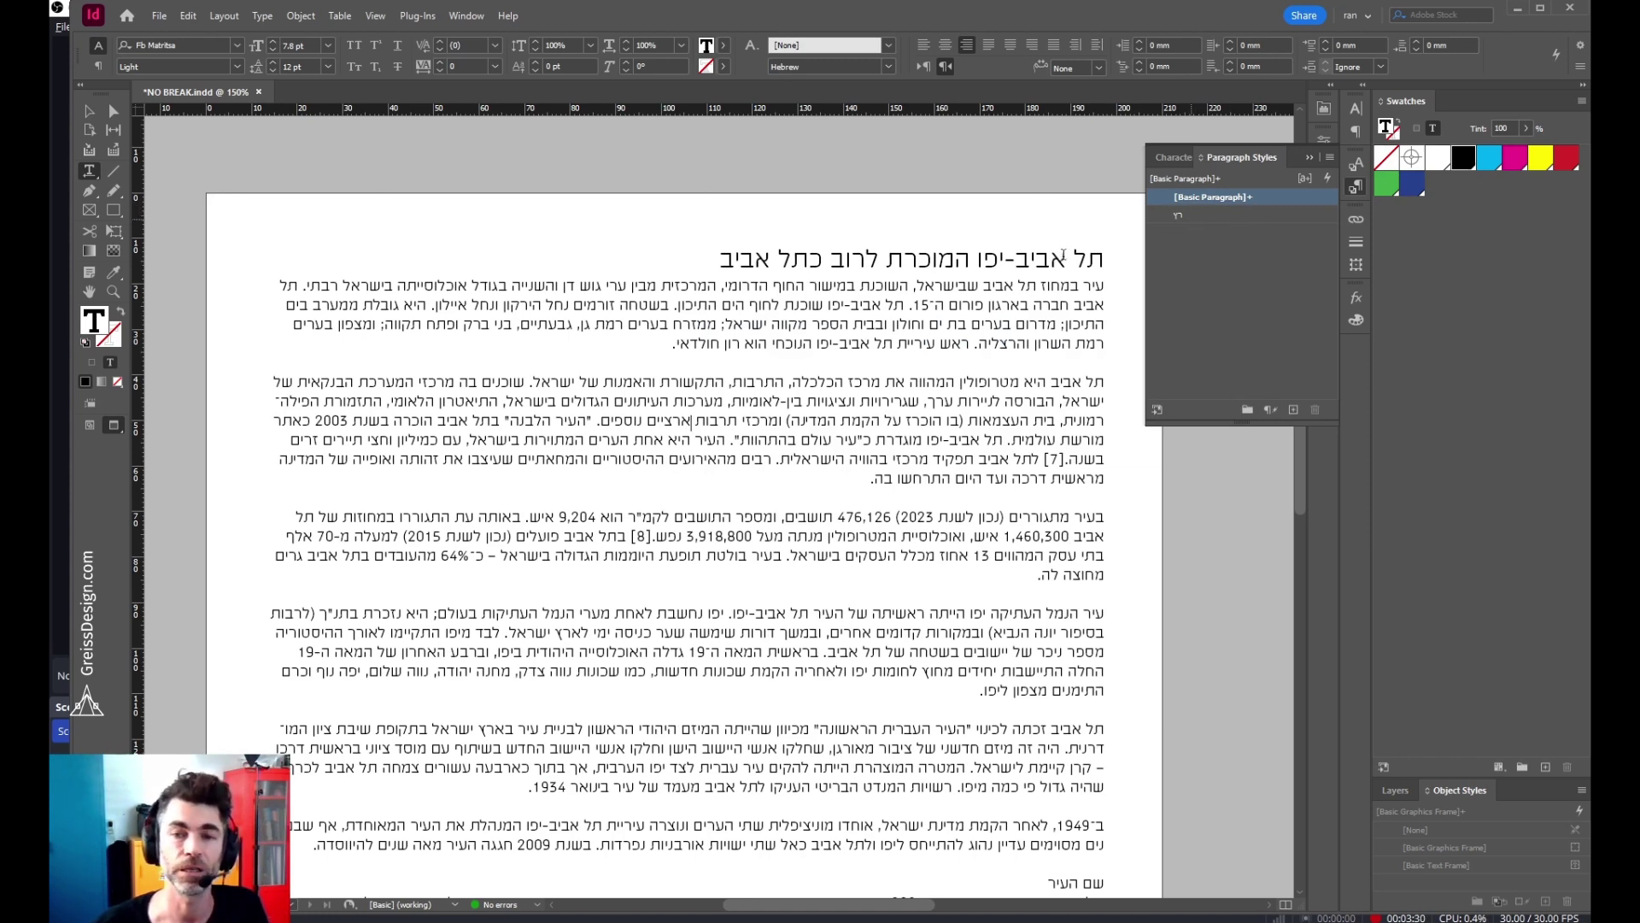
- Try the "רץ" paragraph style on the body text from the first paragraph onward, and deselect the text
left_click_drag(718, 305, 681, 729)
scroll(701, 412, "up", 10)
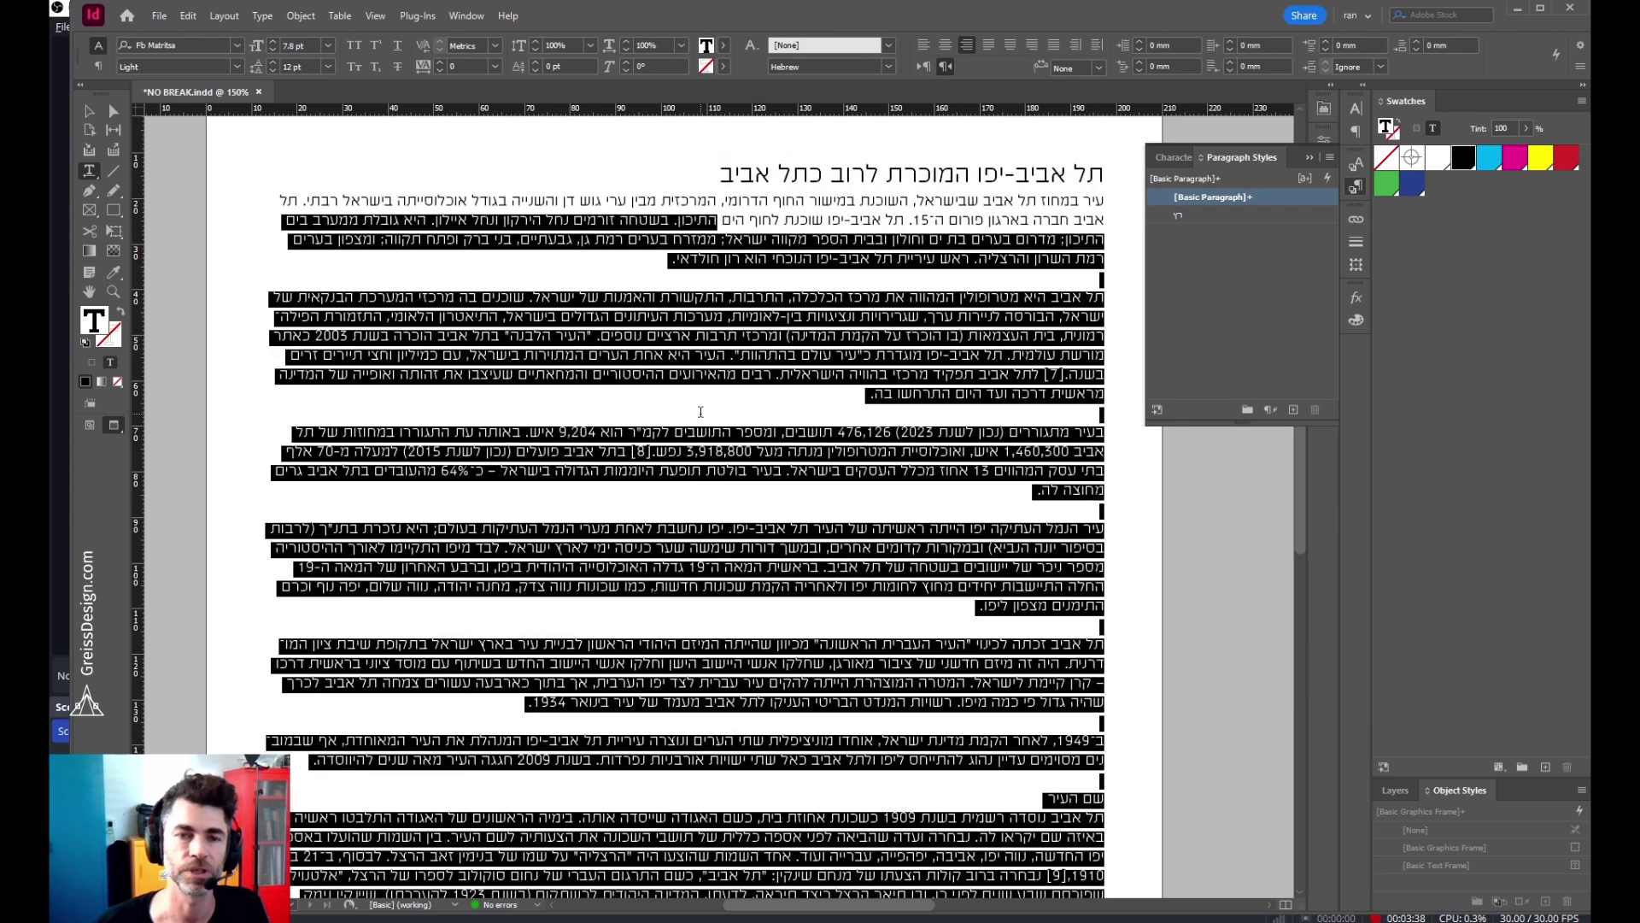
left_click(1228, 215)
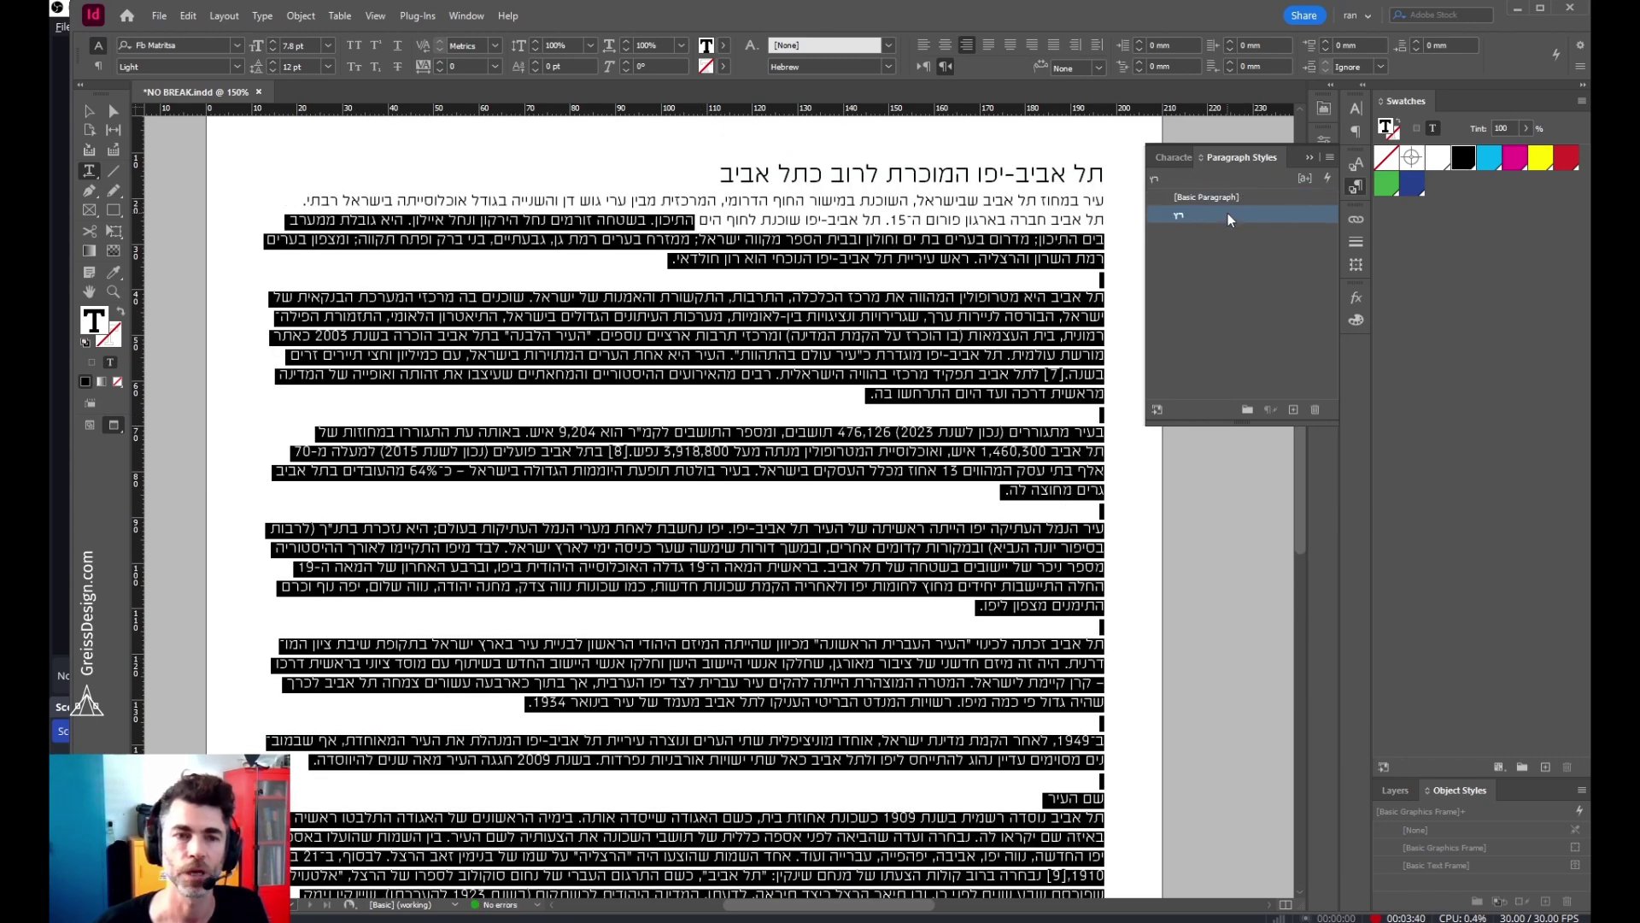
left_click(1100, 296)
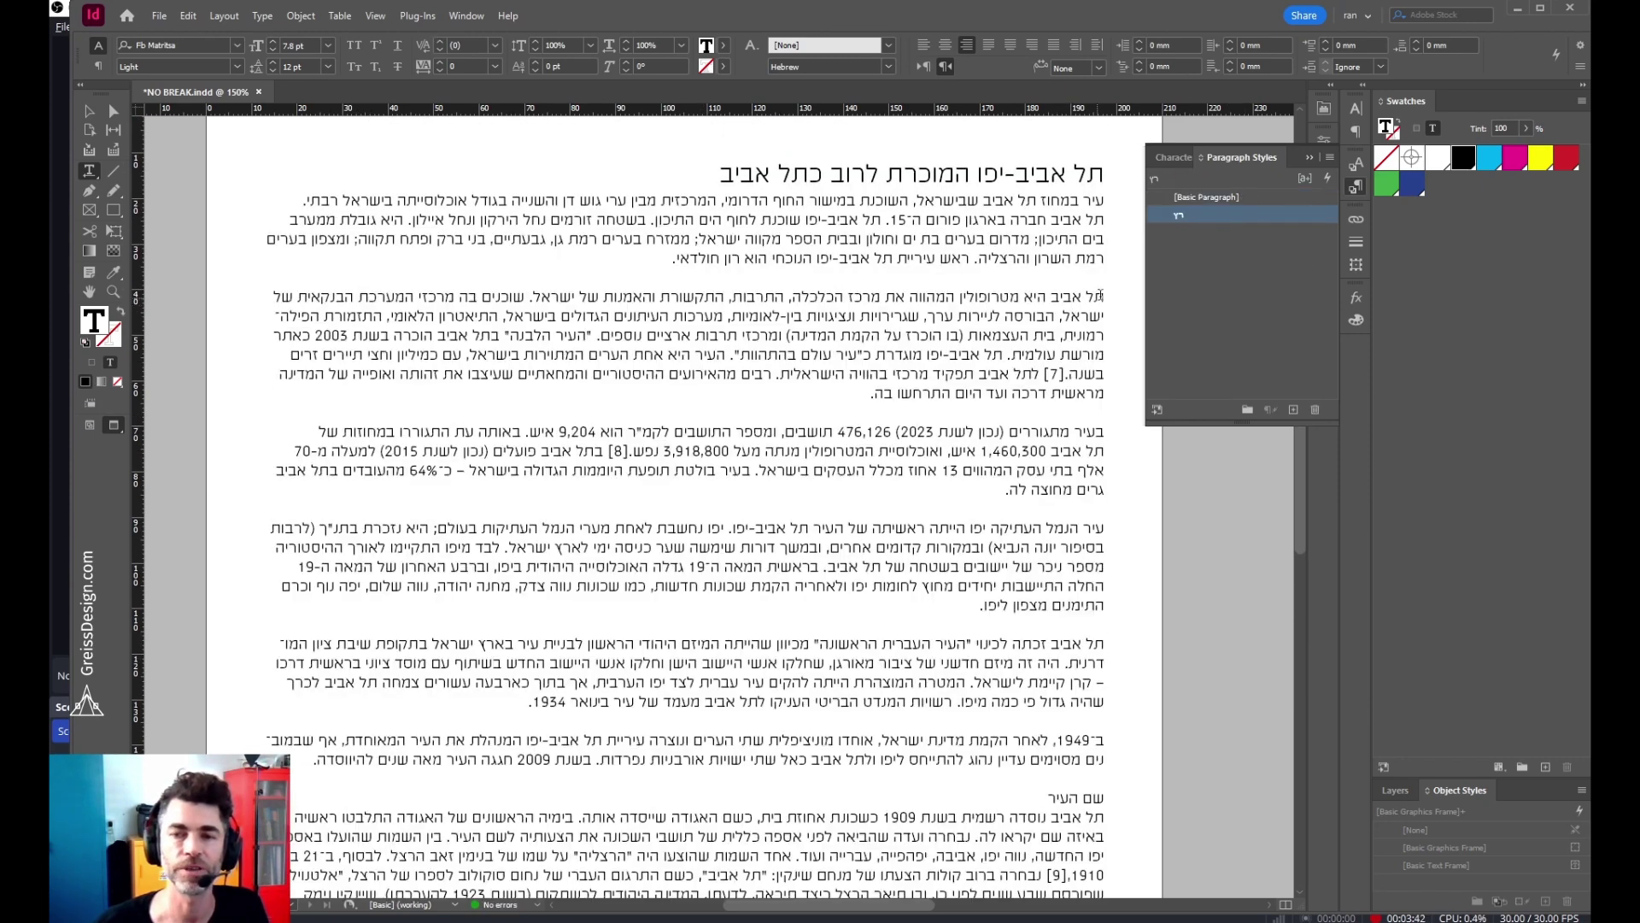
left_click_drag(1101, 295, 1062, 297)
left_click(996, 315)
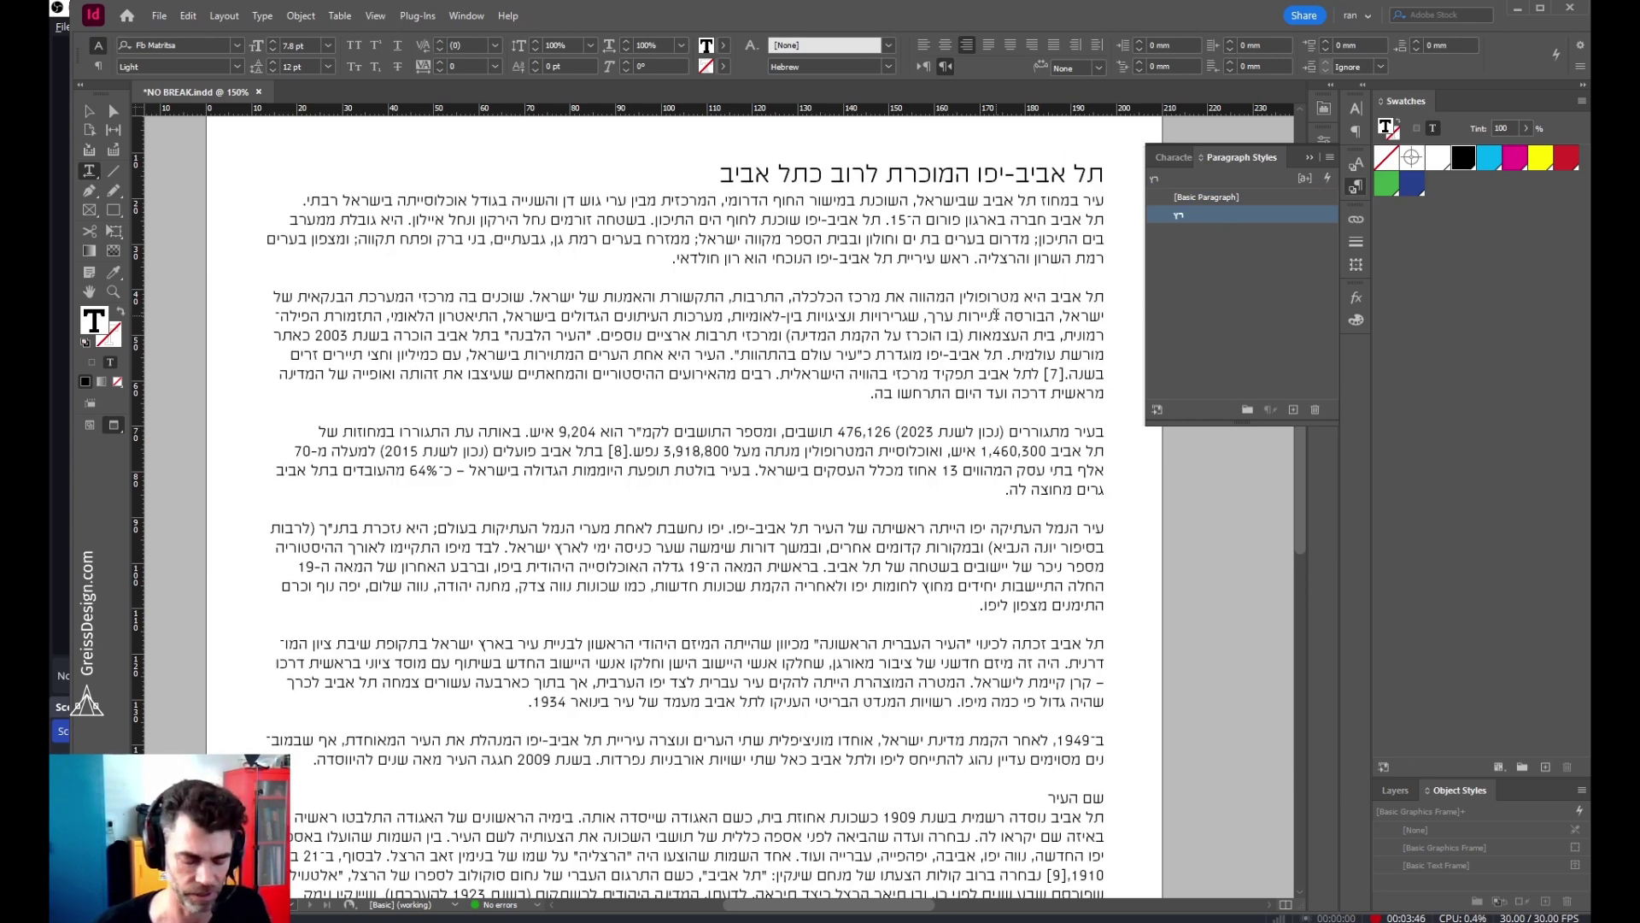
- Return the body text to the [Basic Paragraph] style and highlight the "תל אביב" split across the first paragraph's first two lines
key("ctrl+a")
left_click(1206, 197)
left_click(1094, 290)
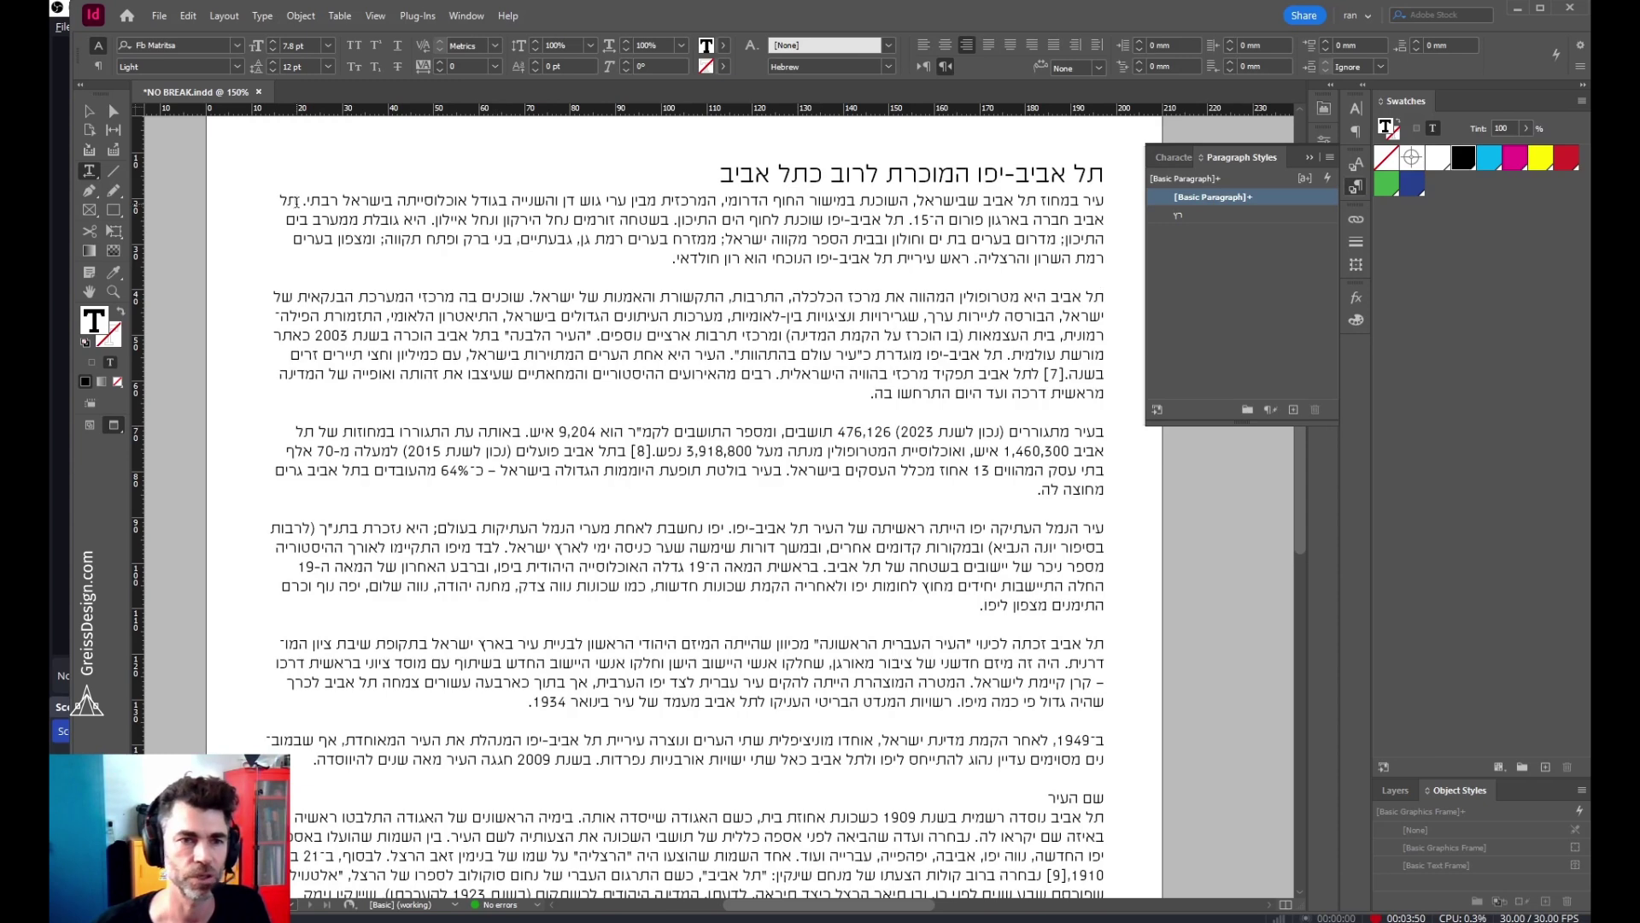
left_click_drag(295, 202, 1081, 221)
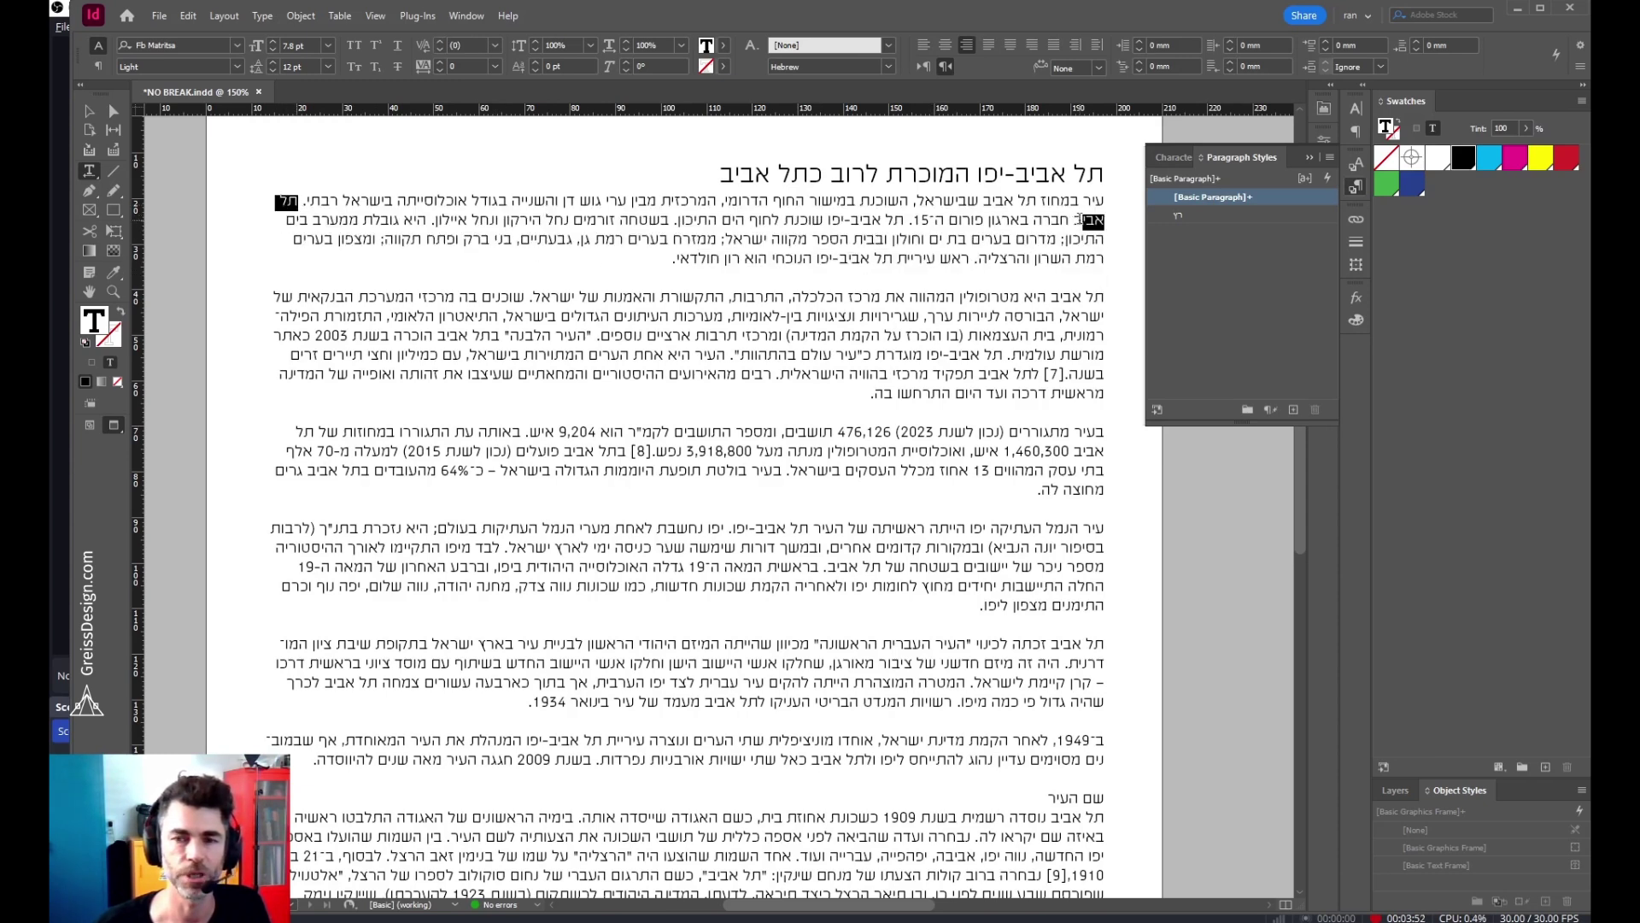
left_click(1041, 254)
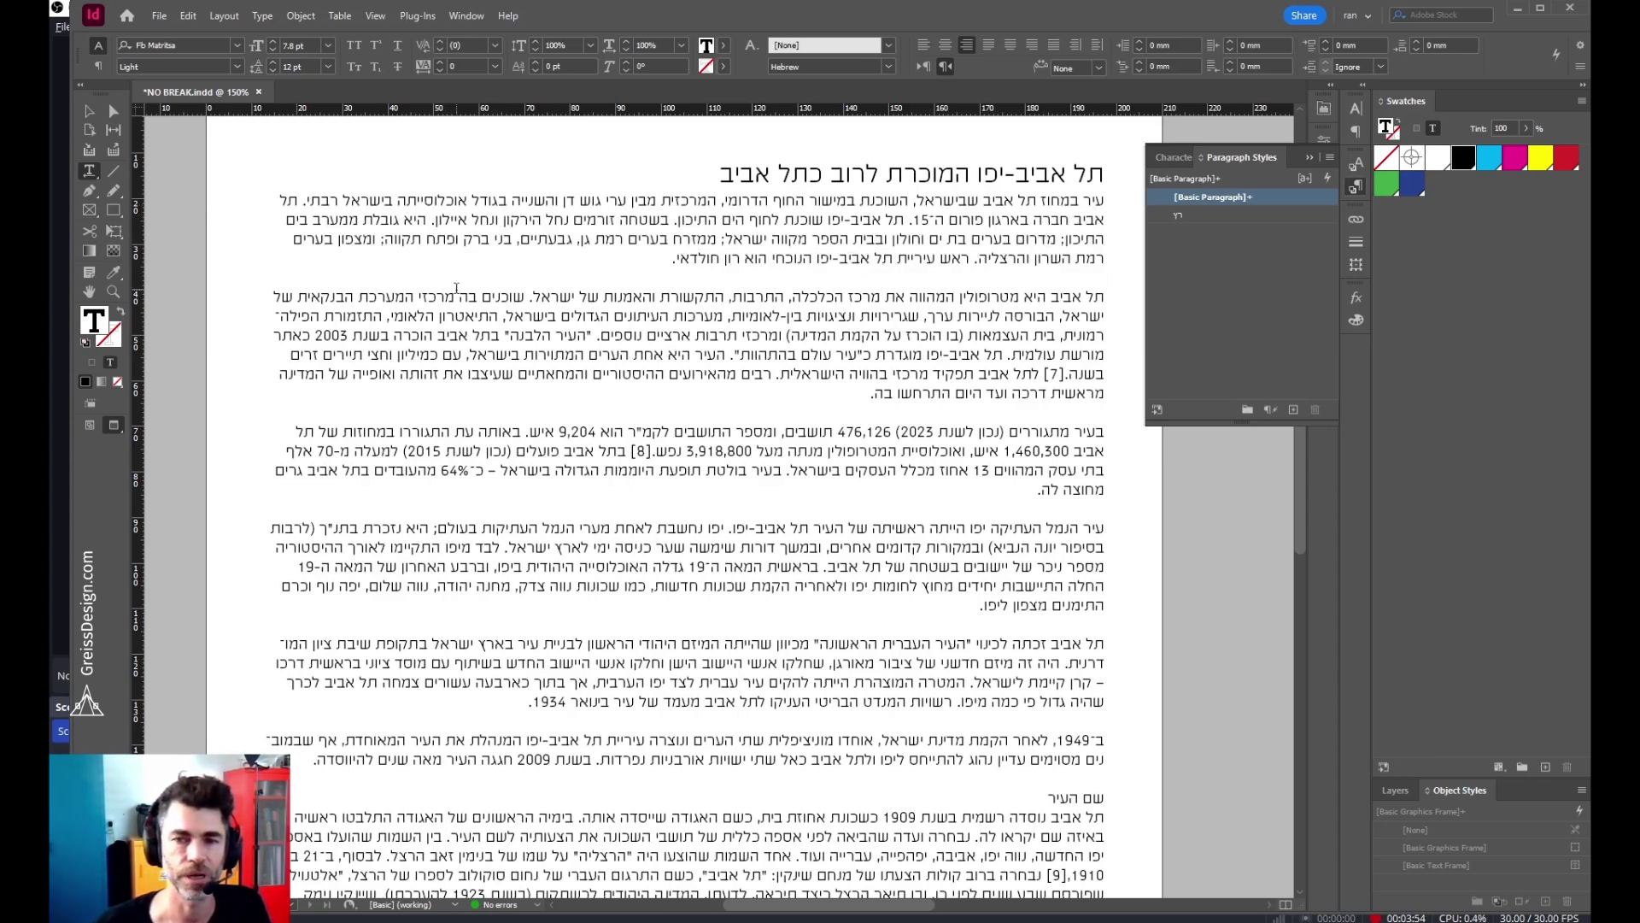
- Deselect the text frame and set the NO BREAK character style's character color to red
left_click(89, 113)
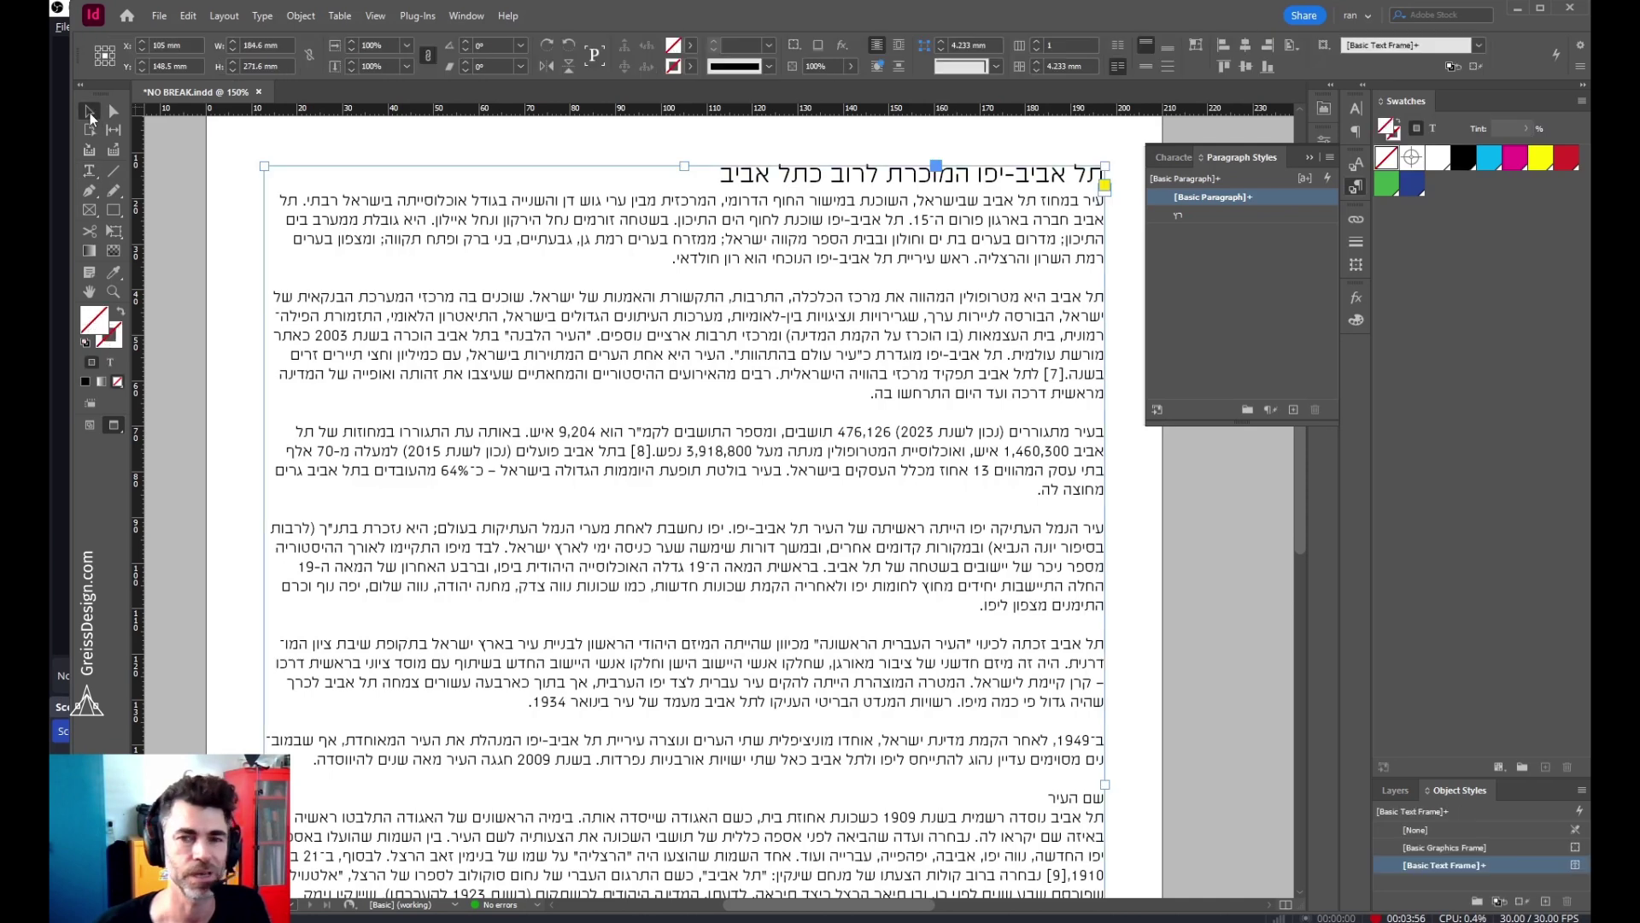
left_click(1230, 571)
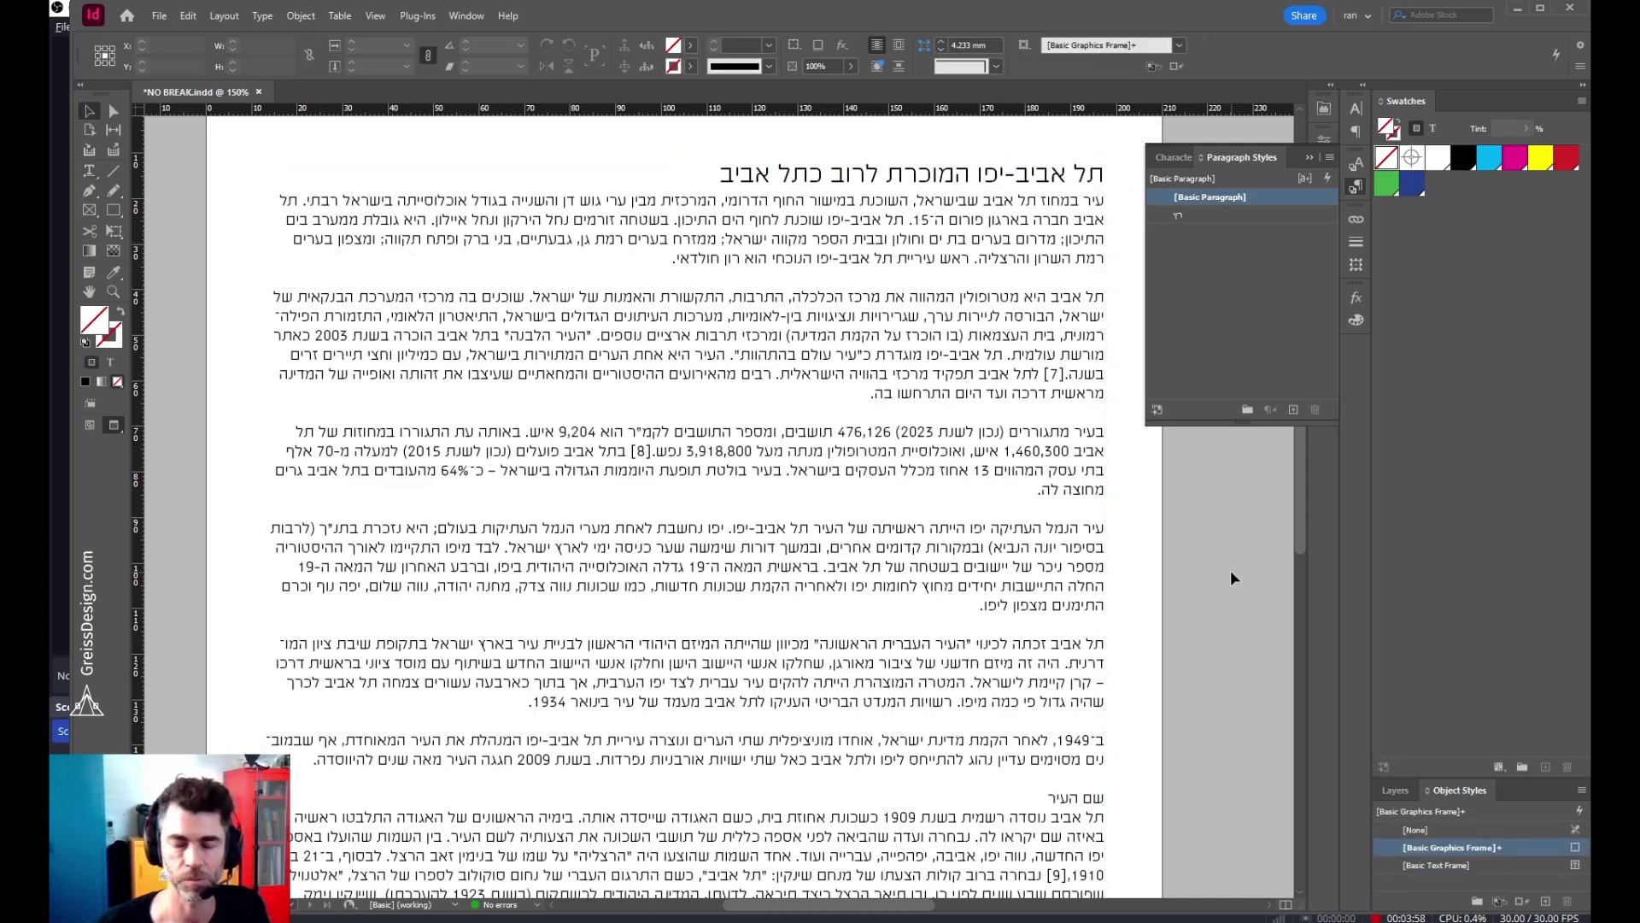
left_click(1172, 158)
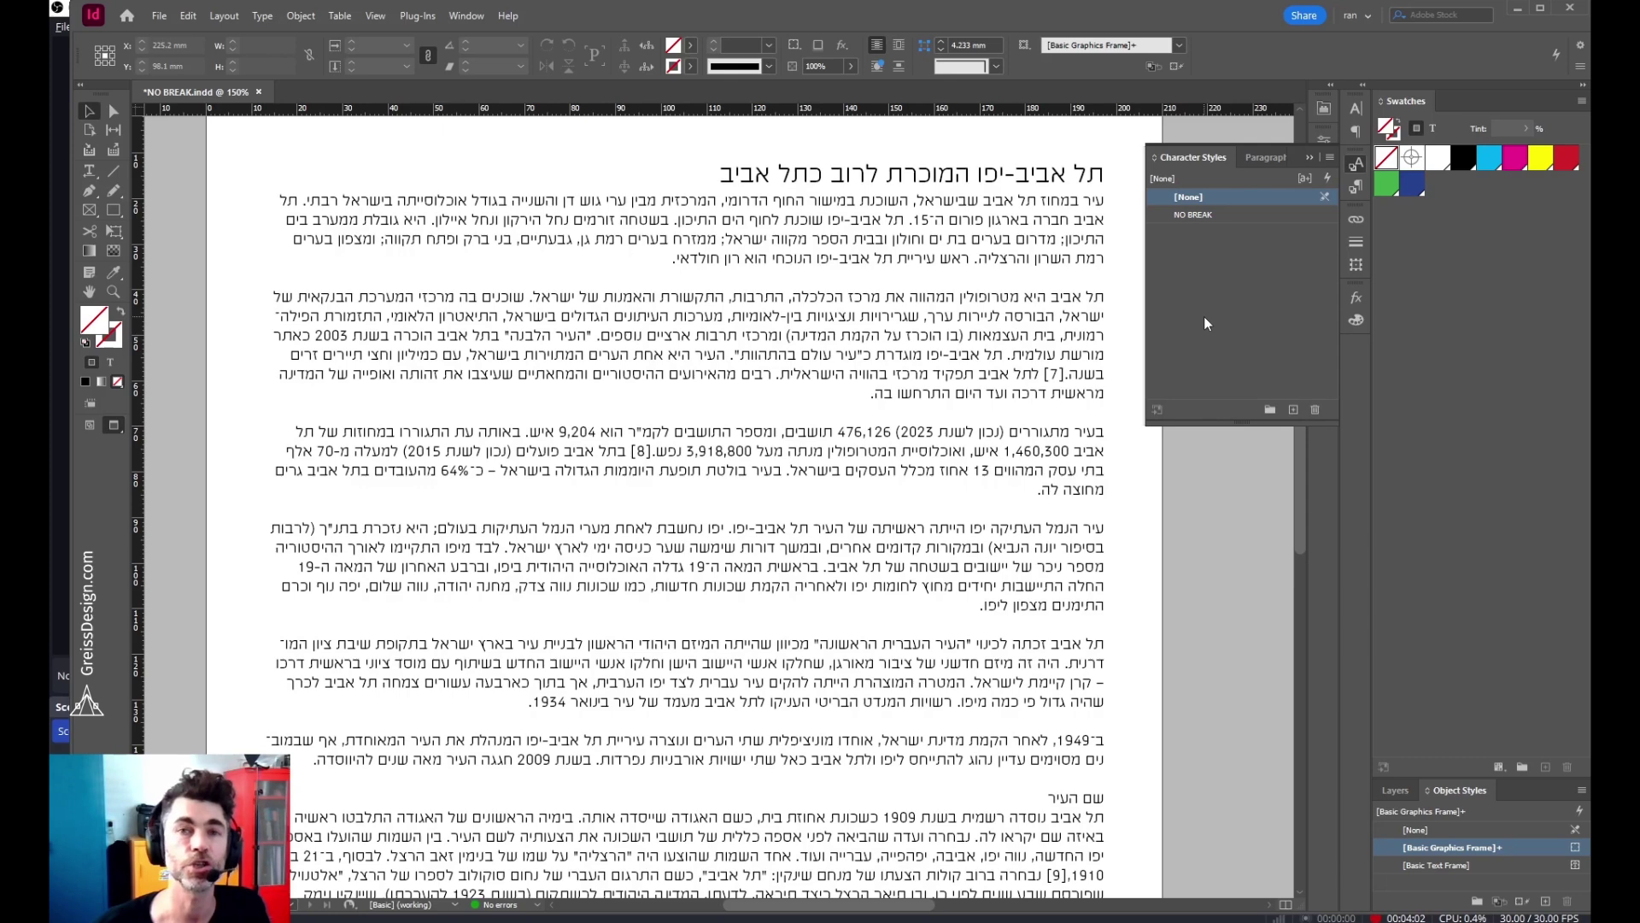
double_click(1231, 217)
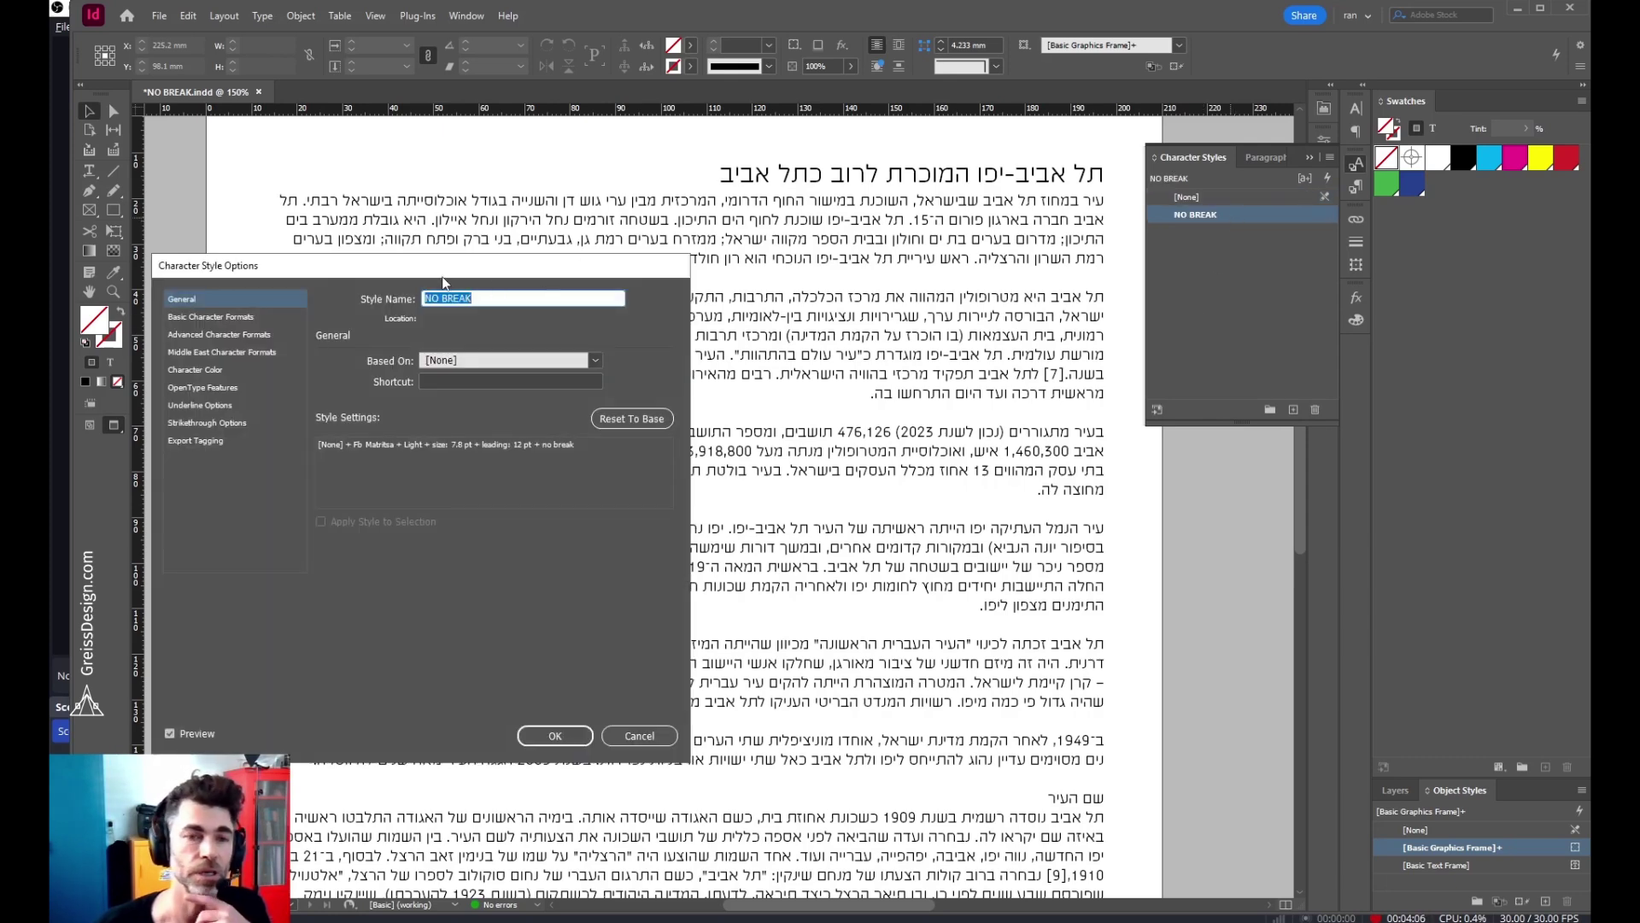
left_click_drag(436, 275, 803, 250)
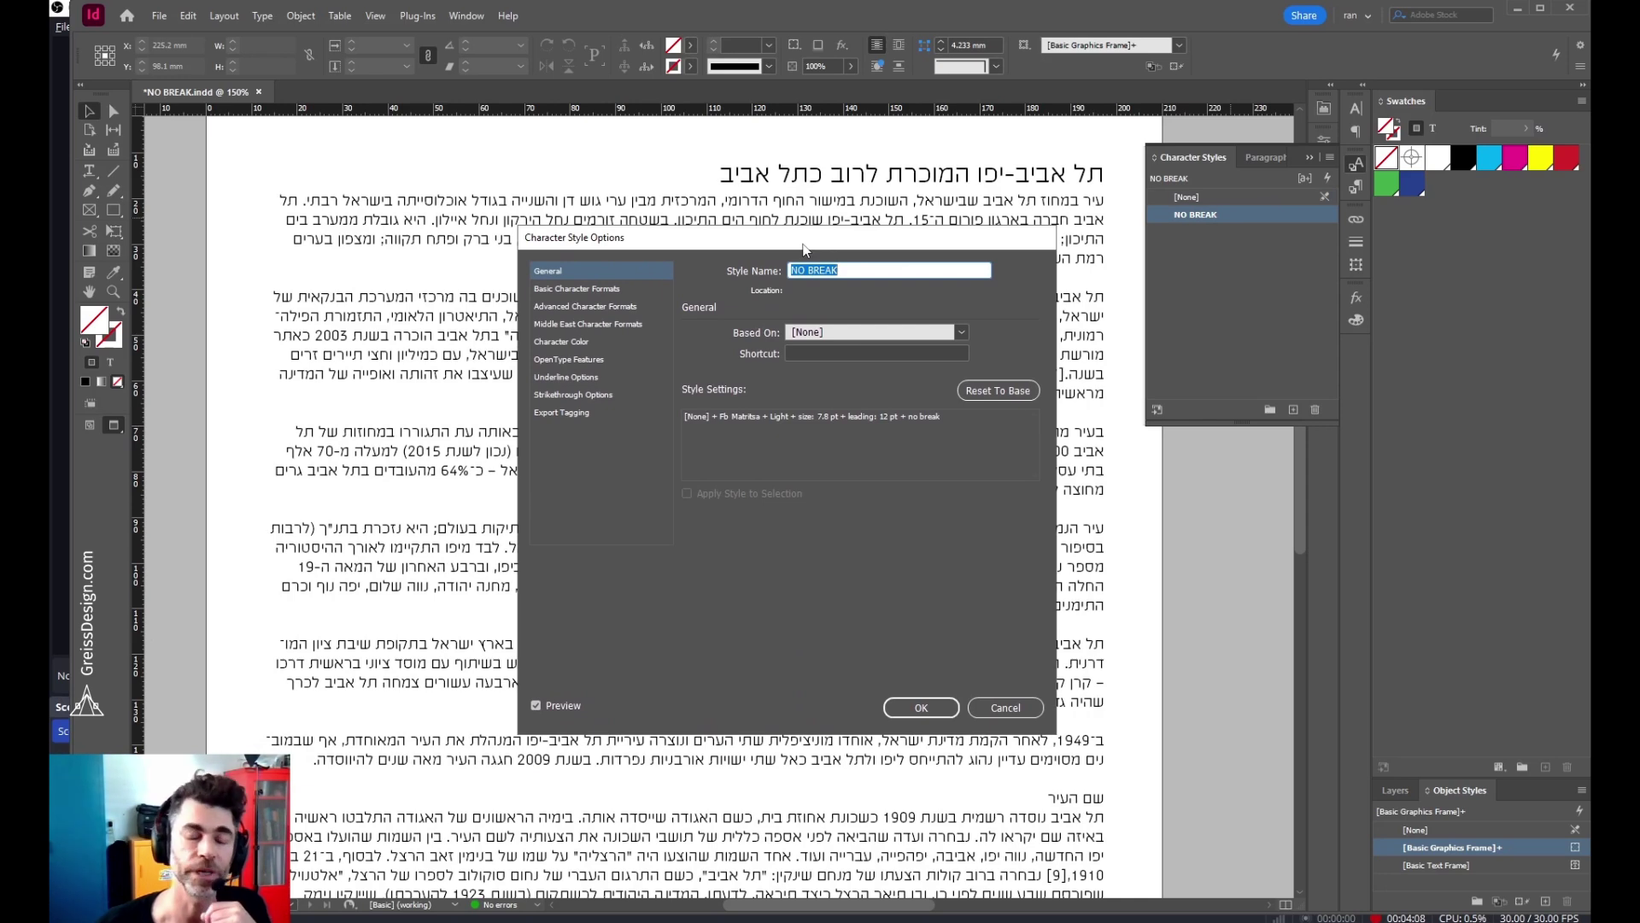
left_click(557, 344)
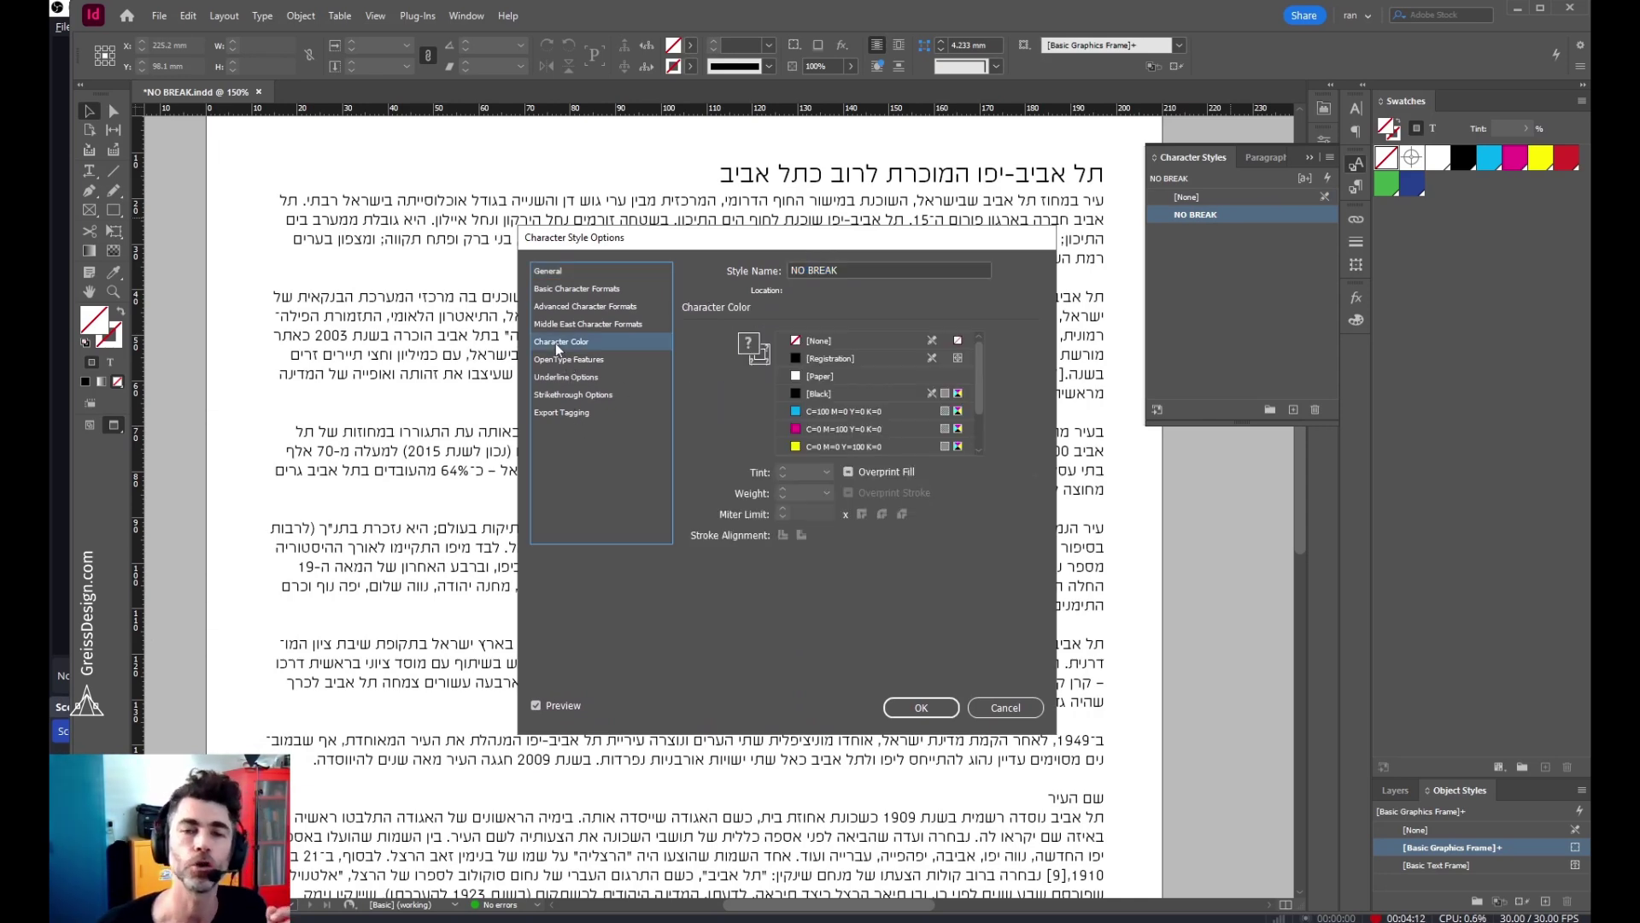
left_click(819, 415)
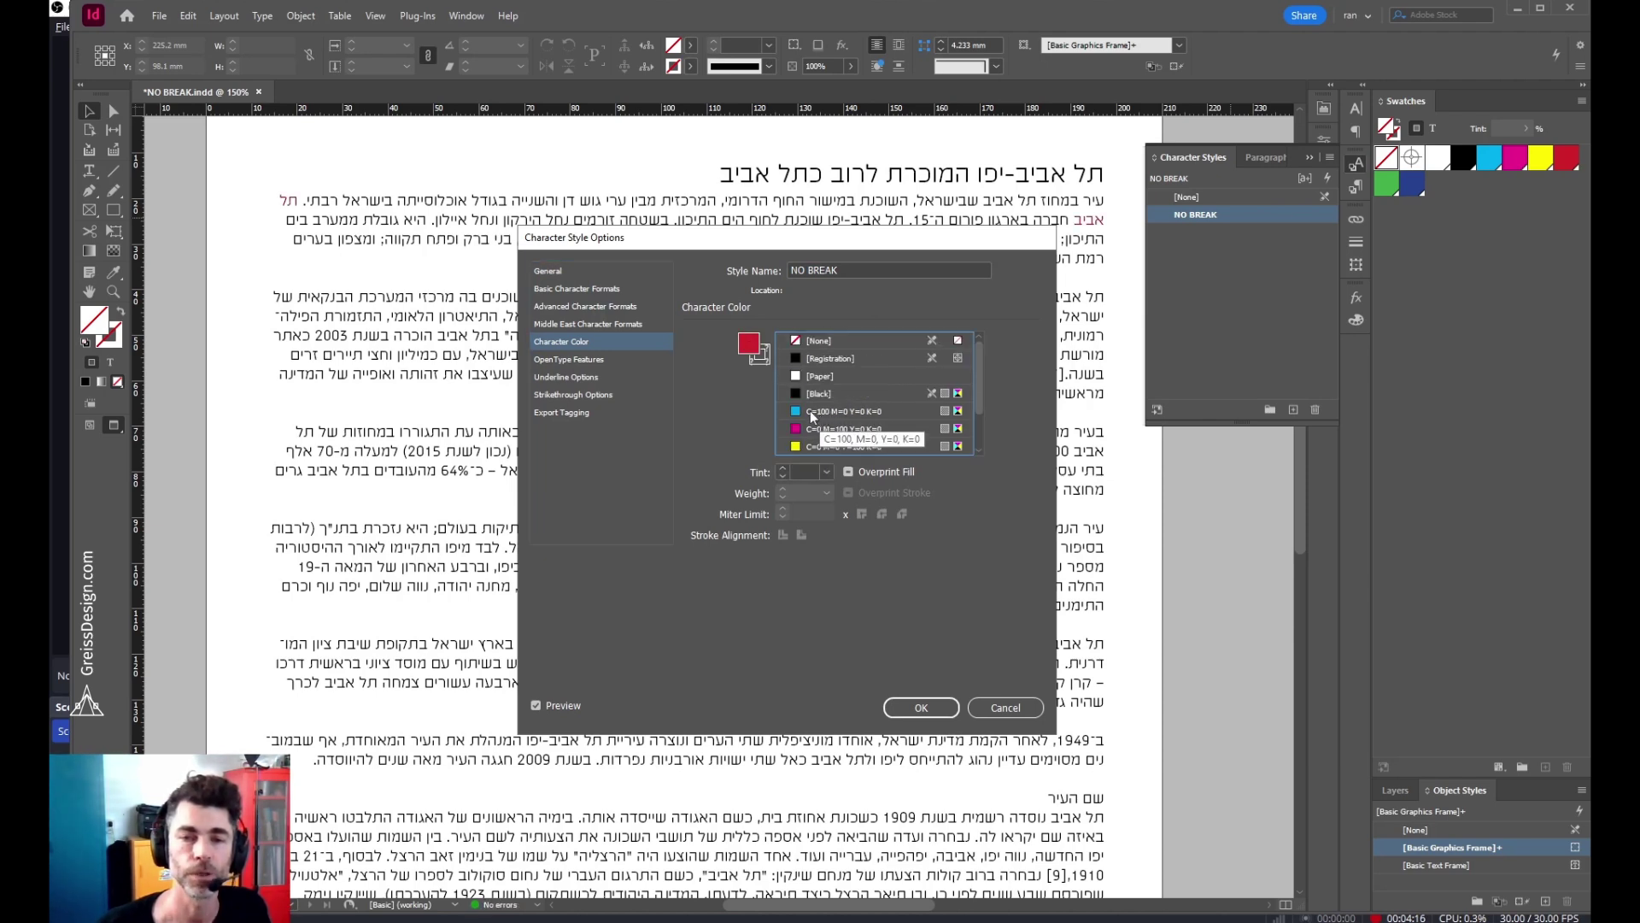
- Set the NO BREAK character style's font style to Medium and save the style changes
left_click(567, 291)
left_click(907, 362)
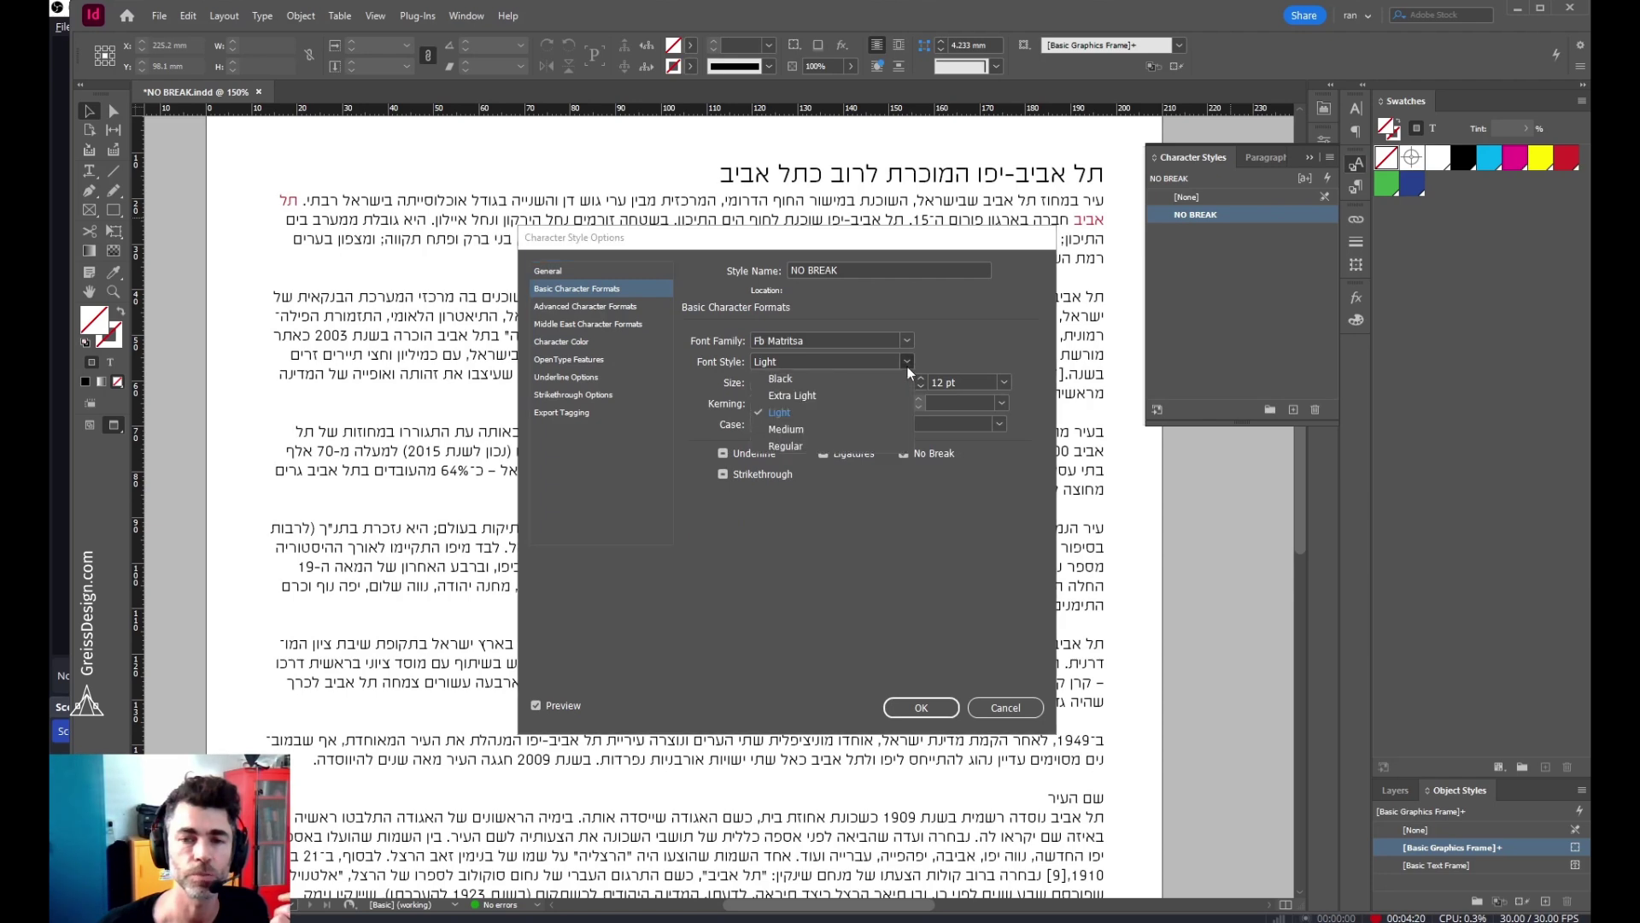
left_click(797, 433)
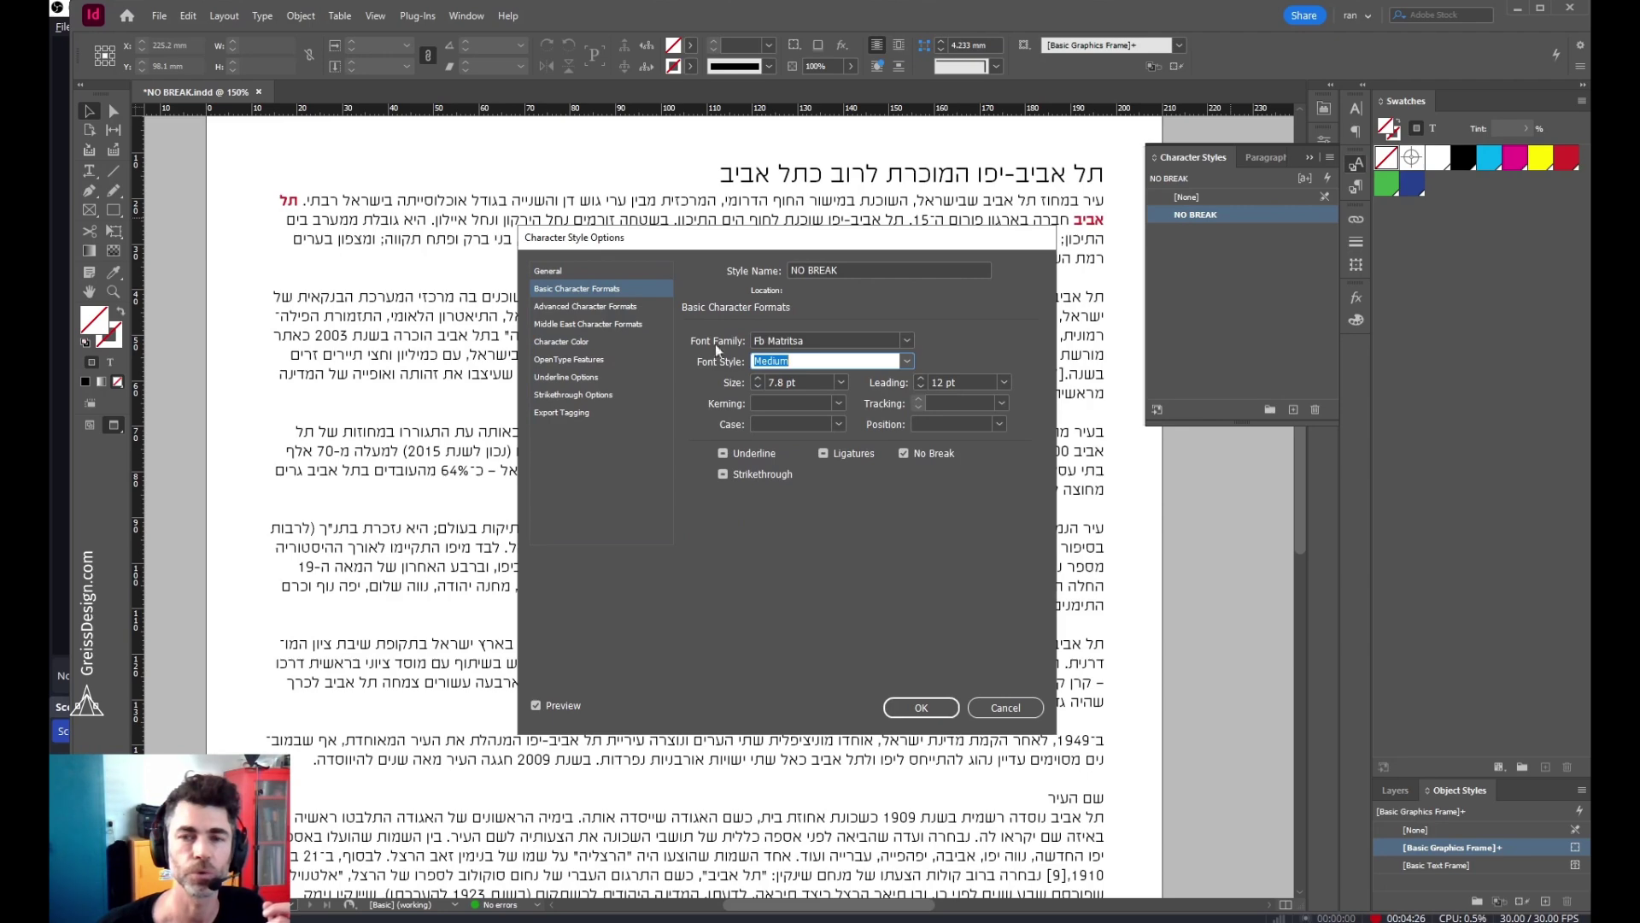
left_click_drag(644, 248, 469, 345)
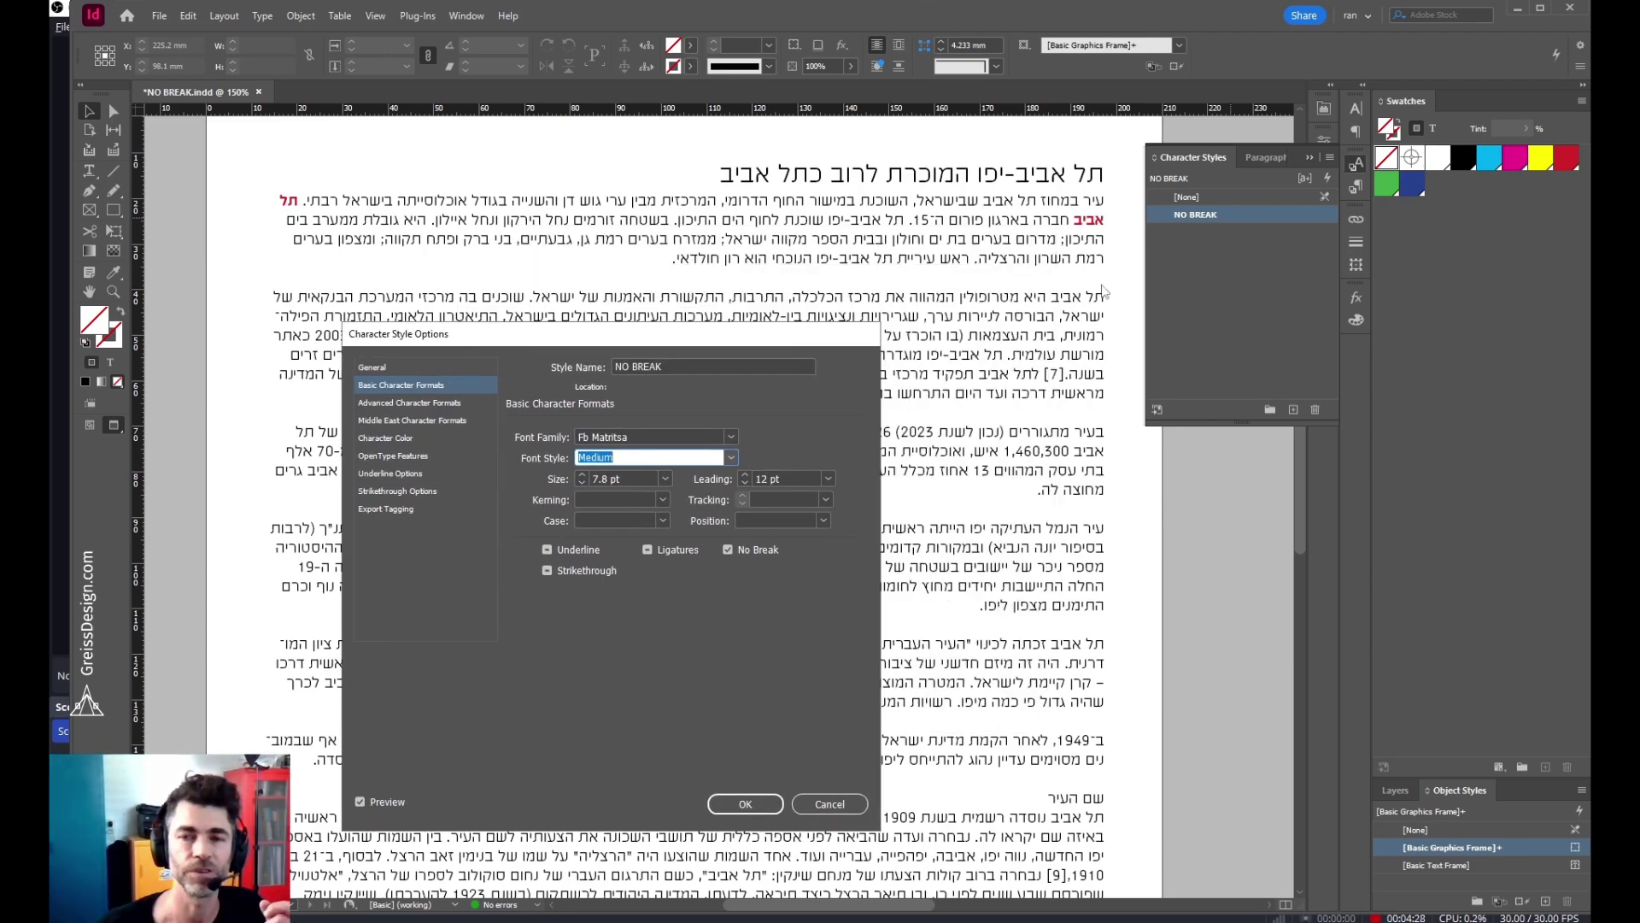
left_click(735, 803)
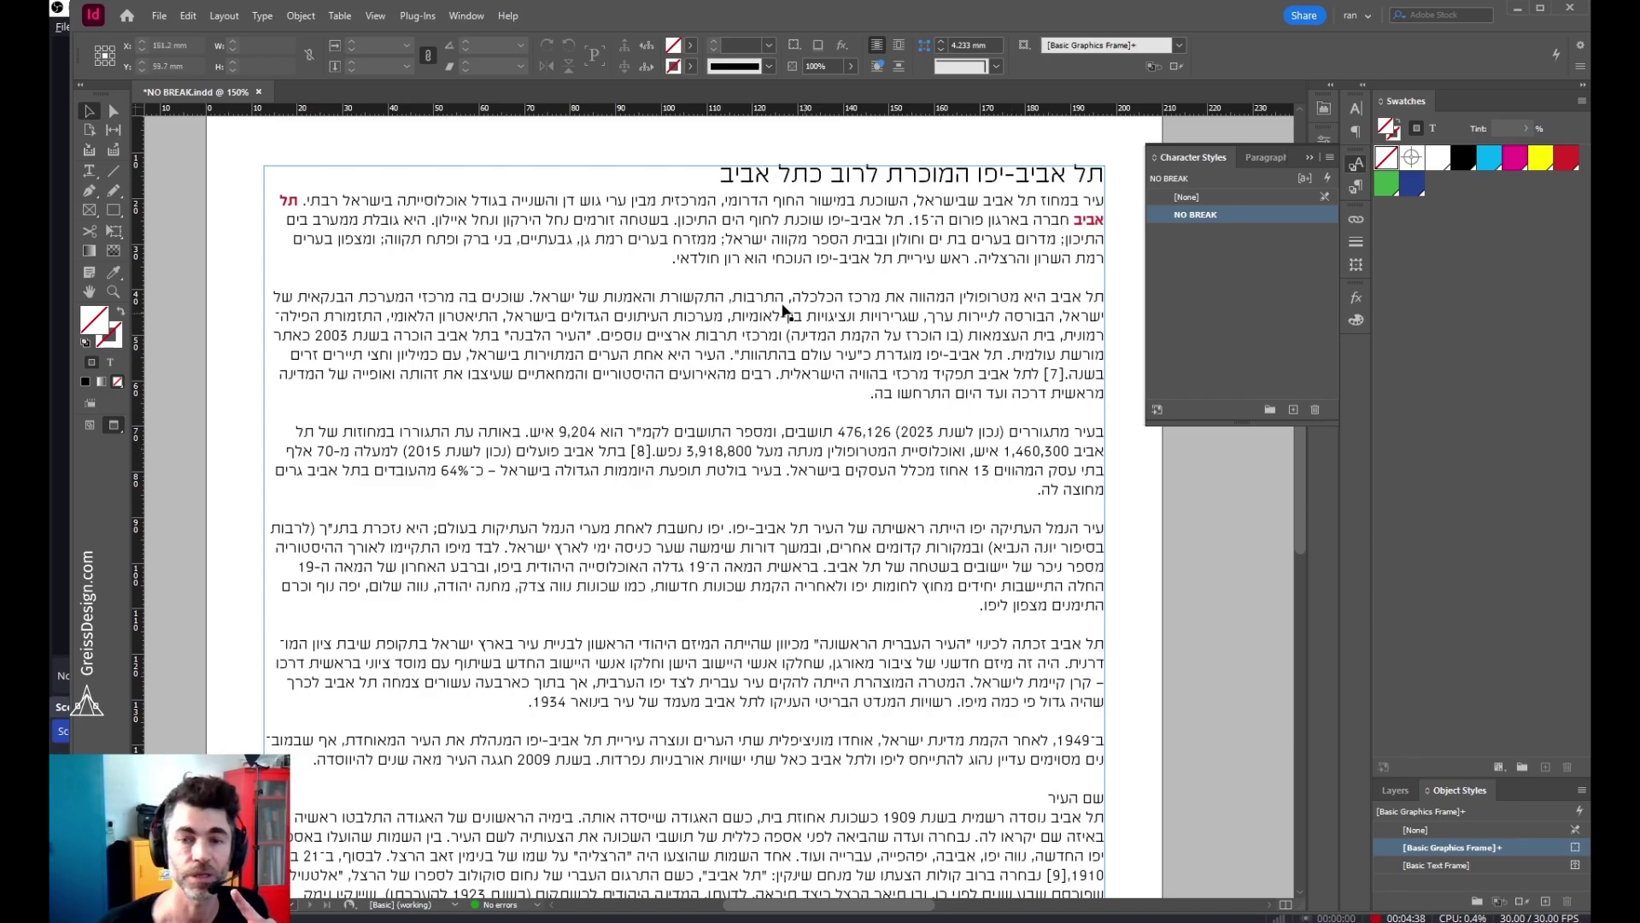
- Apply the "רץ" paragraph style to all the body text below the title, and deselect the text
double_click(813, 221)
left_click_drag(813, 221, 793, 784)
key("ctrl+a")
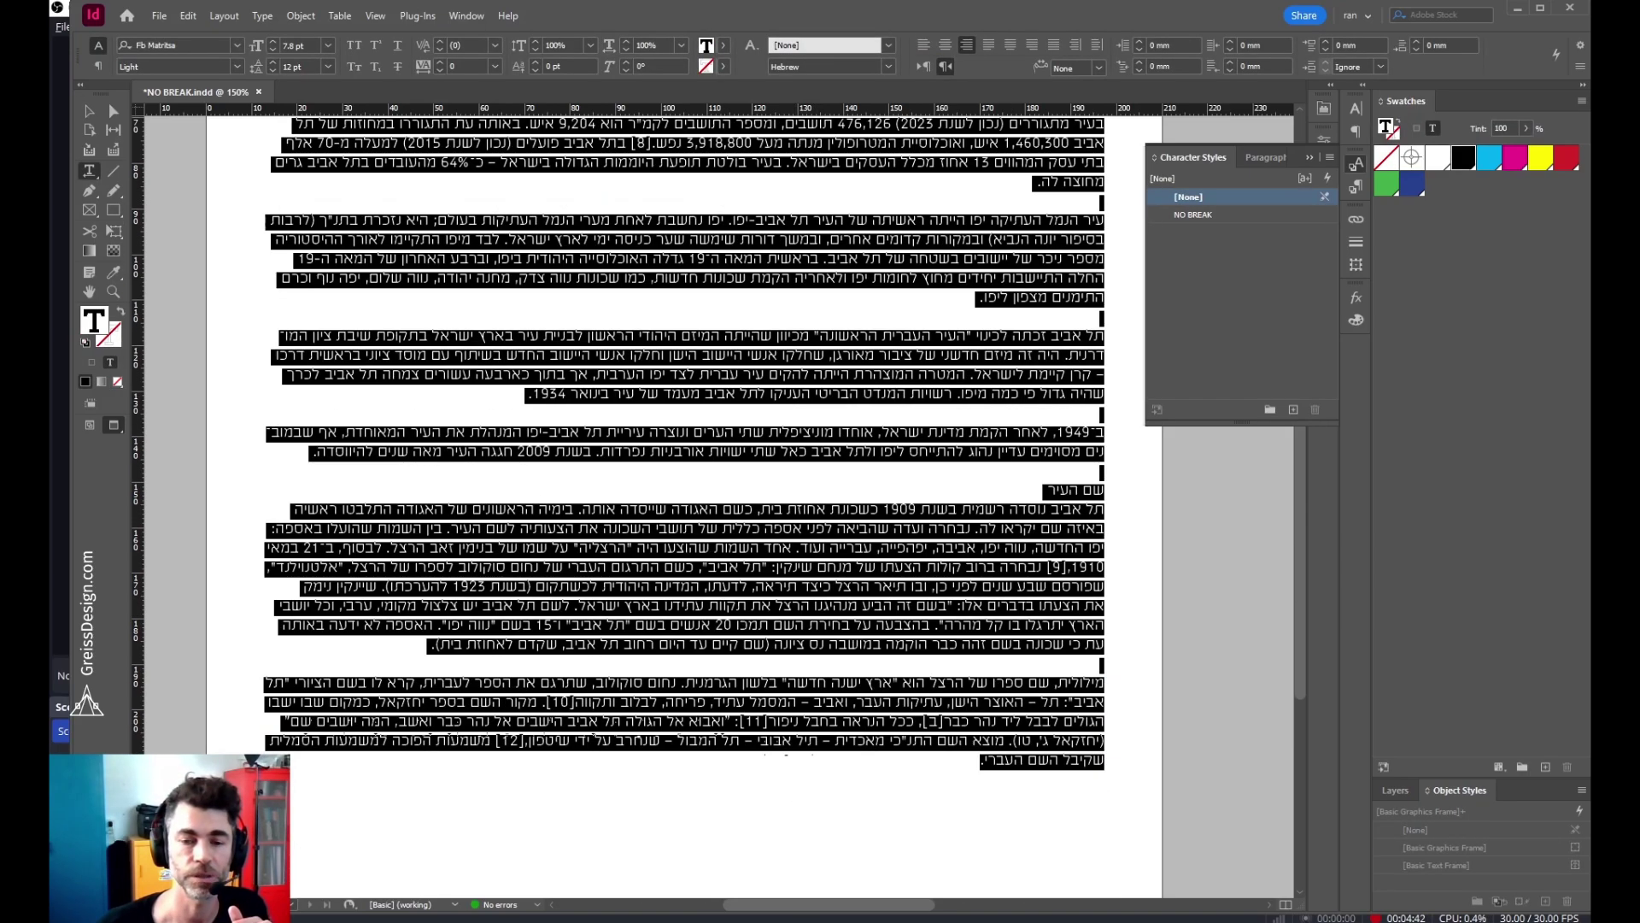
scroll(833, 481, "down", 3)
scroll(835, 478, "up", 3)
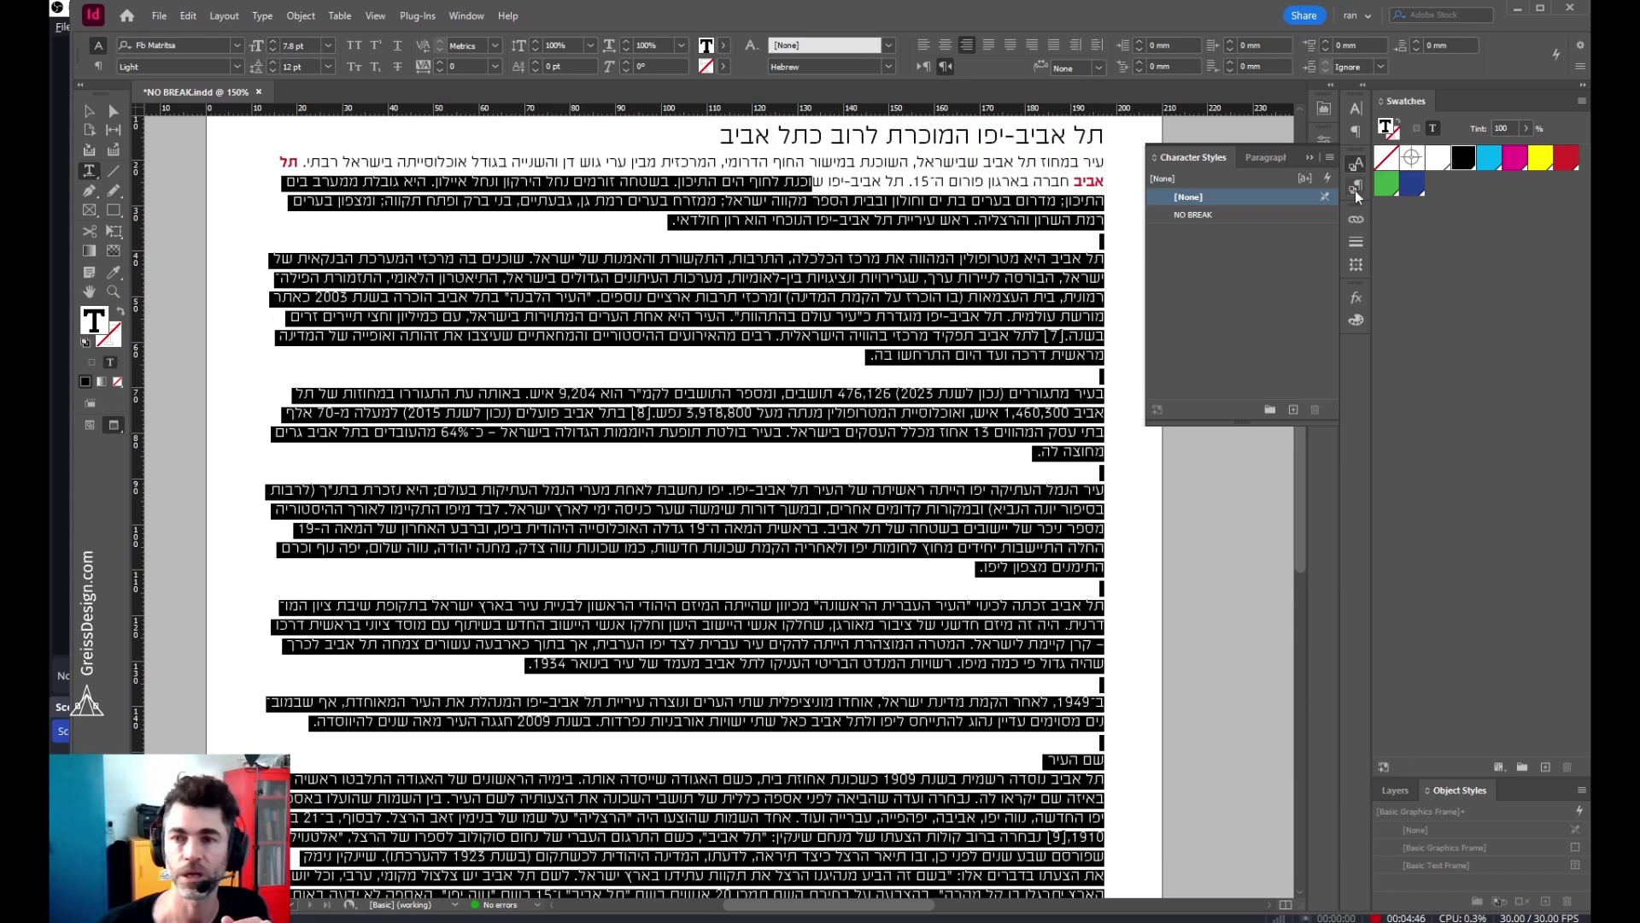
left_click(1355, 190)
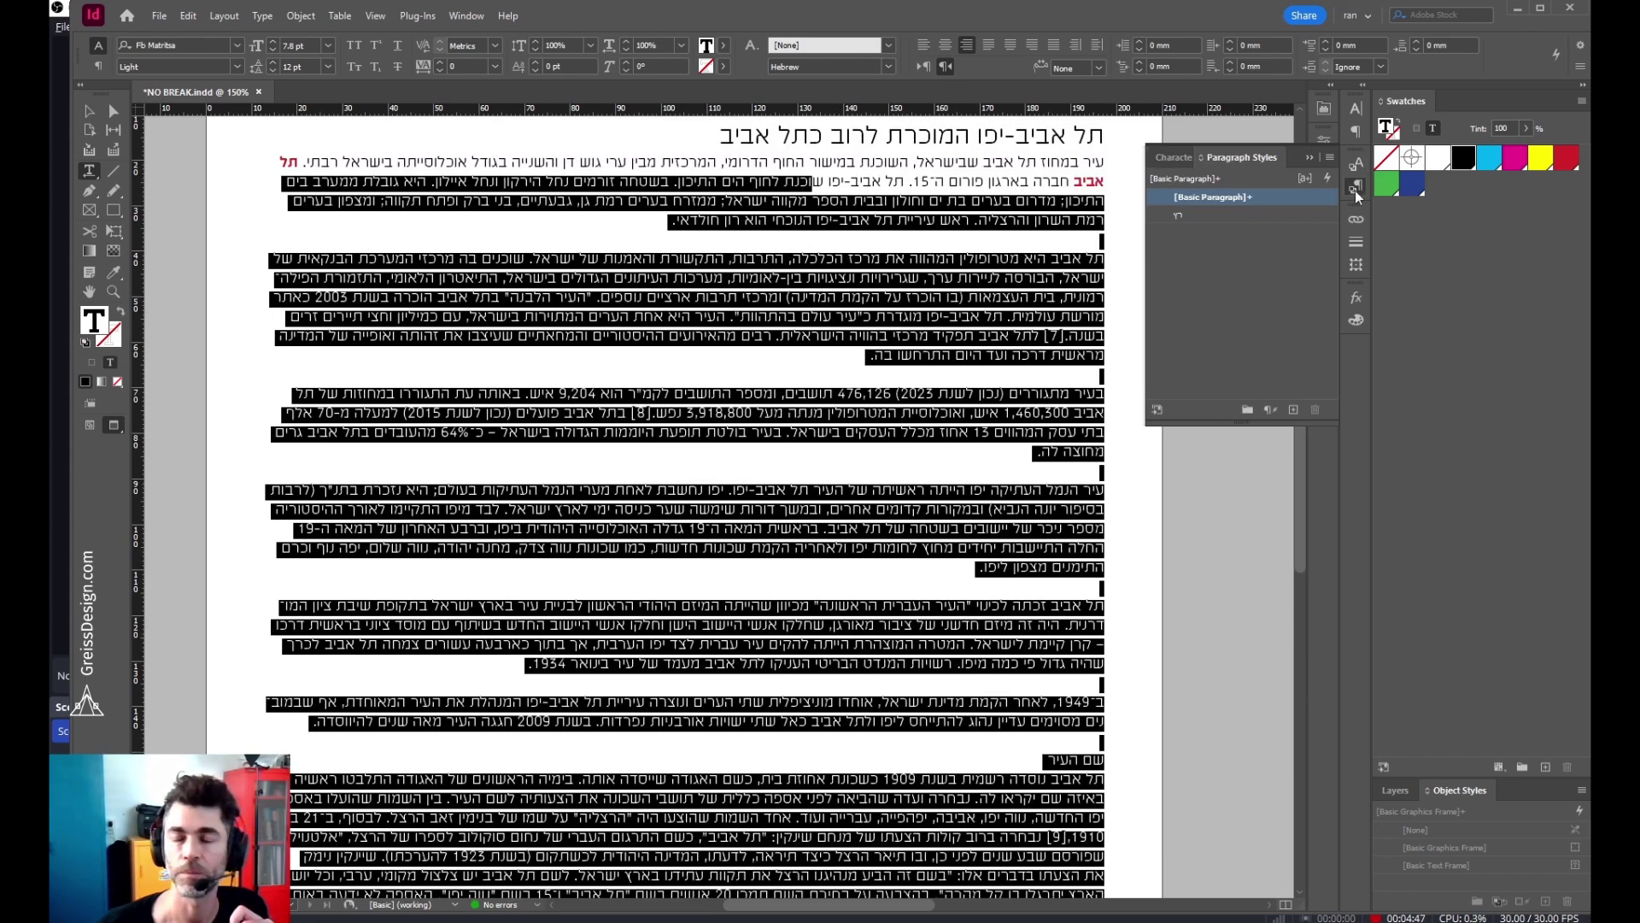
left_click(1215, 217)
left_click(761, 291)
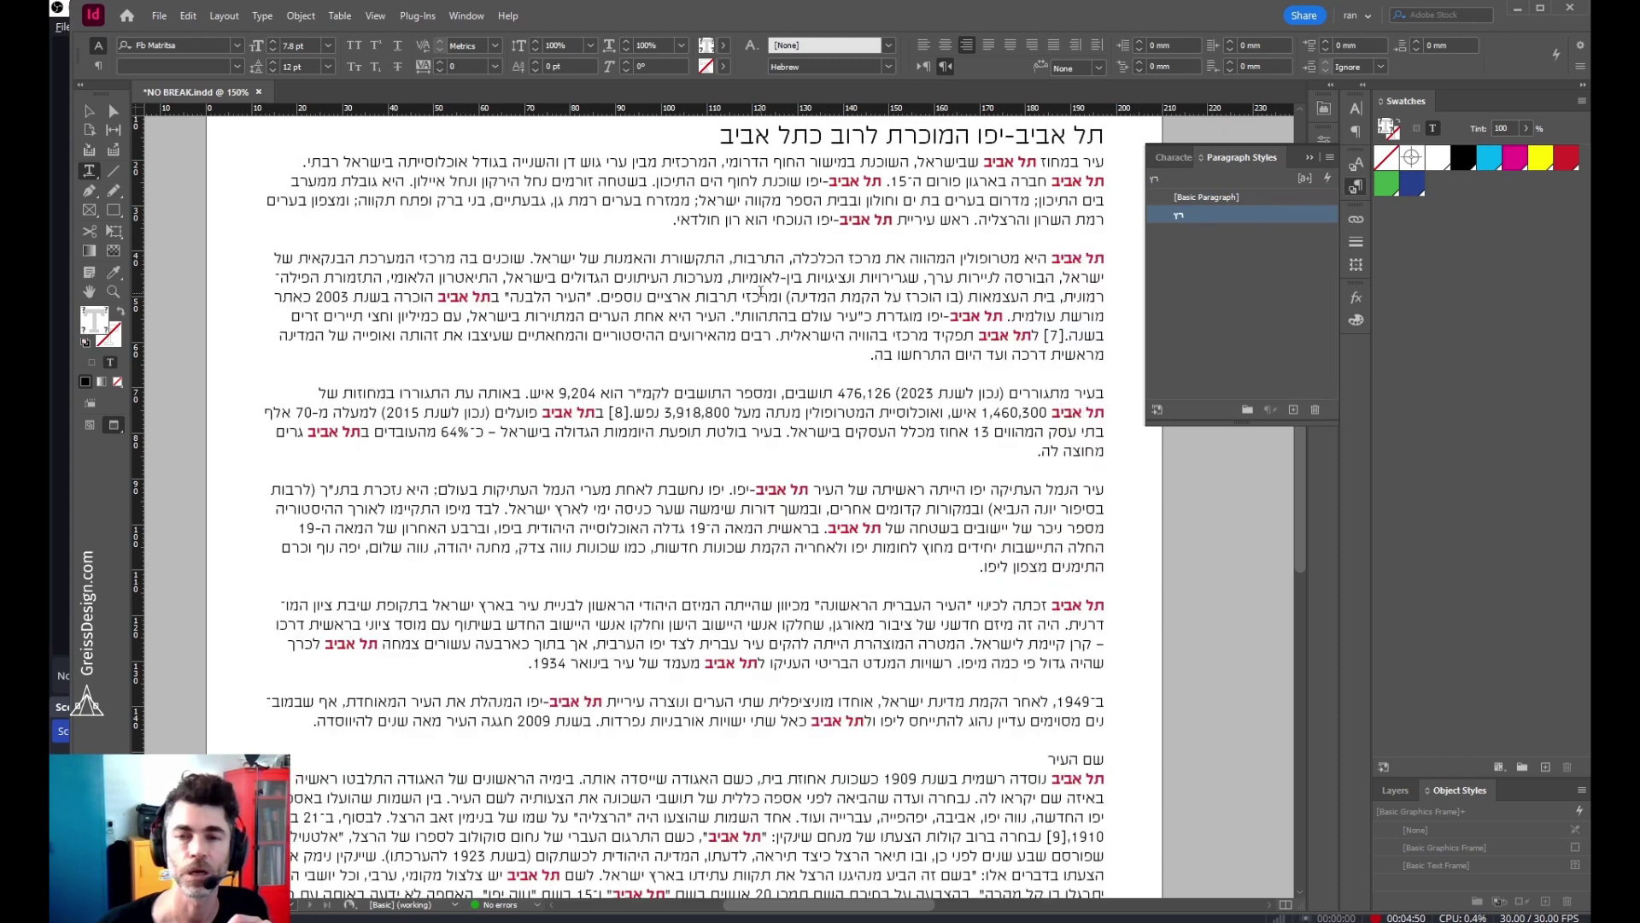